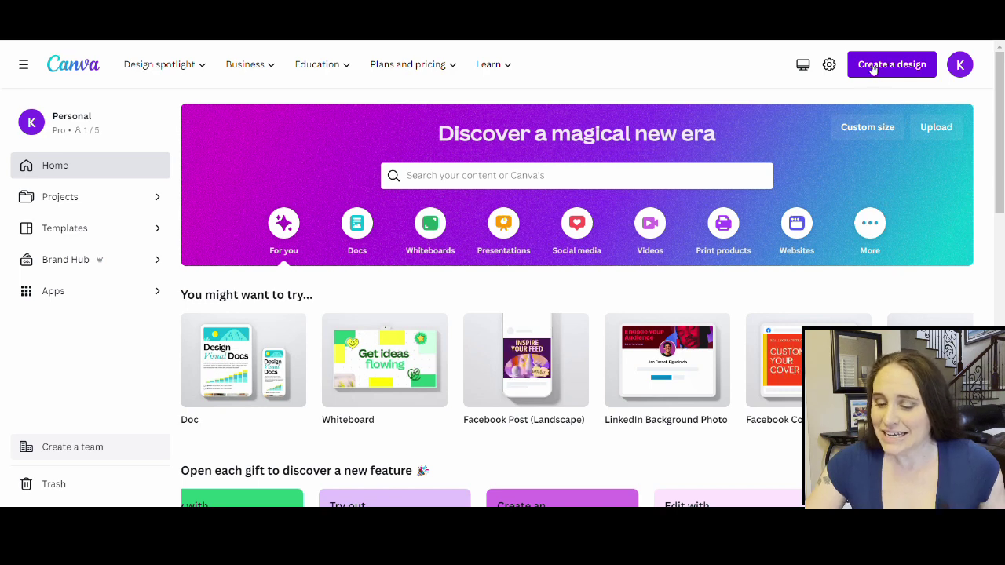
Create a blank custom-size design of 4500 × 5400 px and collapse the template pane.
{"action": "left_click", "coordinate": [874, 69]}
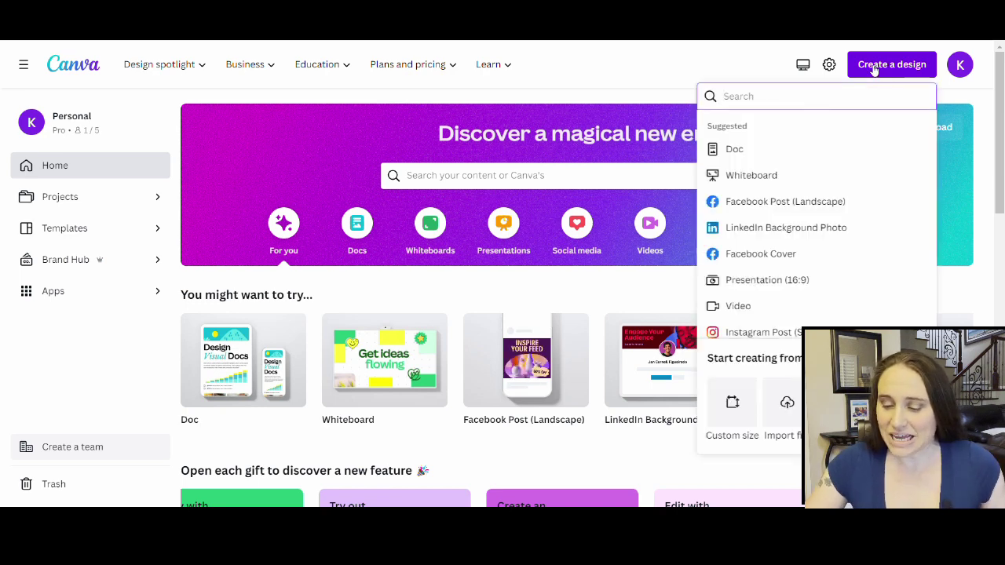
{"action": "left_click", "coordinate": [742, 406]}
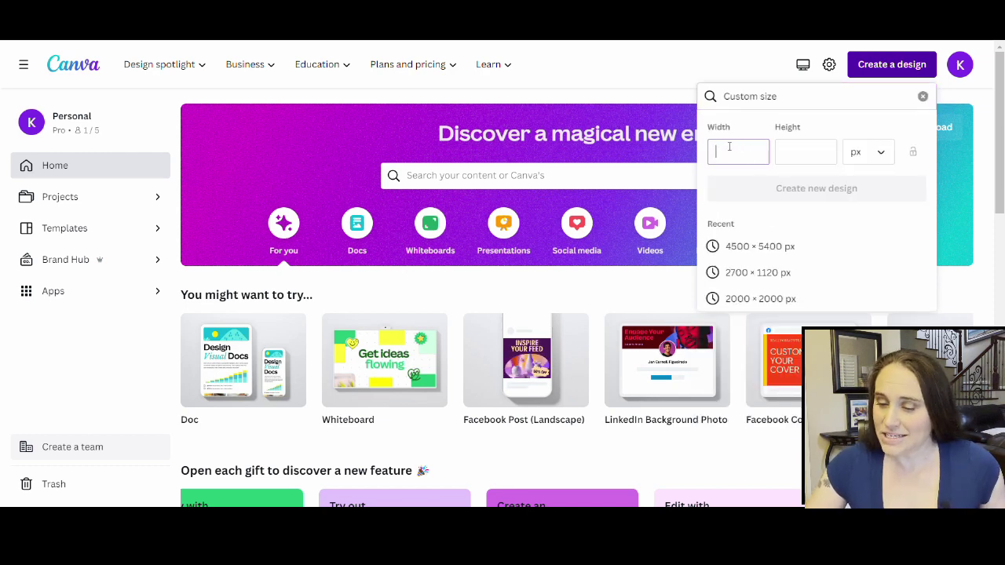
{"action": "left_click", "coordinate": [751, 247]}
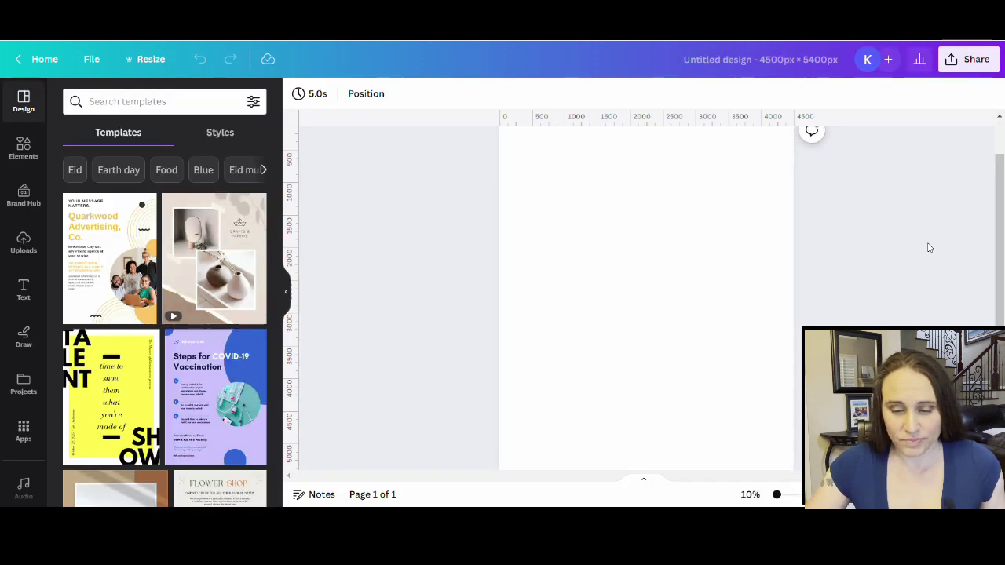
{"action": "left_click", "coordinate": [288, 292]}
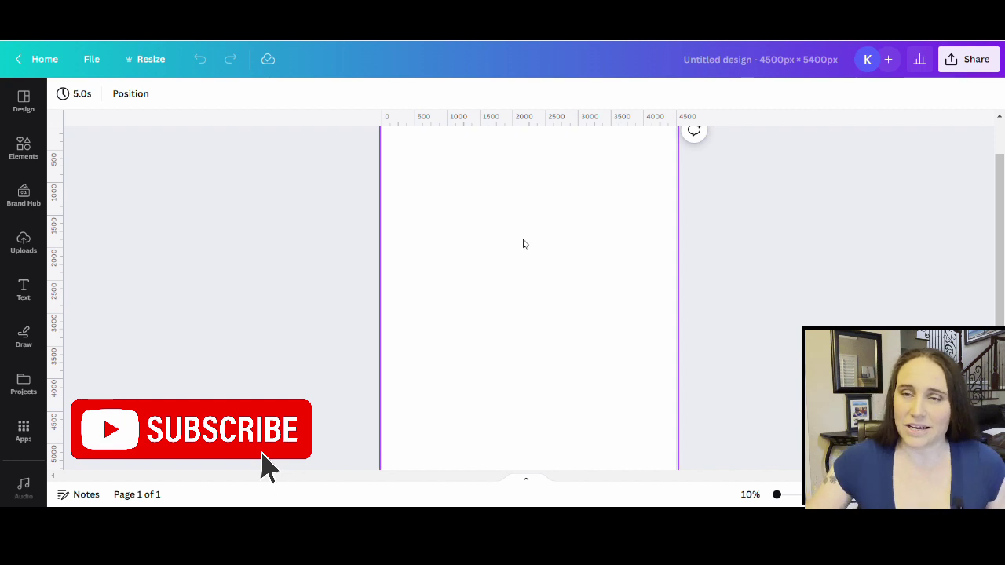
Fill the page background with solid black.
{"action": "left_click", "coordinate": [494, 198]}
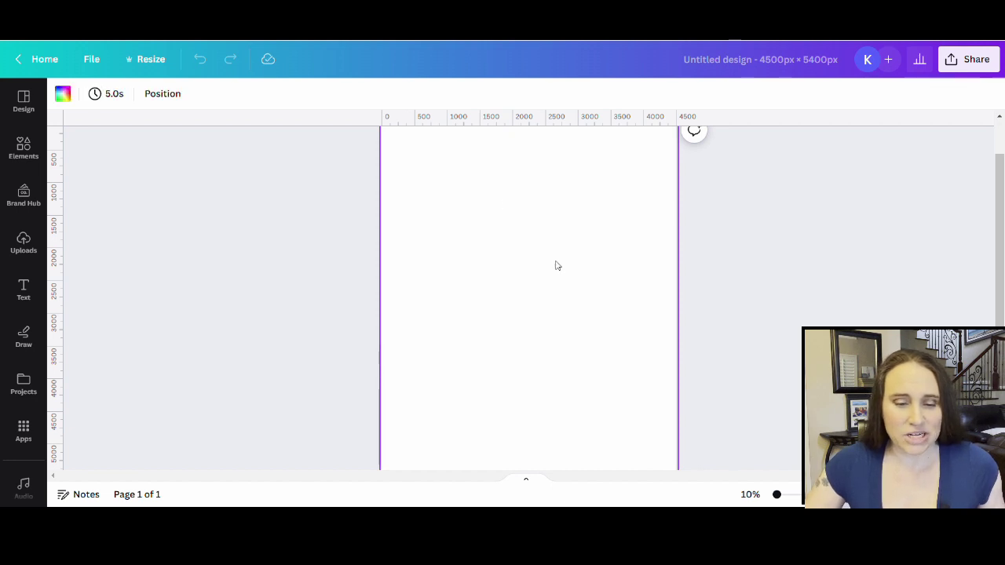
{"action": "left_click", "coordinate": [64, 100]}
{"action": "left_click", "coordinate": [76, 353]}
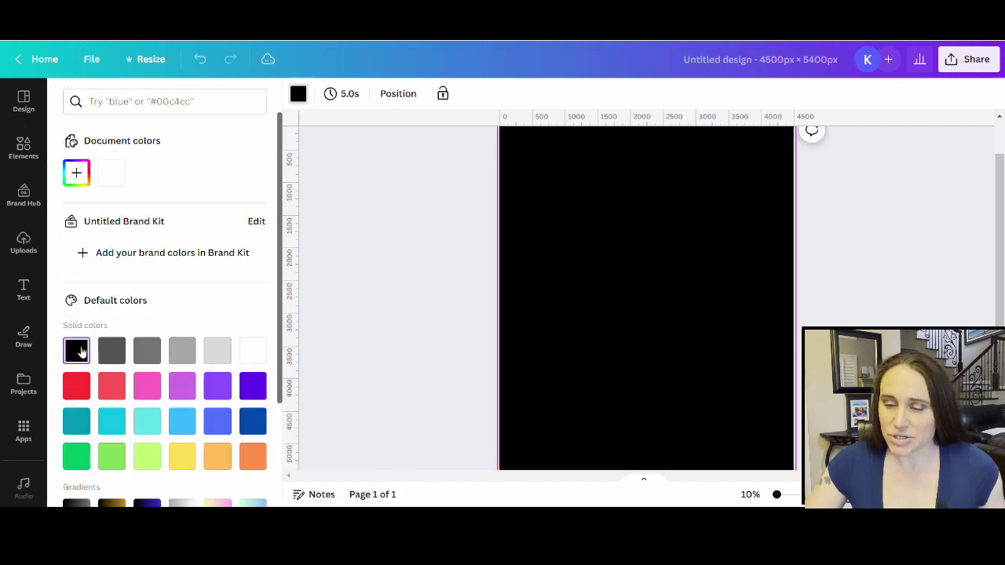
{"action": "left_click", "coordinate": [346, 307]}
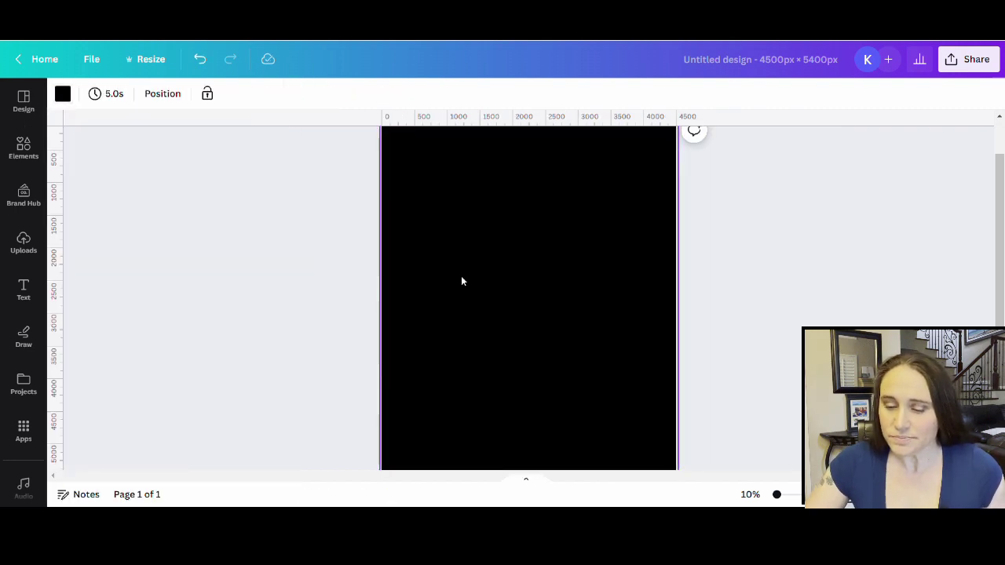
{"action": "left_click", "coordinate": [637, 282]}
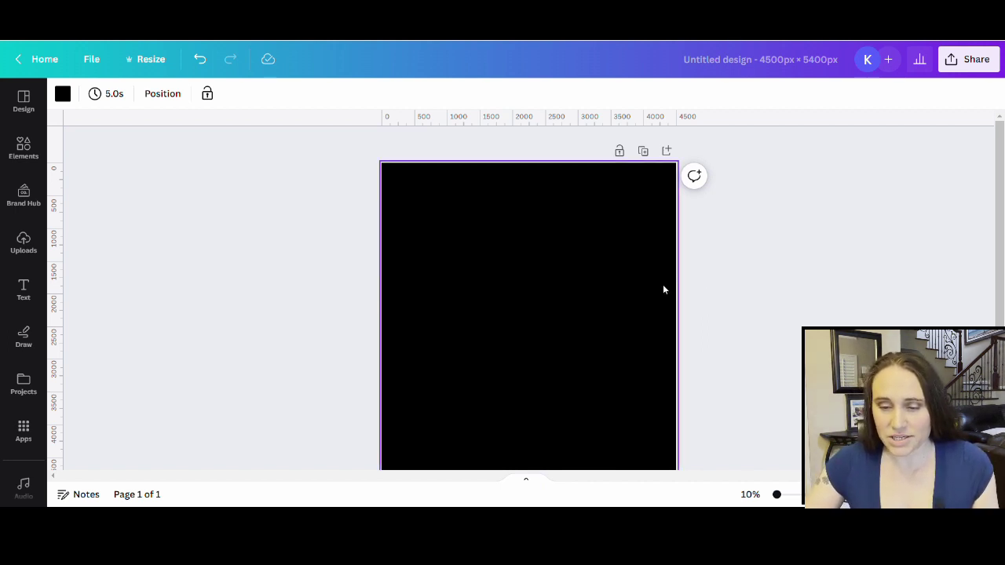
Add a text box reading "Vacay", "Mode" and "On" on three separate lines.
{"action": "scroll", "coordinate": [545, 267], "scroll_direction": "down", "scroll_amount": 2}
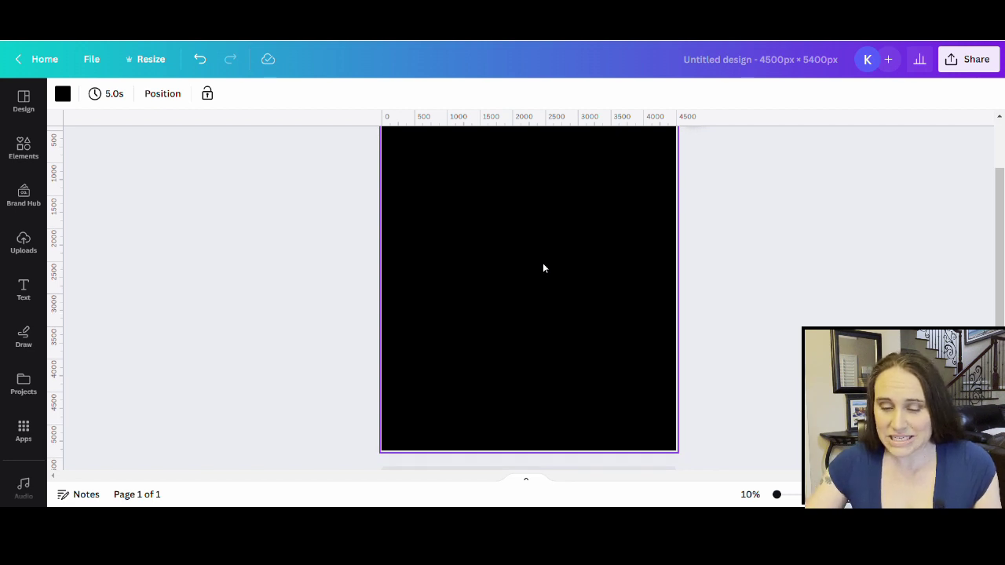
{"action": "key", "text": "t"}
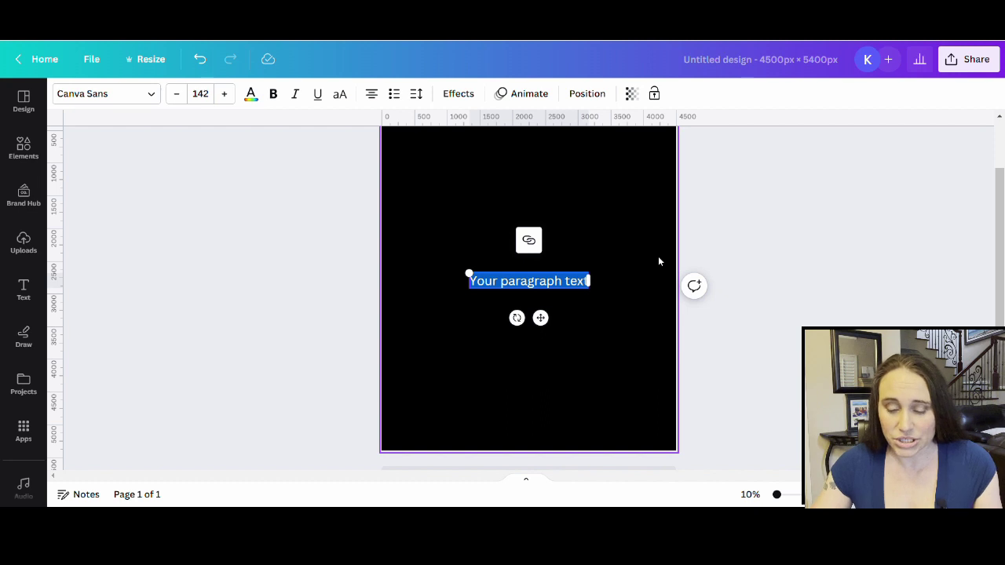
{"action": "type", "text": "Vacay"}
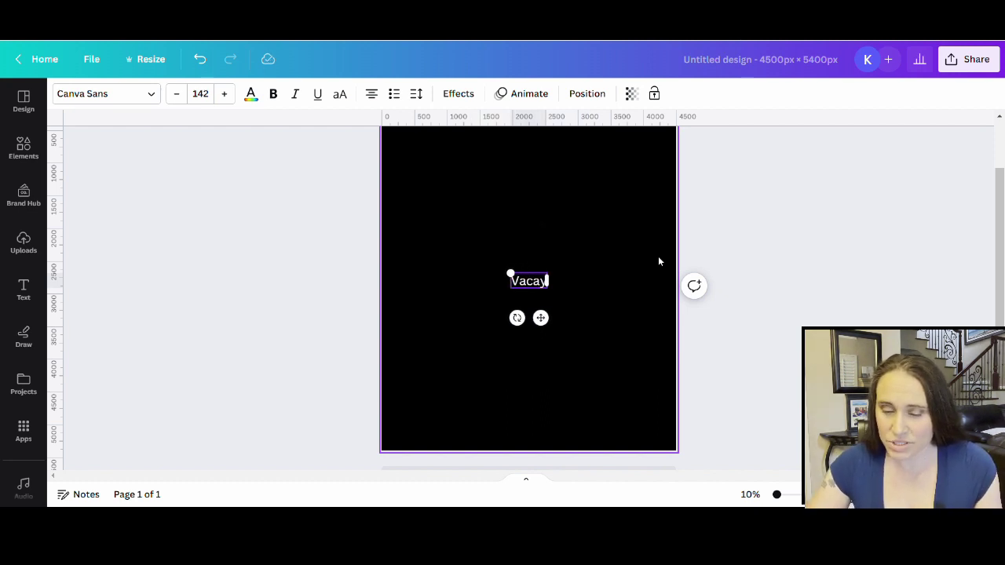
{"action": "key", "text": "Return"}
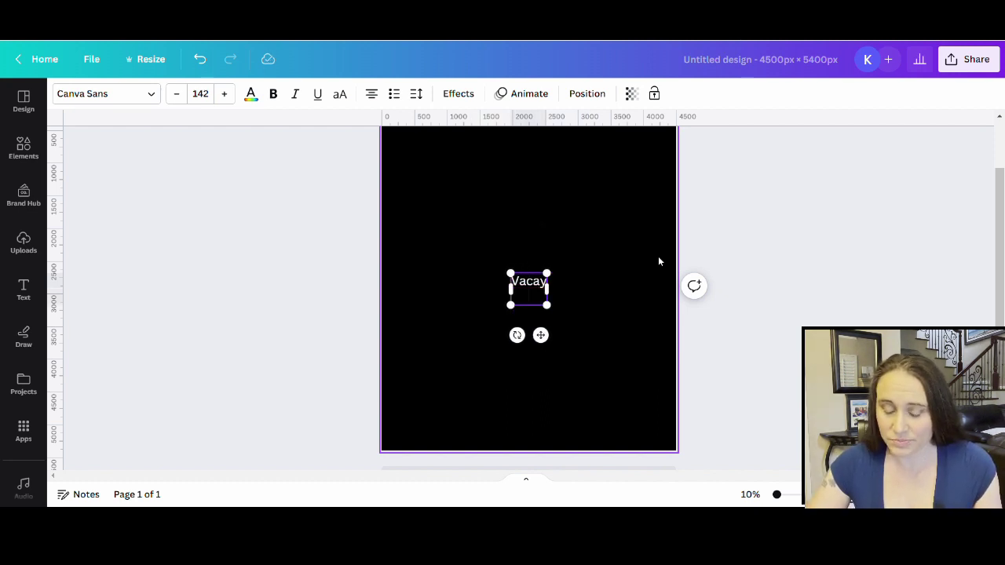
{"action": "type", "text": "Be"}
{"action": "key", "text": "BackSpace"}
{"action": "key", "text": "BackSpace"}
{"action": "type", "text": "Mode"}
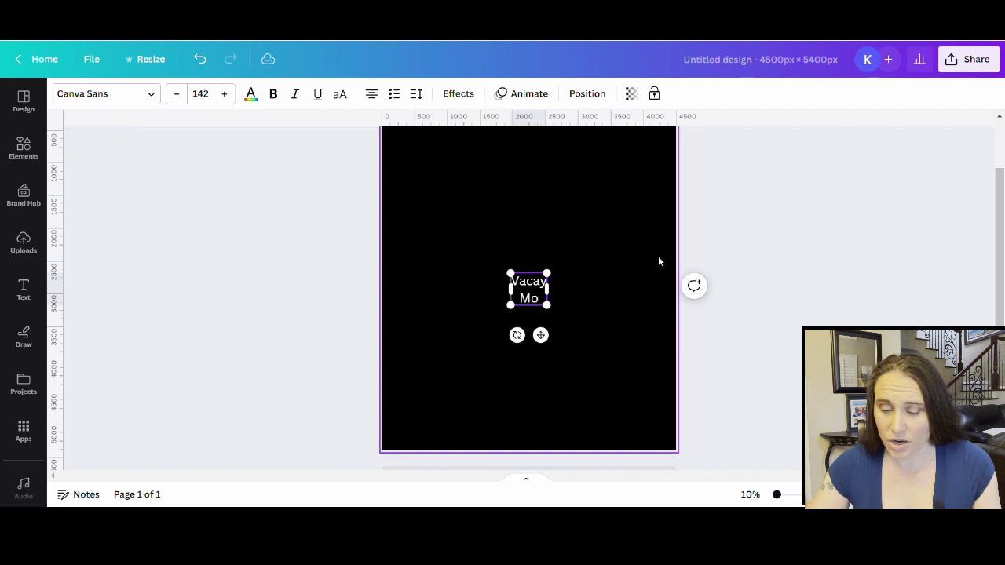
{"action": "key", "text": "Return"}
{"action": "type", "text": "On"}
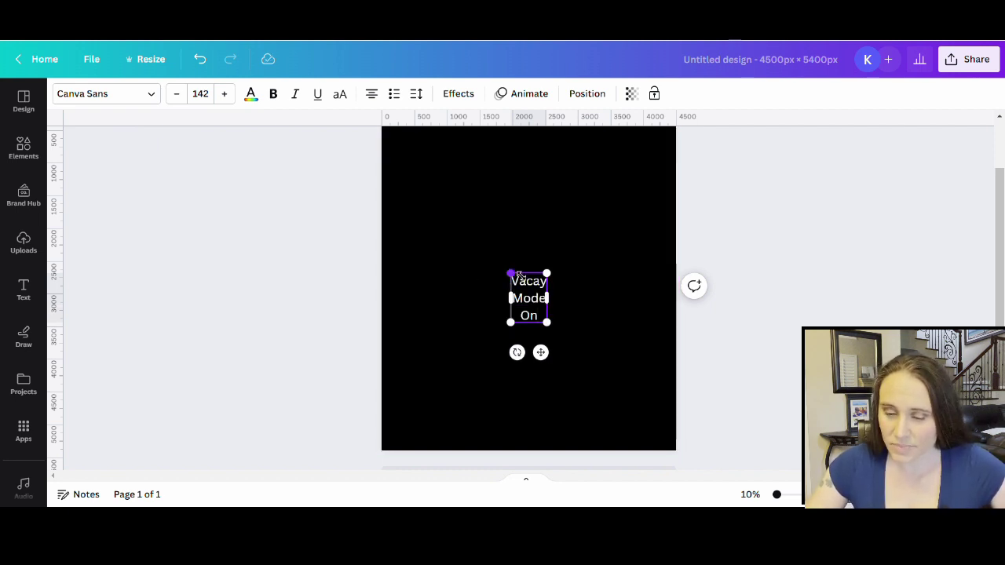
Enlarge the "Vacay Mode On" text to size 725 and move it up towards the page's upper edge.
{"action": "left_click_drag", "start_coordinate": [510, 273], "coordinate": [415, 154]}
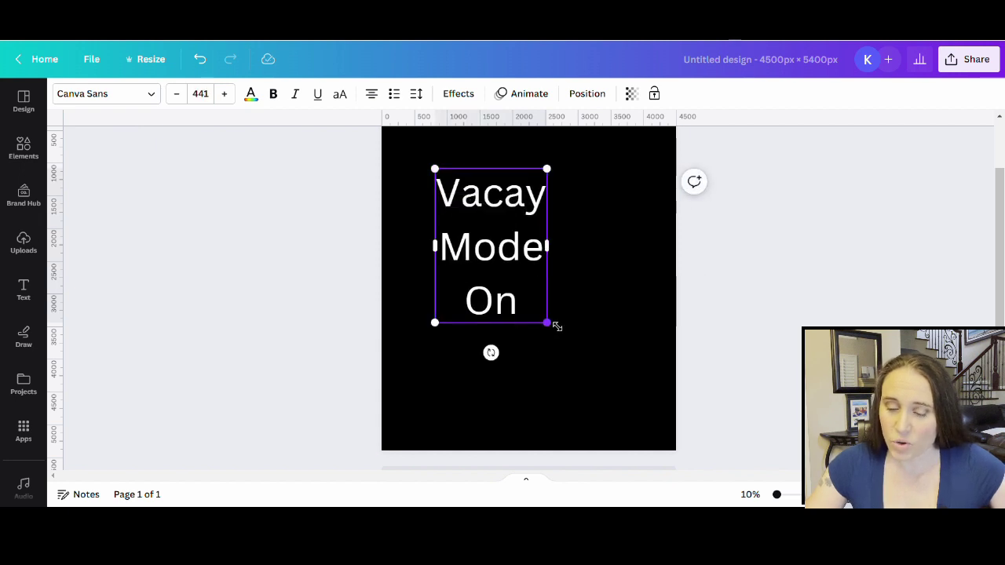
{"action": "left_click_drag", "start_coordinate": [551, 323], "coordinate": [602, 457]}
{"action": "scroll", "coordinate": [640, 294], "scroll_direction": "up", "scroll_amount": 2}
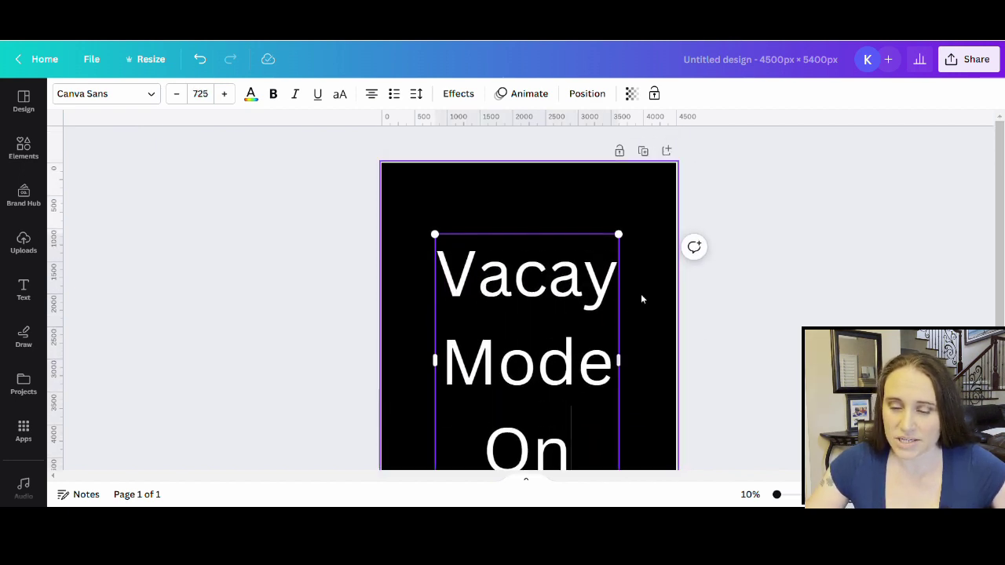
{"action": "left_click", "coordinate": [628, 193]}
{"action": "left_click_drag", "start_coordinate": [544, 358], "coordinate": [540, 310]}
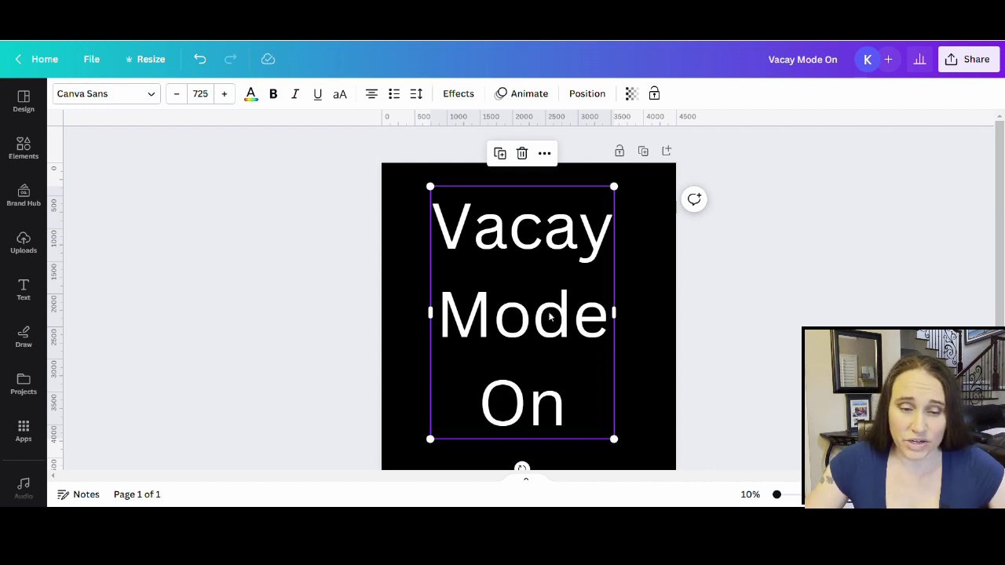
Search the fonts for "ouline" and apply Blueberry Outline to the "Vacay Mode On" text.
{"action": "left_click", "coordinate": [128, 95]}
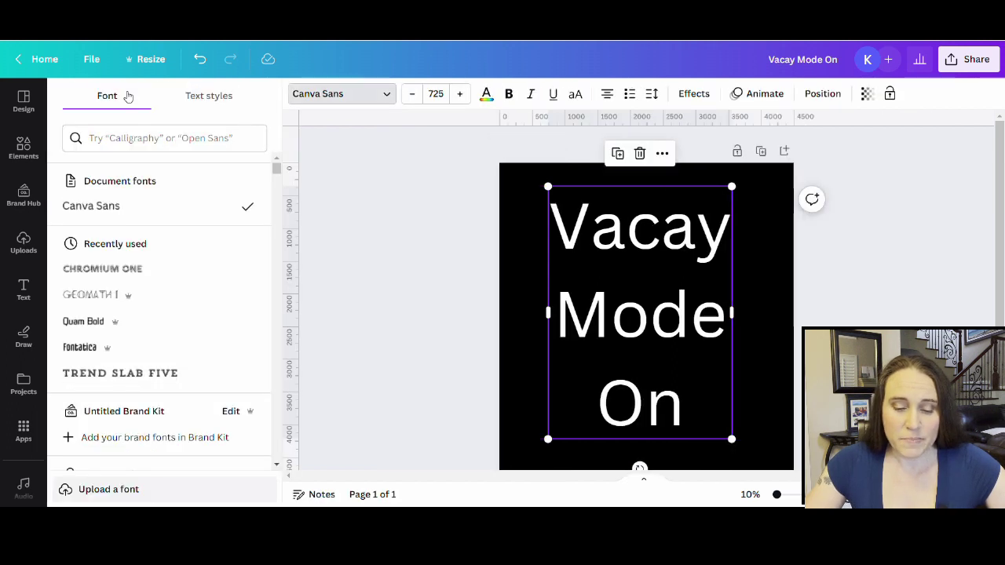
{"action": "left_click", "coordinate": [137, 142]}
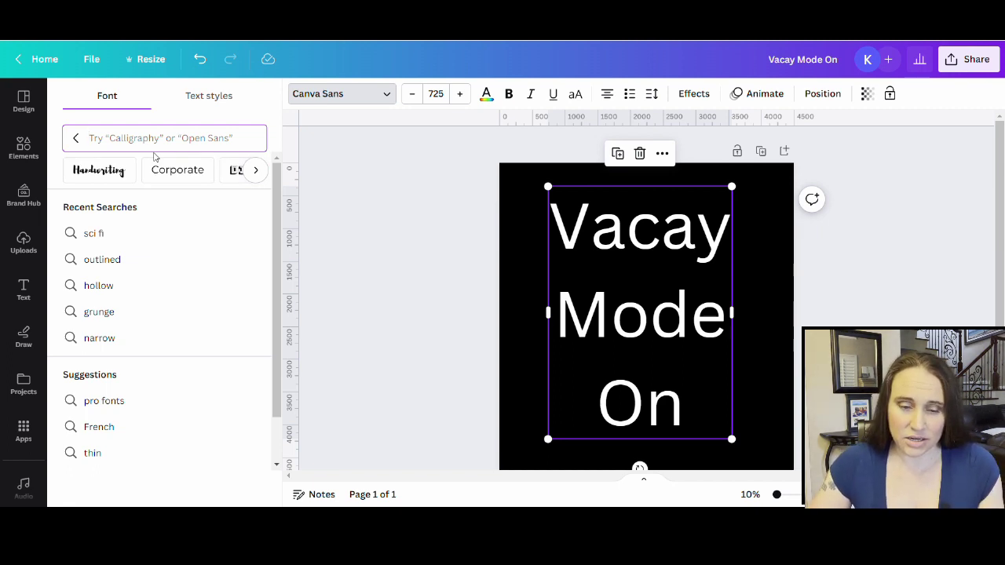
{"action": "type", "text": "ouline"}
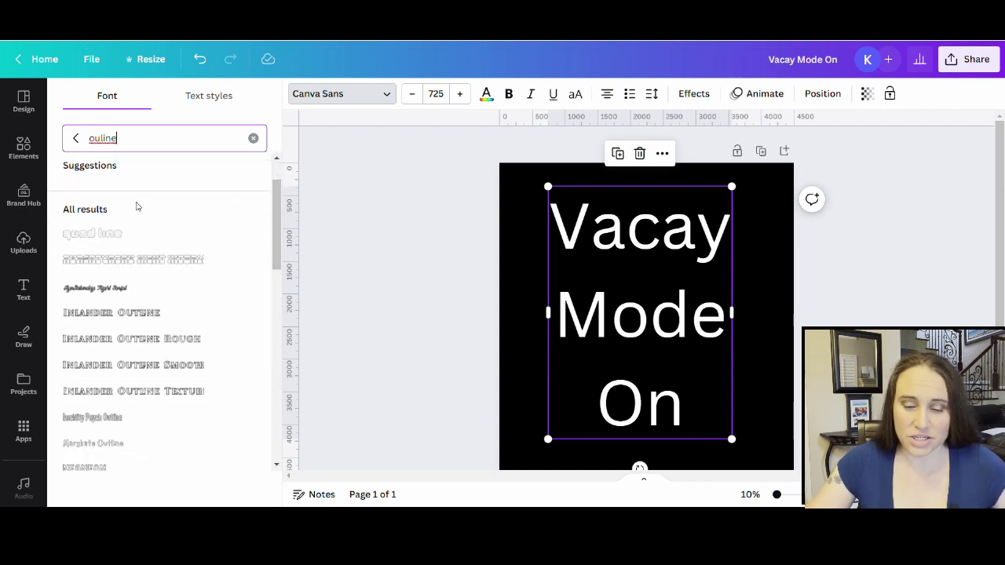
{"action": "scroll", "coordinate": [149, 208], "scroll_direction": "down", "scroll_amount": 3}
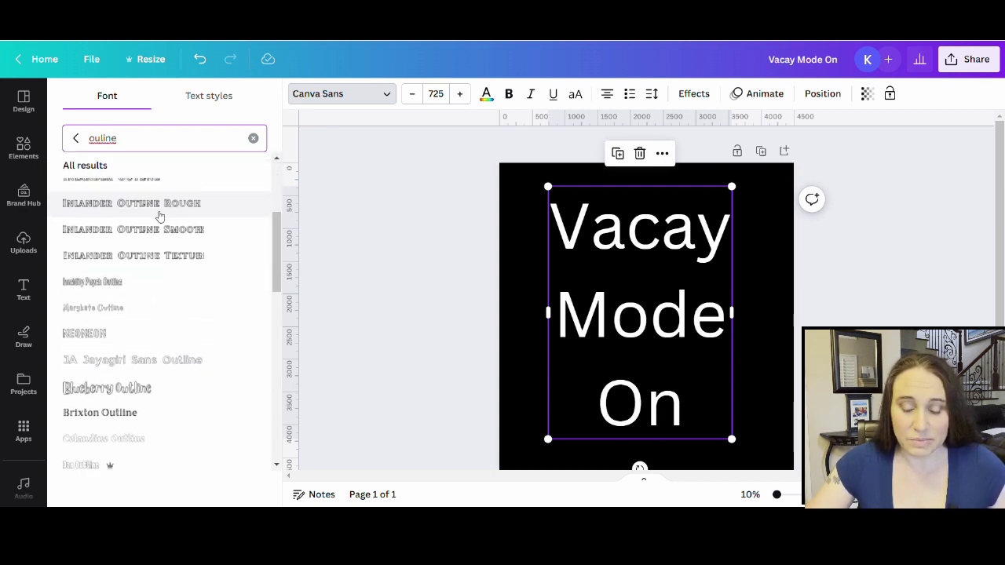
{"action": "scroll", "coordinate": [159, 216], "scroll_direction": "down", "scroll_amount": 4}
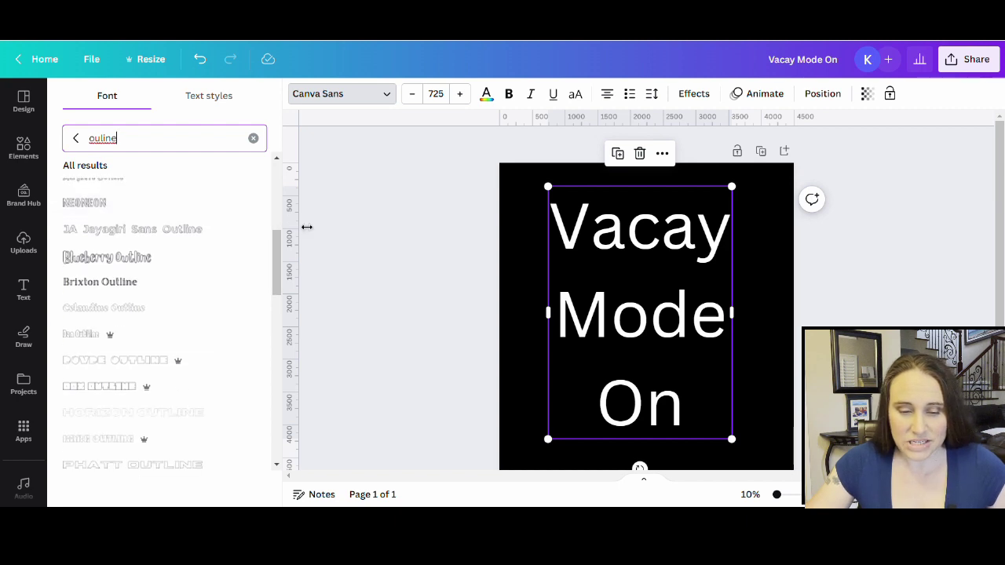
{"action": "left_click", "coordinate": [121, 260]}
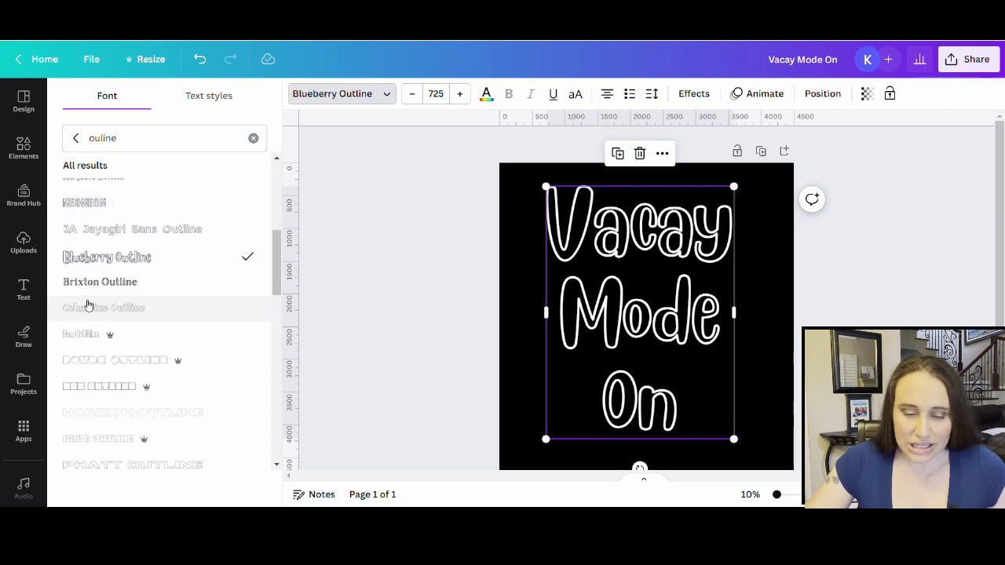
Browse further through the outline fonts and try the ITC Magnifico Da... font on the text.
{"action": "scroll", "coordinate": [139, 260], "scroll_direction": "down", "scroll_amount": 5}
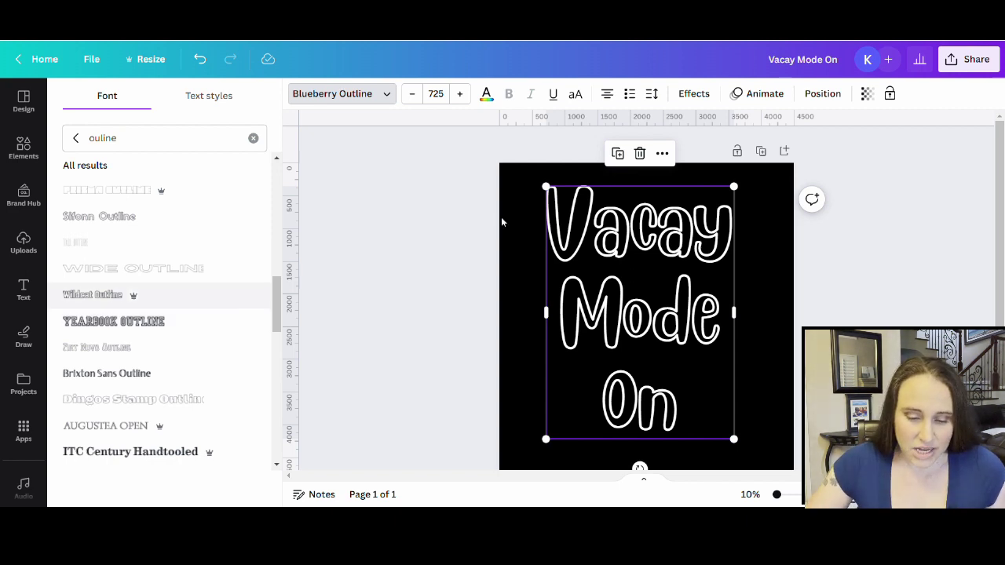
{"action": "scroll", "coordinate": [153, 293], "scroll_direction": "down", "scroll_amount": 1}
{"action": "scroll", "coordinate": [158, 275], "scroll_direction": "down", "scroll_amount": 2}
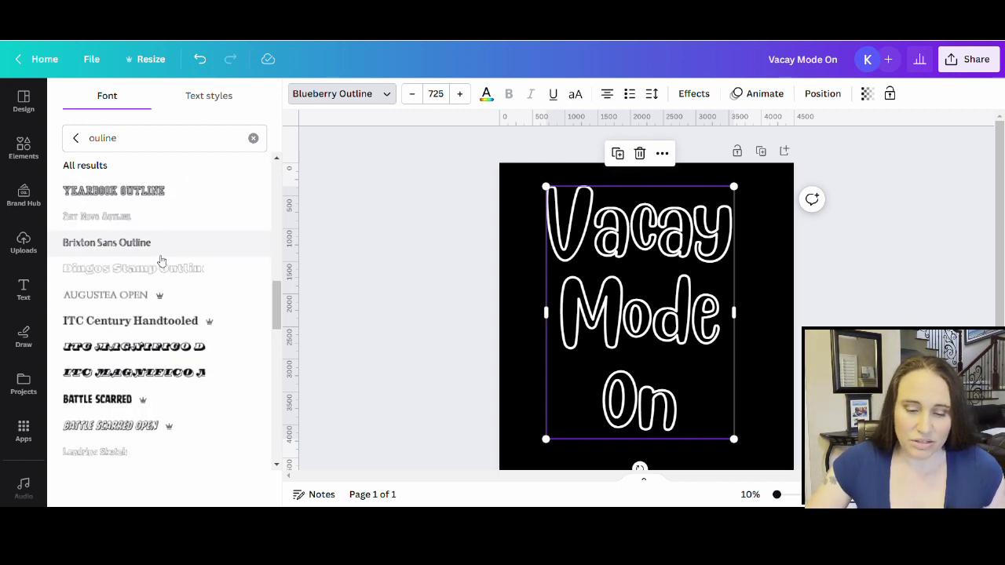
{"action": "scroll", "coordinate": [184, 197], "scroll_direction": "down", "scroll_amount": 1}
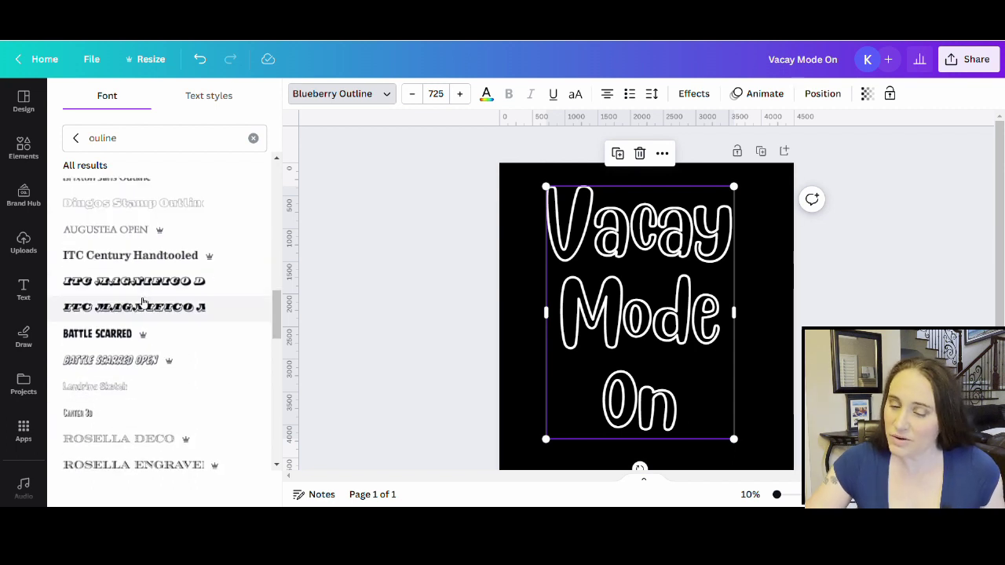
{"action": "left_click", "coordinate": [161, 280]}
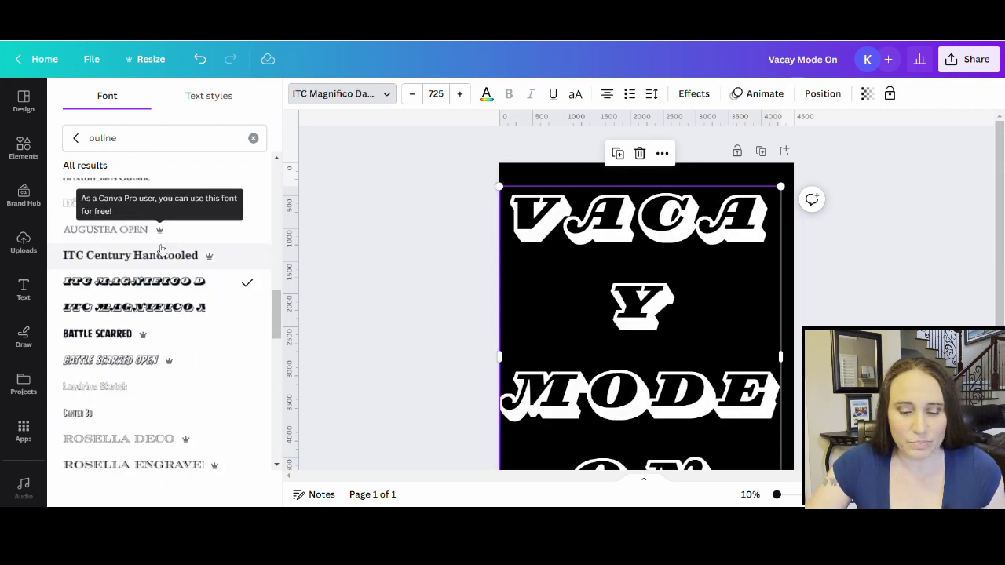
Try the Rig Solid Bold Halftone and Arturo Outline fonts on the "Vacay Mode On" text.
{"action": "scroll", "coordinate": [201, 278], "scroll_direction": "down", "scroll_amount": 3}
{"action": "scroll", "coordinate": [199, 267], "scroll_direction": "down", "scroll_amount": 4}
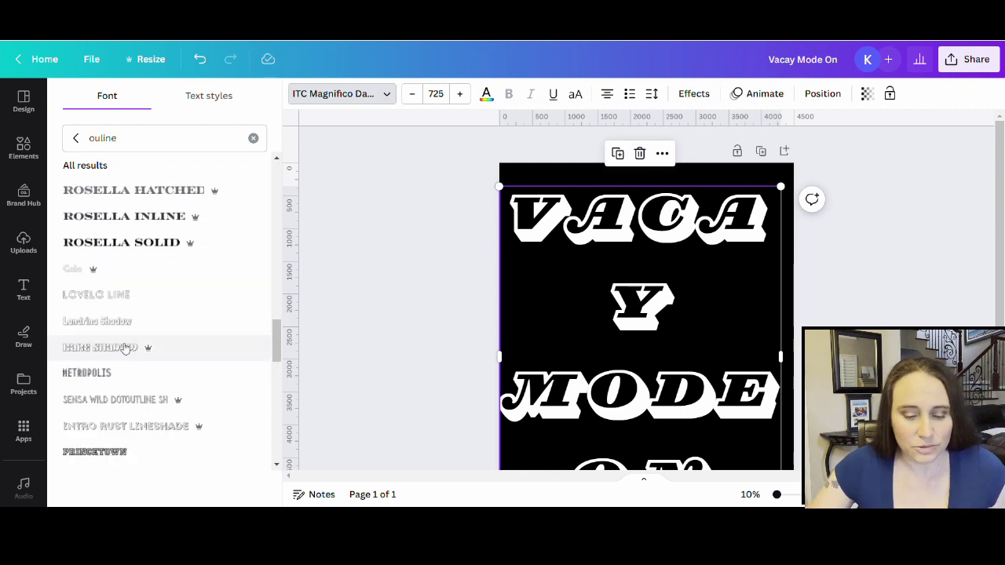
{"action": "scroll", "coordinate": [126, 318], "scroll_direction": "down", "scroll_amount": 3}
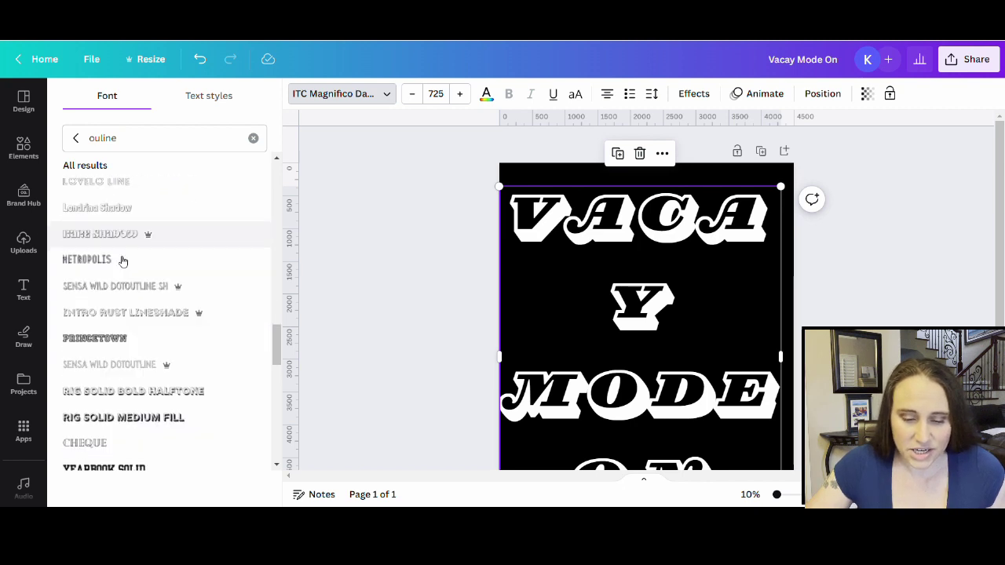
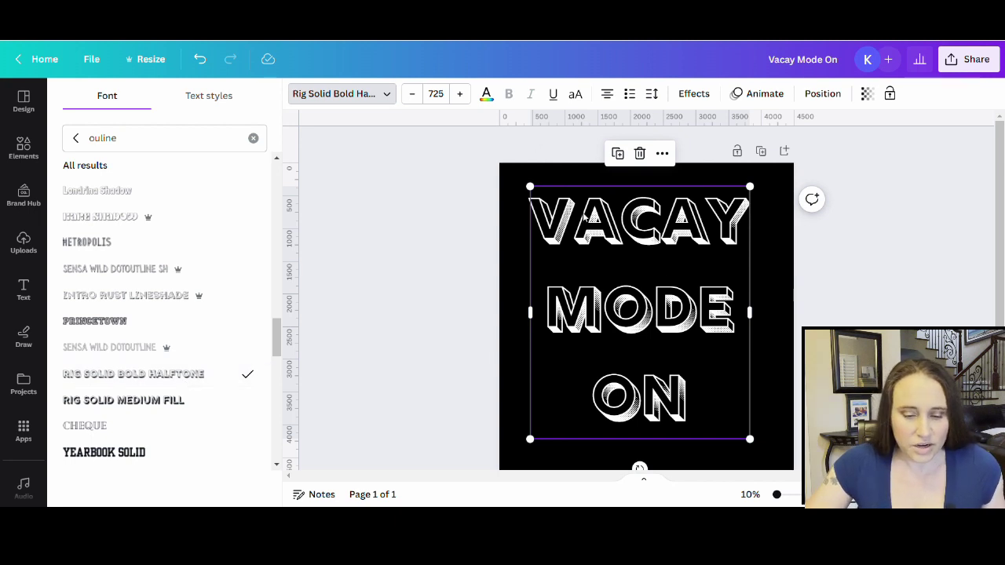
{"action": "scroll", "coordinate": [173, 265], "scroll_direction": "down", "scroll_amount": 3}
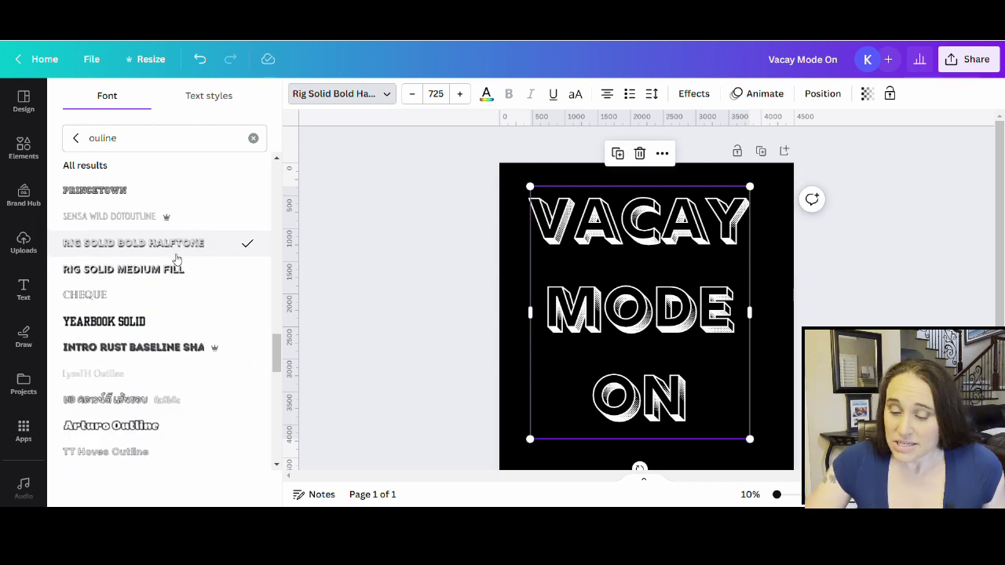
{"action": "left_click", "coordinate": [128, 303]}
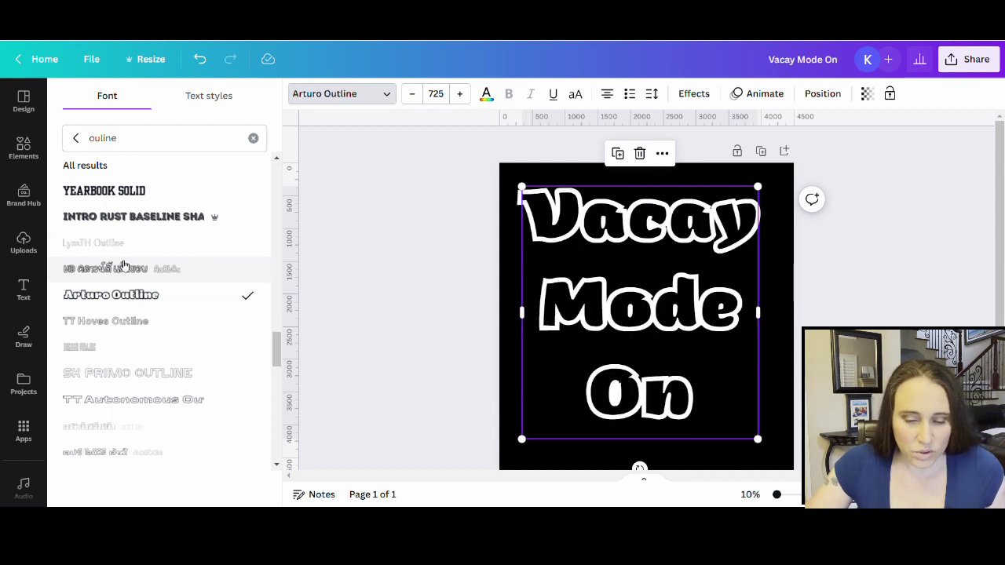
Find the Bangbang Outline font further down the results and apply it to the "Vacay Mode On" text.
{"action": "scroll", "coordinate": [161, 244], "scroll_direction": "down", "scroll_amount": 3}
{"action": "scroll", "coordinate": [170, 245], "scroll_direction": "down", "scroll_amount": 5}
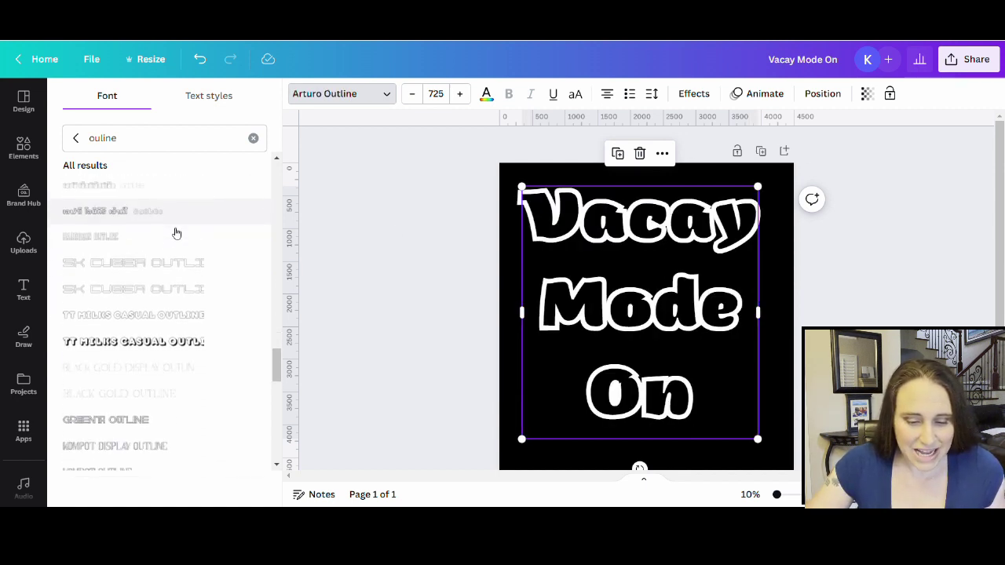
{"action": "scroll", "coordinate": [168, 198], "scroll_direction": "down", "scroll_amount": 3}
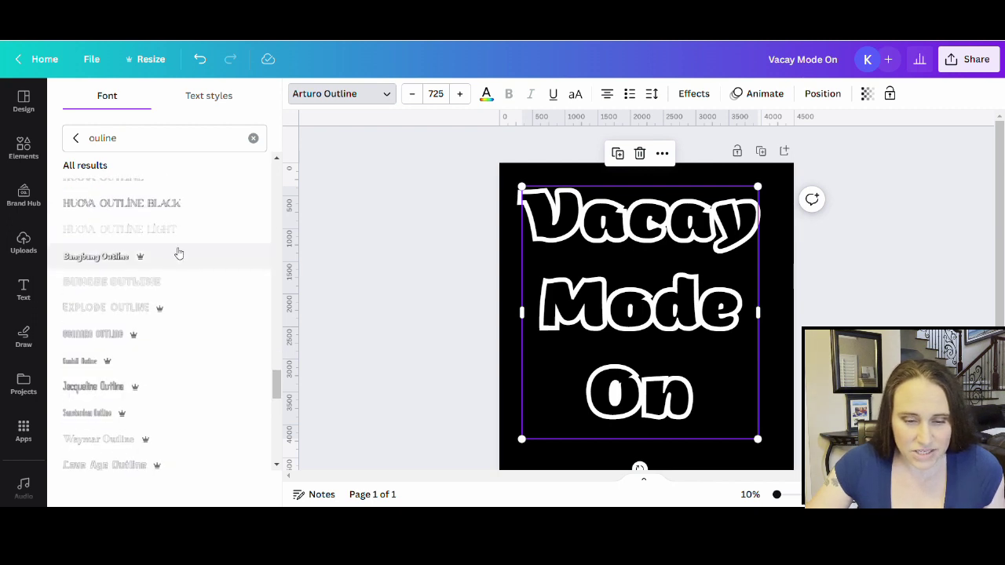
{"action": "left_click", "coordinate": [116, 266]}
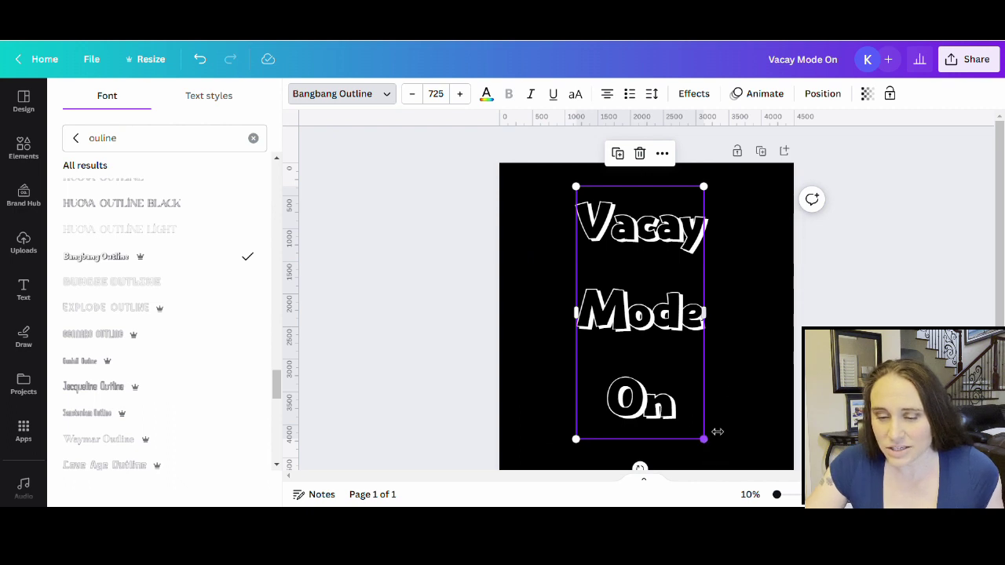
Tighten the line spacing of the "Vacay Mode On" text to 0.84.
{"action": "left_click", "coordinate": [762, 336]}
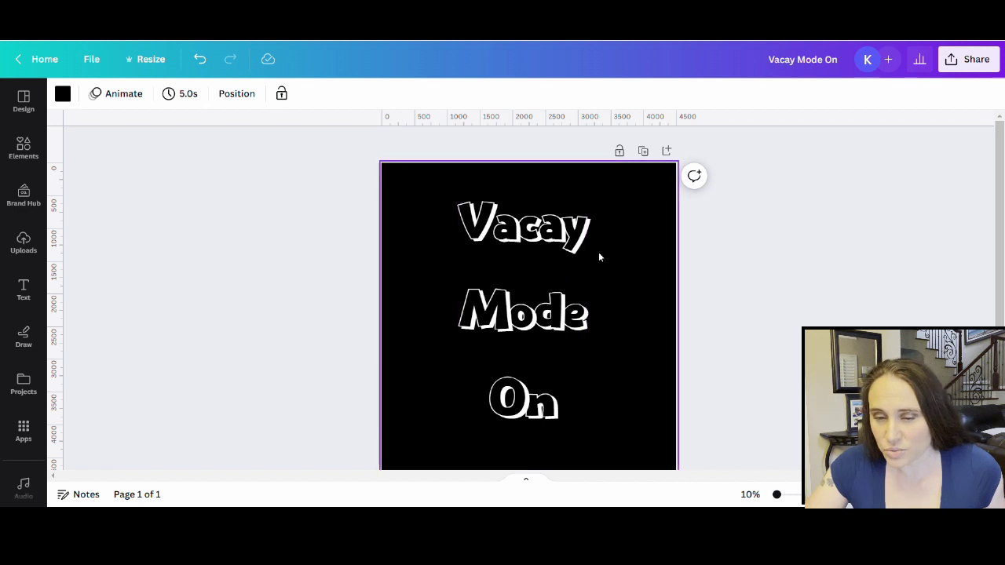
{"action": "left_click", "coordinate": [579, 286]}
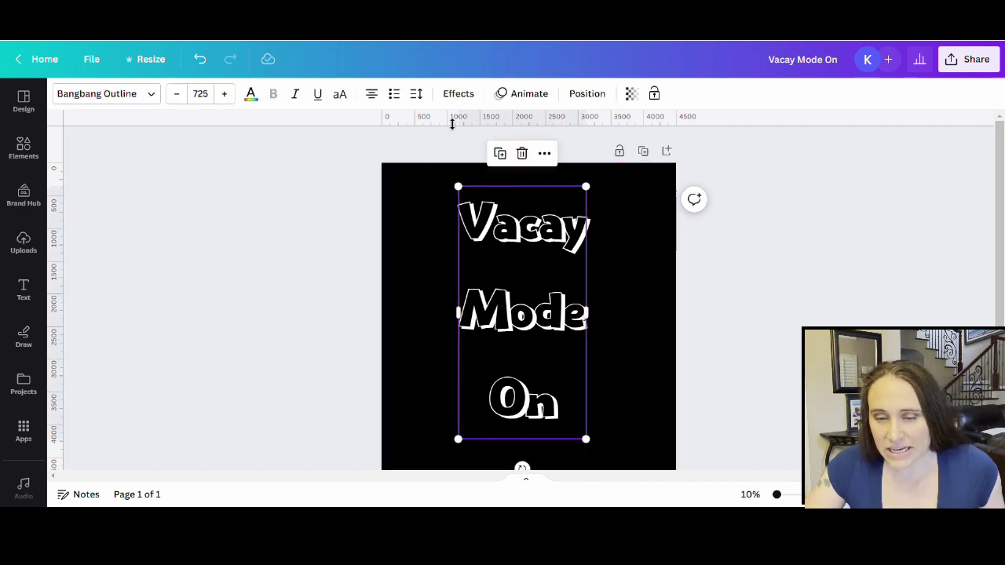
{"action": "left_click", "coordinate": [416, 94]}
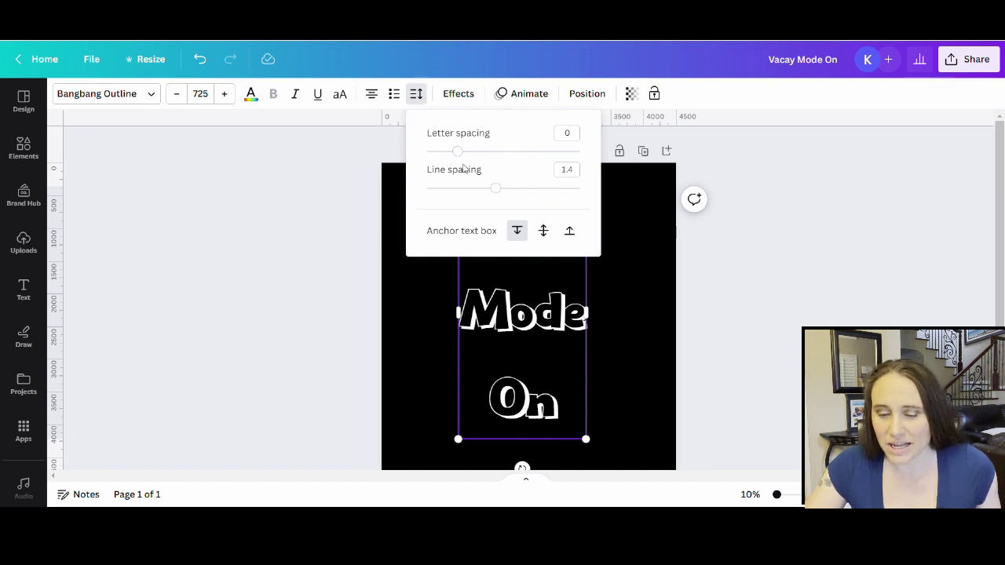
{"action": "left_click_drag", "start_coordinate": [497, 190], "coordinate": [452, 190]}
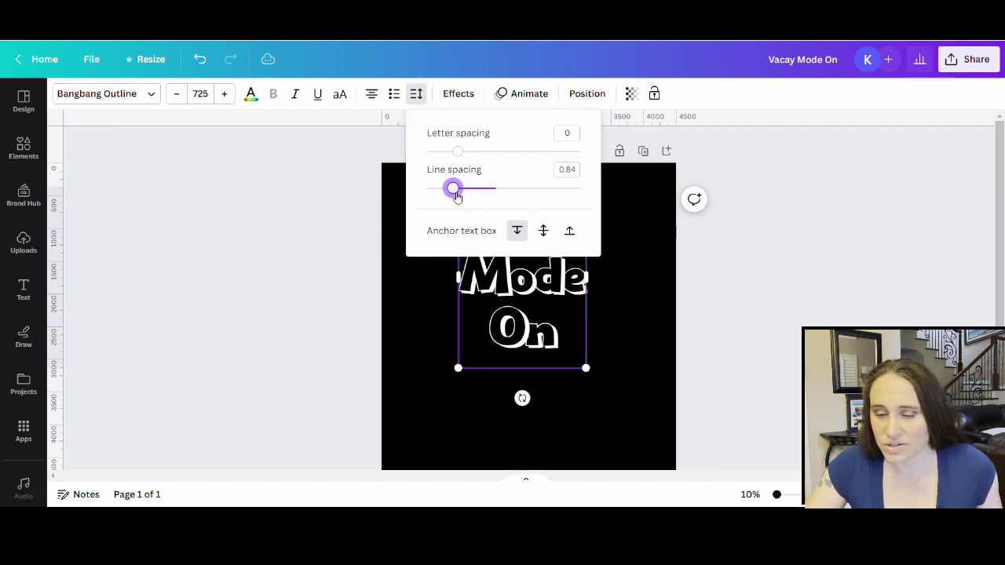
{"action": "left_click", "coordinate": [418, 339]}
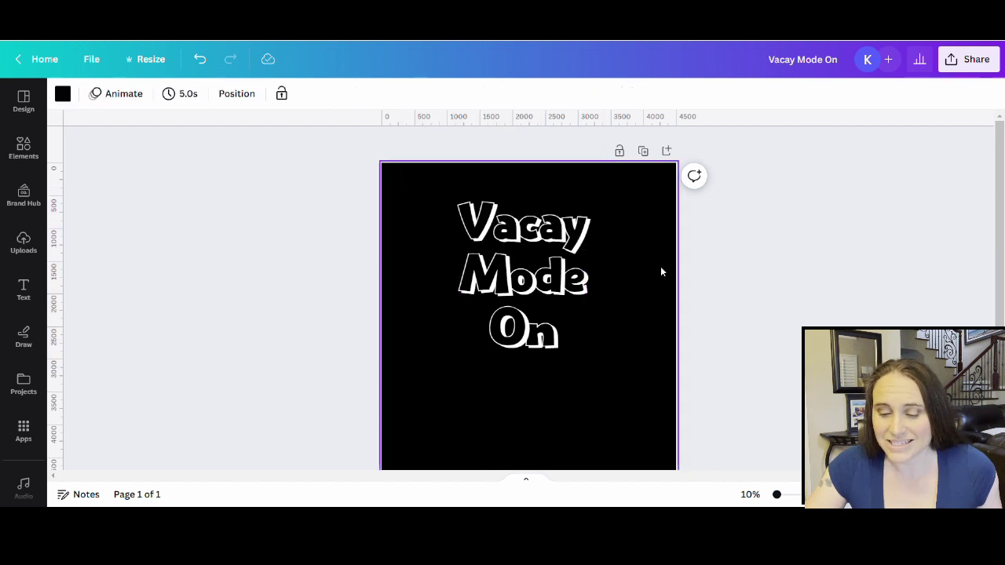
Enlarge the "Vacay Mode On" text to a font size of about 1515 so it fills the page, and centre it vertically.
{"action": "left_click", "coordinate": [560, 338]}
{"action": "left_click_drag", "start_coordinate": [594, 379], "coordinate": [695, 463]}
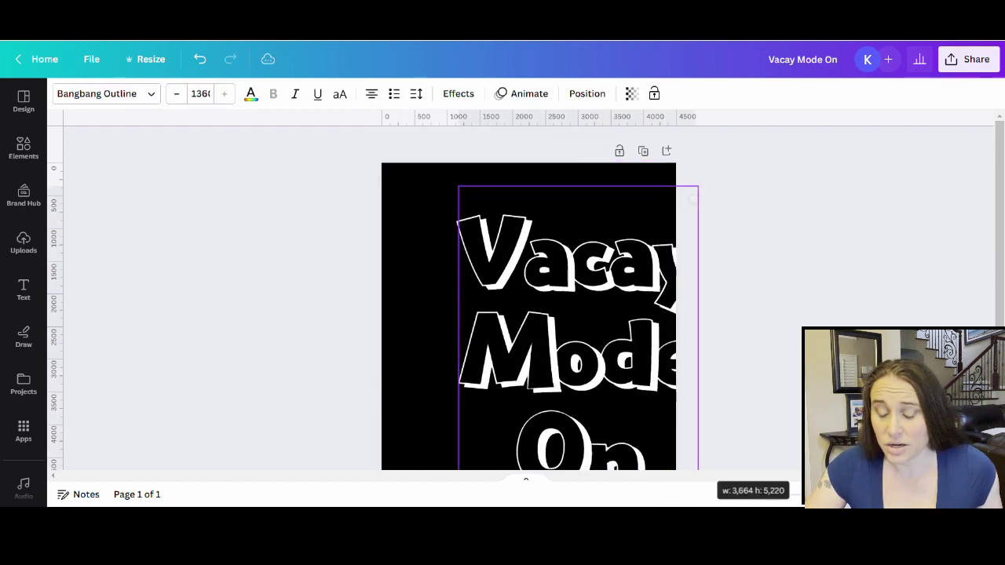
{"action": "left_click_drag", "start_coordinate": [656, 417], "coordinate": [597, 401]}
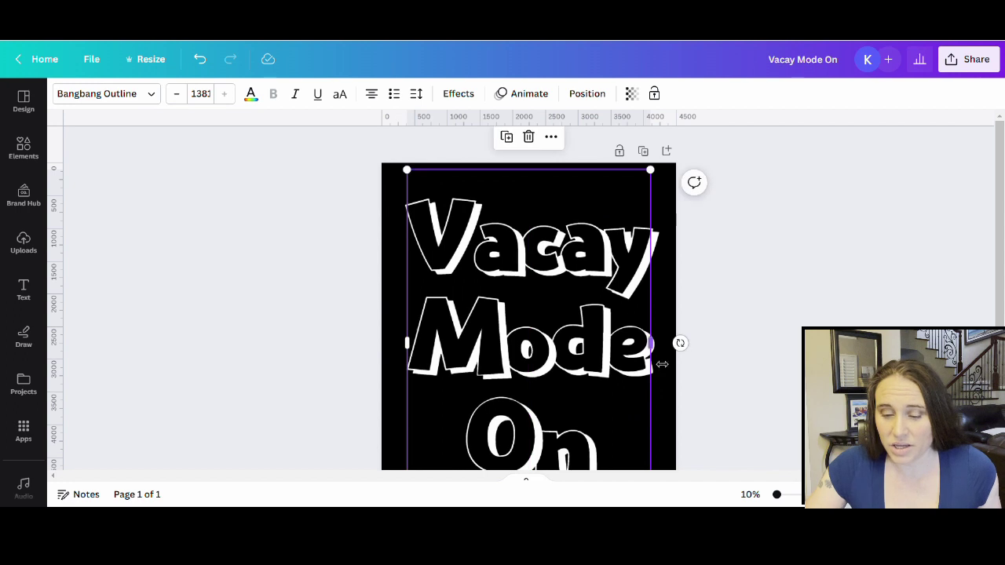
{"action": "scroll", "coordinate": [437, 399], "scroll_direction": "down", "scroll_amount": 3}
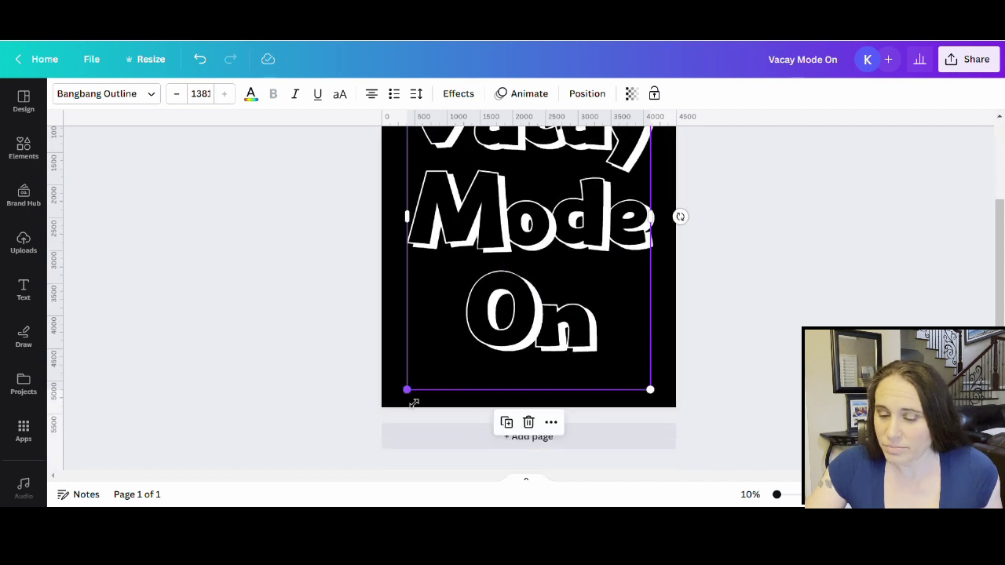
{"action": "left_click_drag", "start_coordinate": [407, 390], "coordinate": [395, 409]}
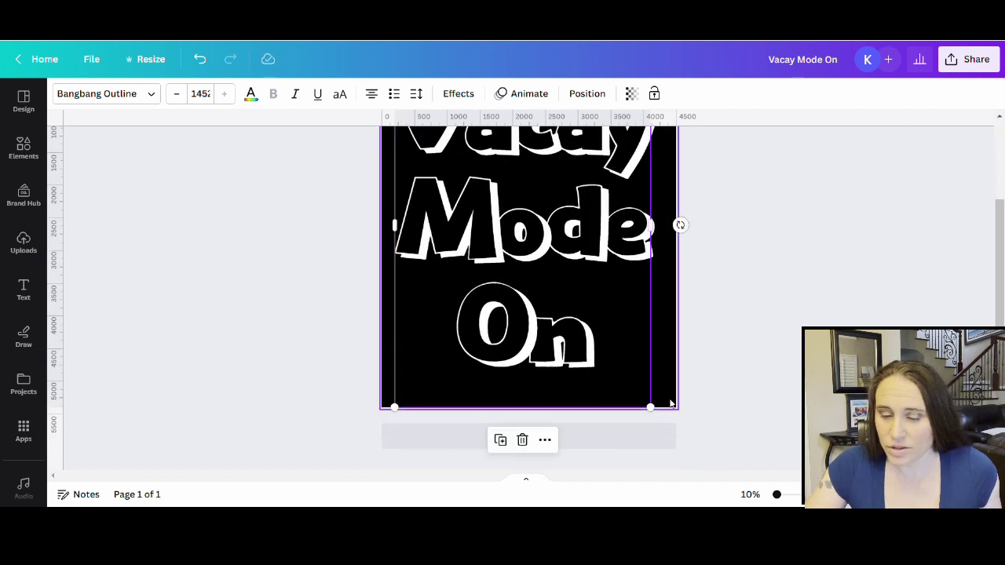
{"action": "left_click_drag", "start_coordinate": [651, 408], "coordinate": [663, 423]}
{"action": "scroll", "coordinate": [577, 363], "scroll_direction": "up", "scroll_amount": 3}
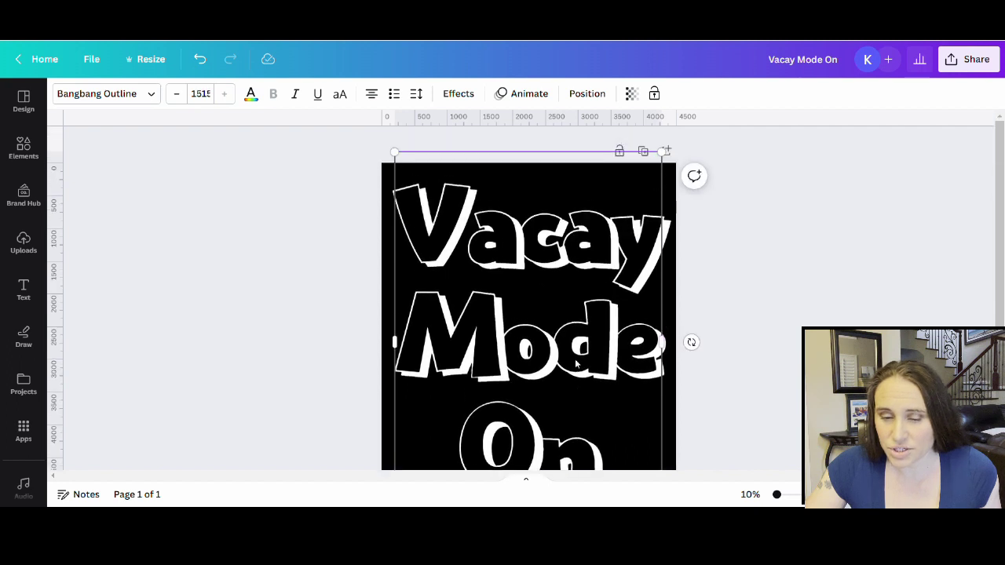
{"action": "left_click_drag", "start_coordinate": [574, 363], "coordinate": [575, 360]}
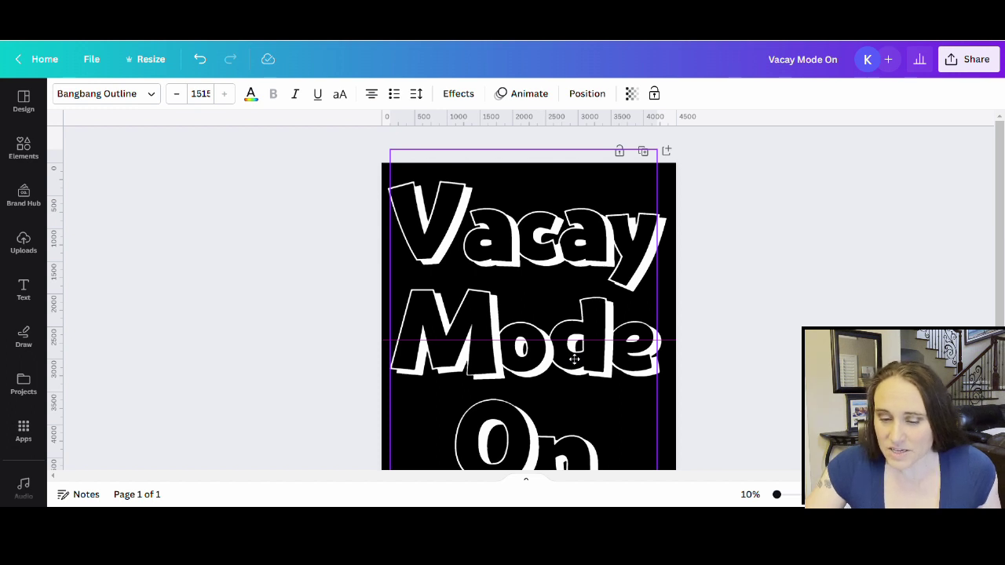
{"action": "left_click_drag", "start_coordinate": [575, 360], "coordinate": [575, 360]}
{"action": "left_click", "coordinate": [770, 292]}
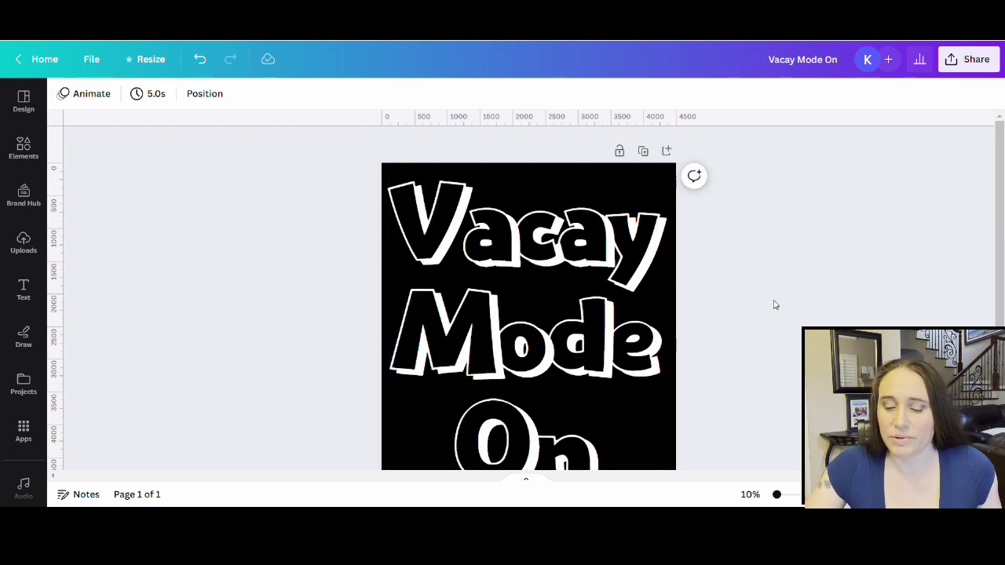
Try a wider letter spacing on the "Vacay Mode On" text and undo it.
{"action": "left_click", "coordinate": [597, 258]}
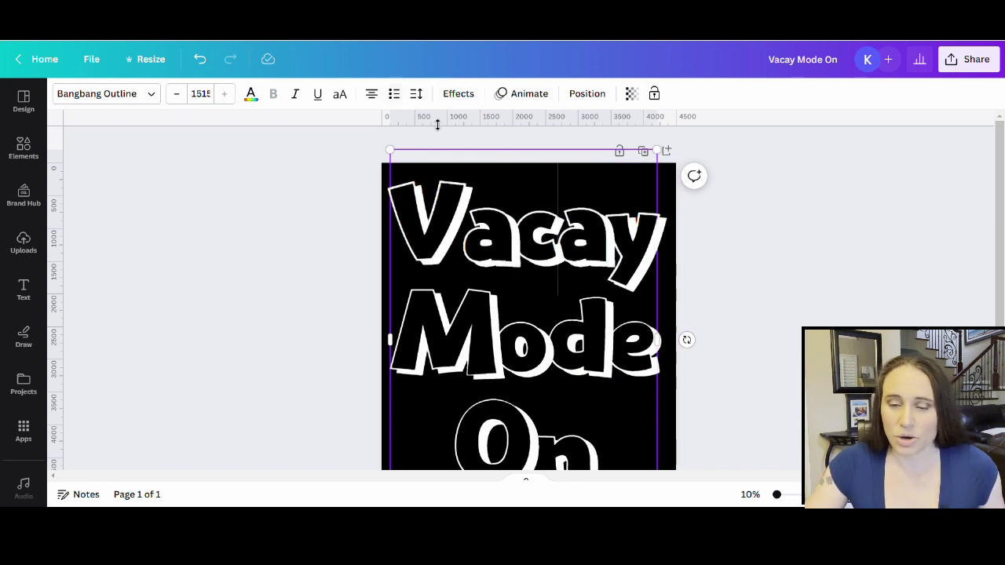
{"action": "left_click", "coordinate": [416, 93]}
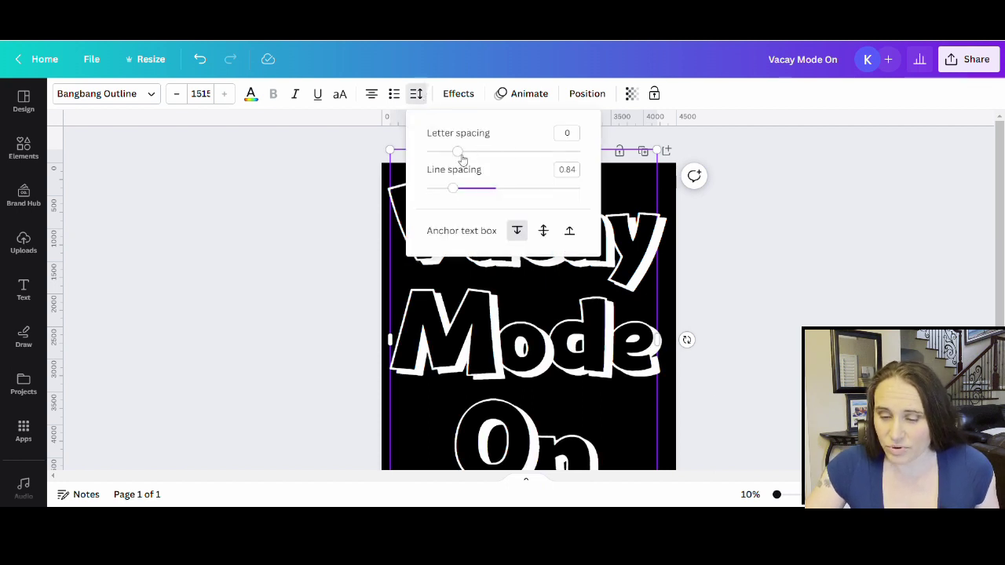
{"action": "mouse_move", "coordinate": [463, 159]}
{"action": "left_mouse_down"}
{"action": "mouse_move", "coordinate": [442, 155]}
{"action": "mouse_move", "coordinate": [481, 159]}
{"action": "mouse_move", "coordinate": [472, 157]}
{"action": "left_mouse_up"}
{"action": "key", "text": "Escape"}
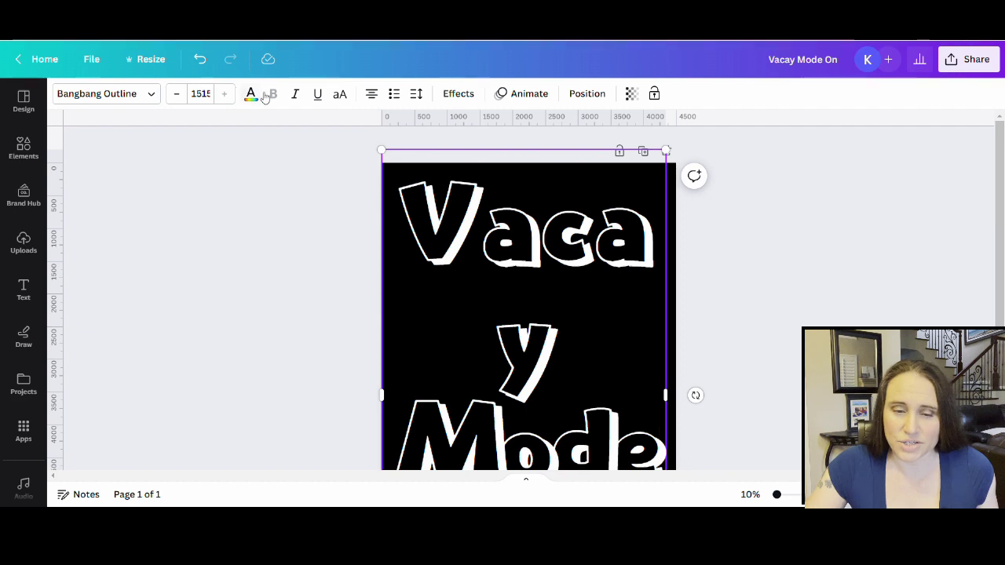
{"action": "left_click", "coordinate": [206, 61]}
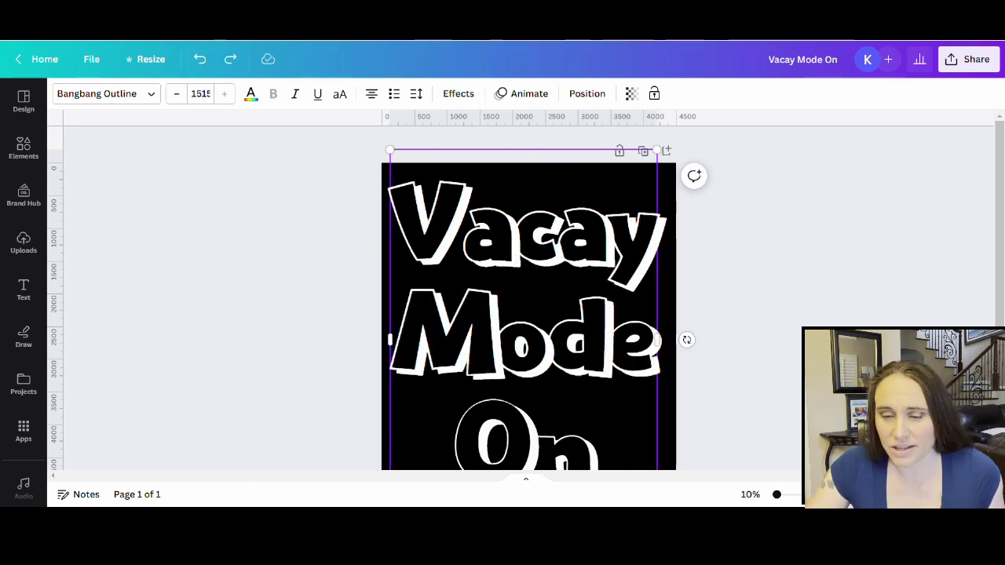
Try a tighter letter spacing of -91 on the whole "Vacay Mode On" text and settle on -9.
{"action": "key", "text": "ctrl+a"}
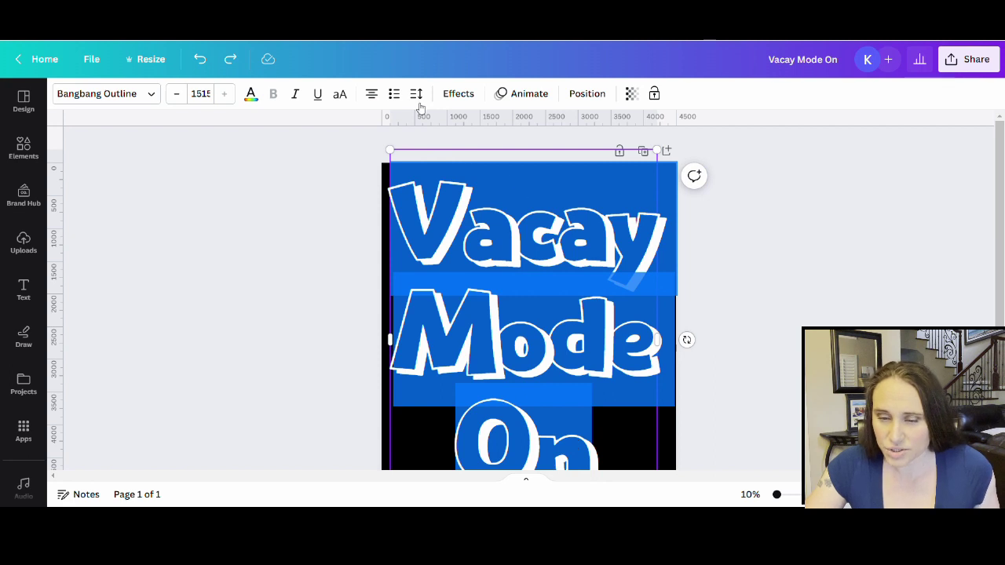
{"action": "left_click", "coordinate": [416, 95]}
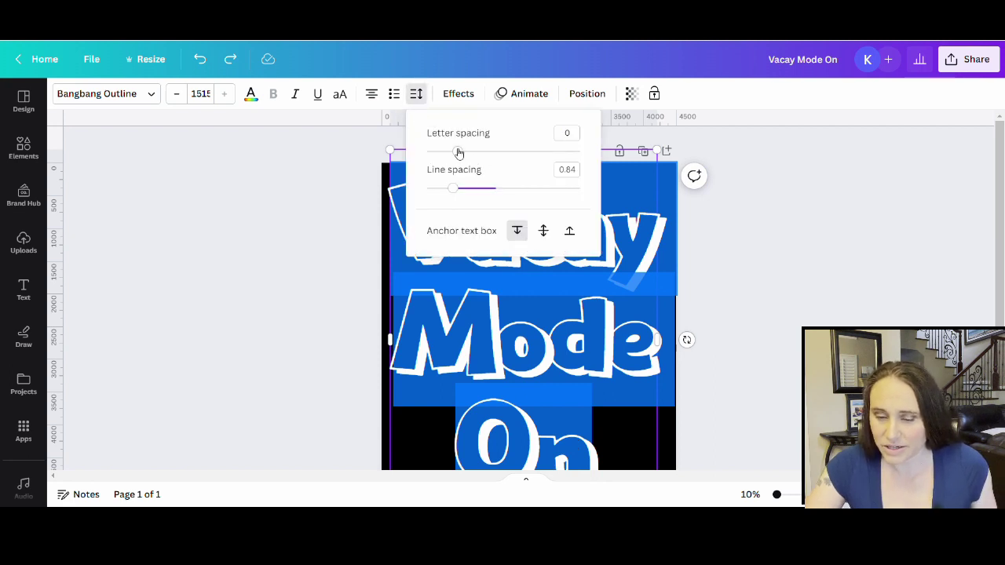
{"action": "left_click_drag", "start_coordinate": [460, 154], "coordinate": [449, 153]}
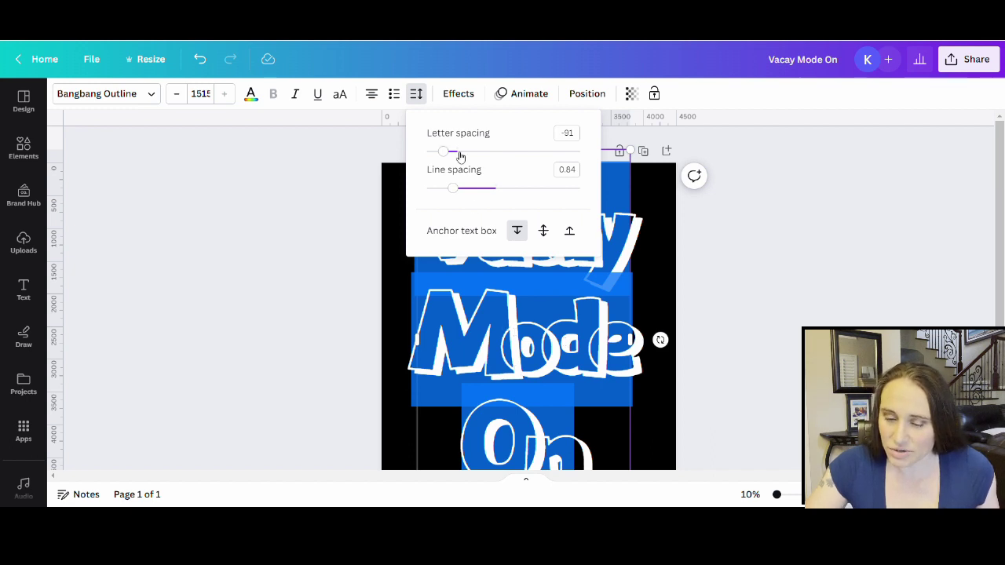
{"action": "left_click_drag", "start_coordinate": [445, 155], "coordinate": [461, 155]}
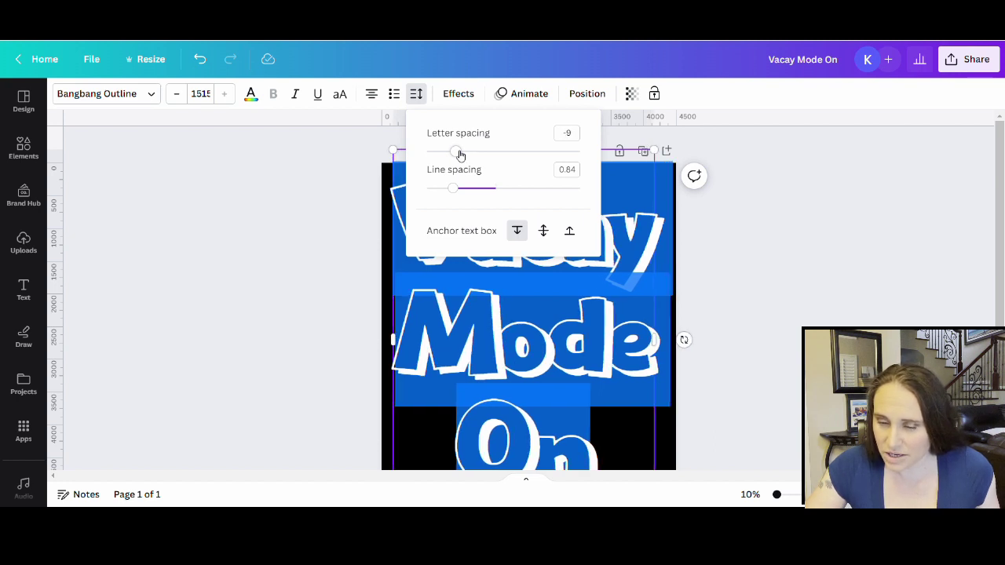
{"action": "left_click", "coordinate": [743, 302]}
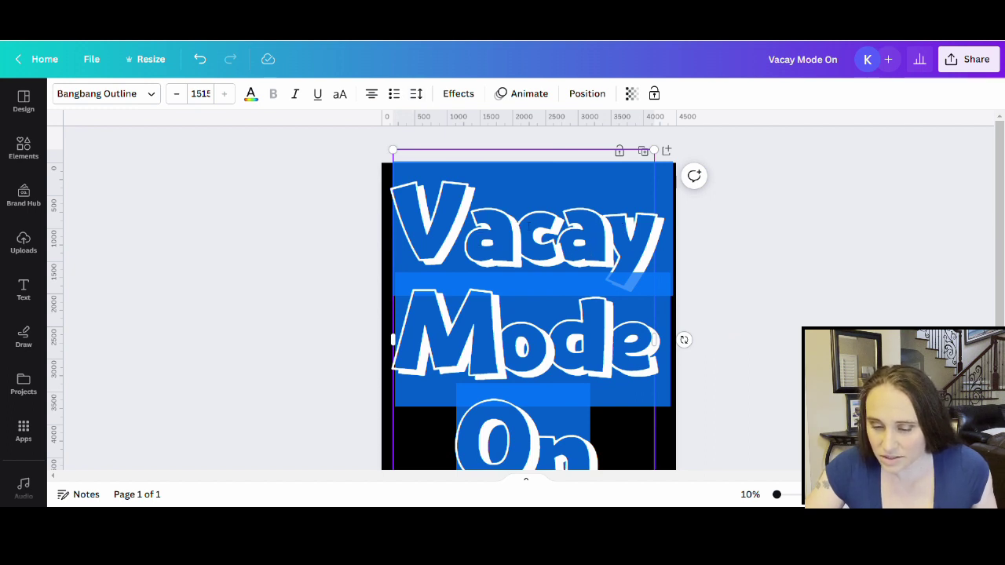
{"action": "scroll", "coordinate": [565, 409], "scroll_direction": "down", "scroll_amount": 3}
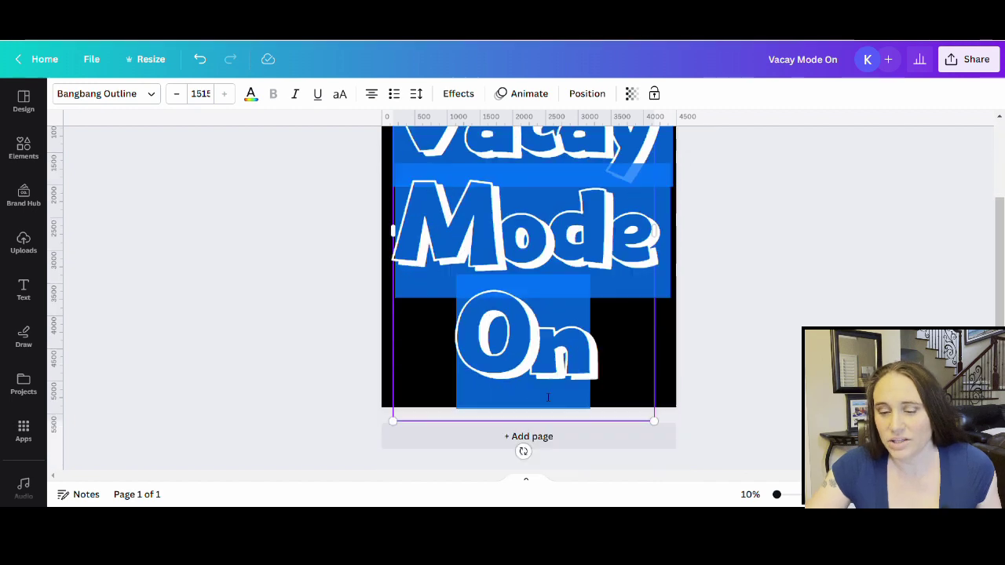
{"action": "left_click", "coordinate": [778, 309]}
{"action": "scroll", "coordinate": [781, 308], "scroll_direction": "up", "scroll_amount": 1}
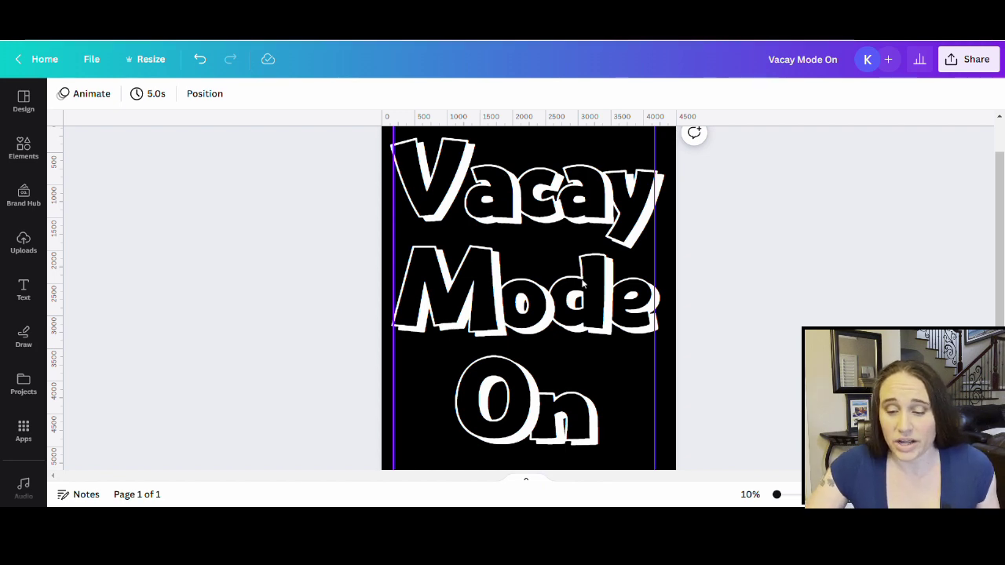
Recolour the "Vacay Mode On" text from the default solid colours with the medium violet-blue between light blue and dark blue.
{"action": "left_click", "coordinate": [553, 255]}
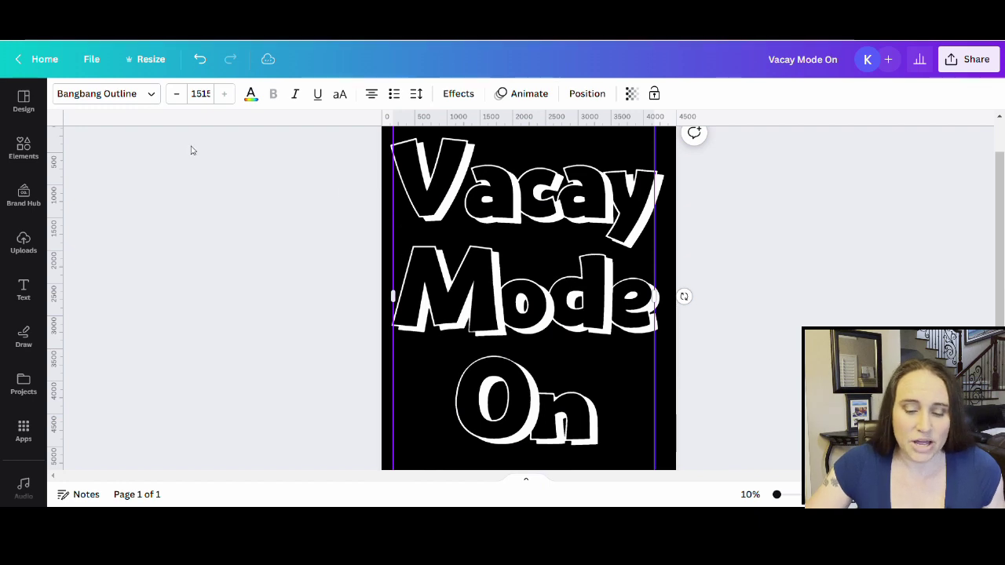
{"action": "left_click", "coordinate": [251, 94]}
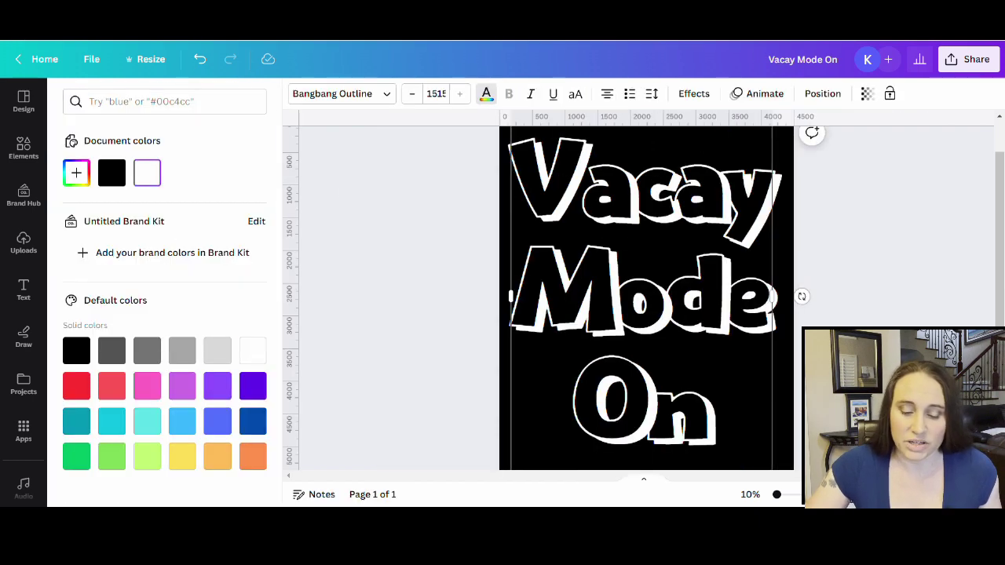
{"action": "left_click", "coordinate": [217, 421]}
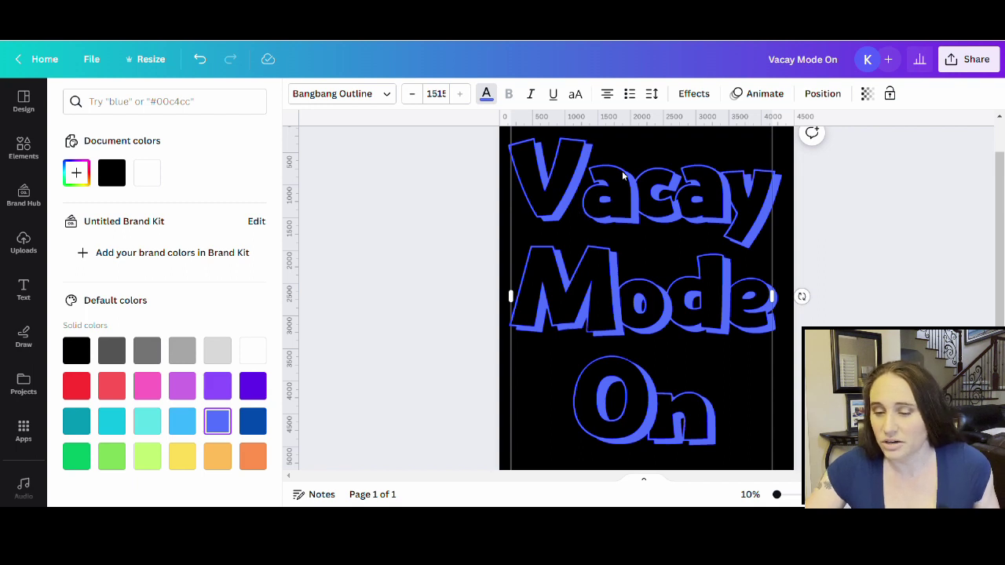
{"action": "left_click", "coordinate": [377, 260]}
{"action": "left_click", "coordinate": [509, 130]}
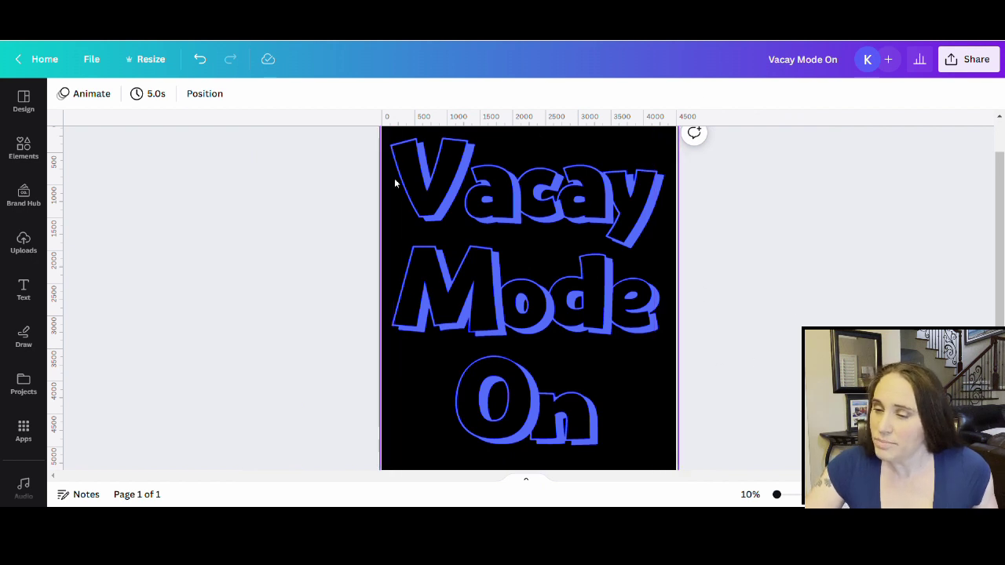
Download the design as a PNG at size 1 (4,500 × 5,400 px) without a transparent background.
{"action": "left_click", "coordinate": [965, 70]}
{"action": "left_click", "coordinate": [798, 397]}
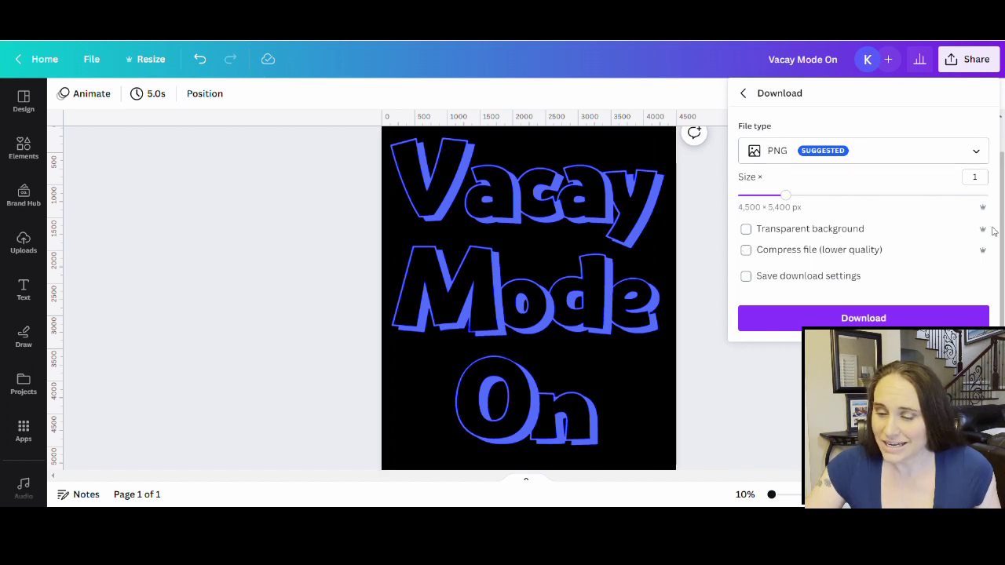
{"action": "left_click", "coordinate": [901, 319]}
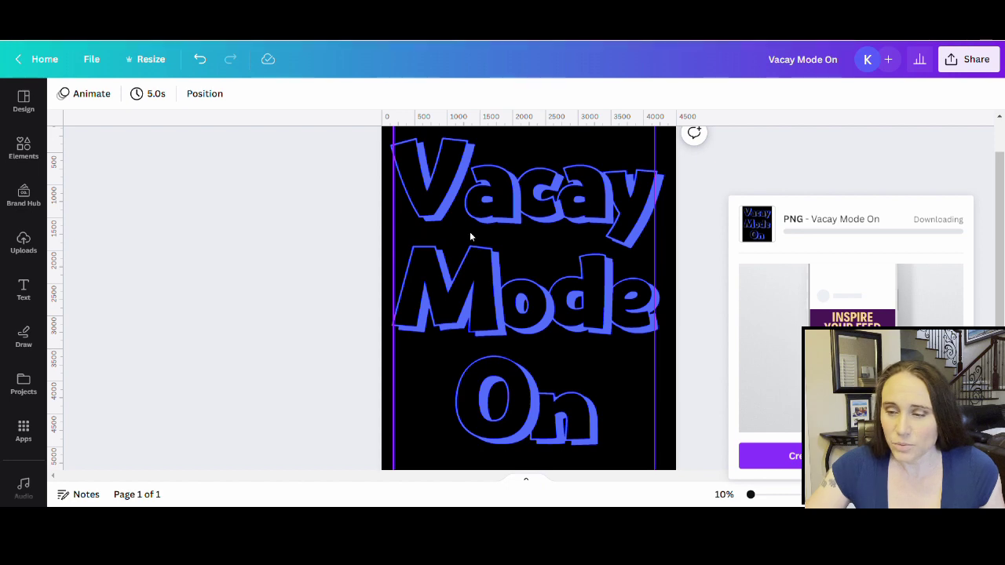
{"action": "left_click", "coordinate": [273, 318]}
Add a second page and place the uploaded blue "Vacay Mode On" image on it.
{"action": "scroll", "coordinate": [271, 294], "scroll_direction": "down", "scroll_amount": 3}
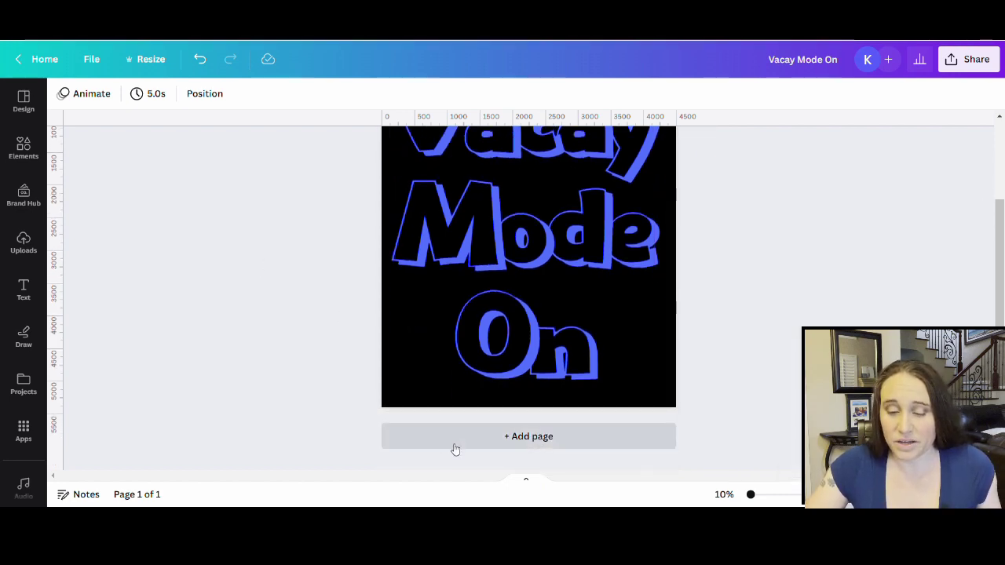
{"action": "left_click", "coordinate": [455, 444]}
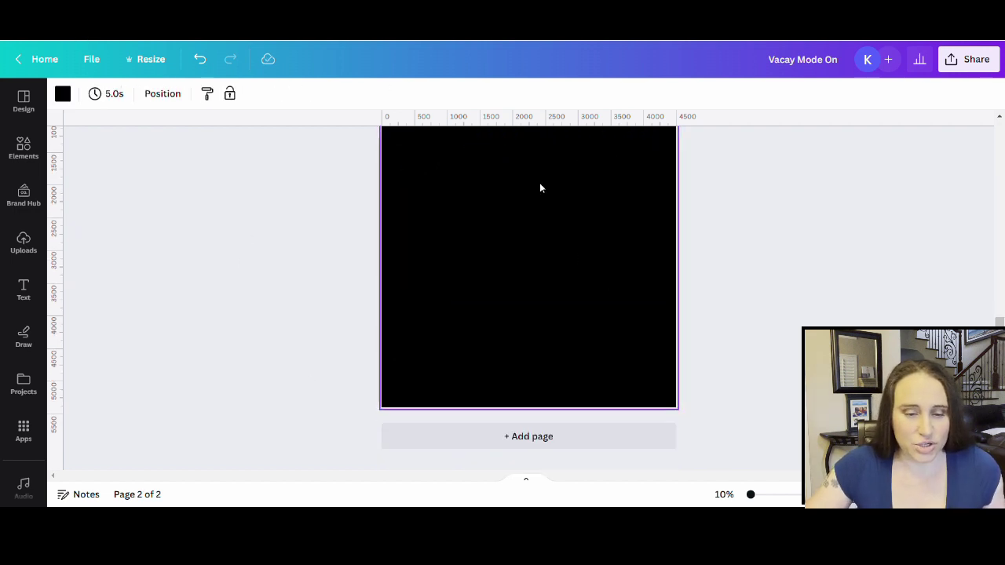
{"action": "scroll", "coordinate": [539, 188], "scroll_direction": "up", "scroll_amount": 2}
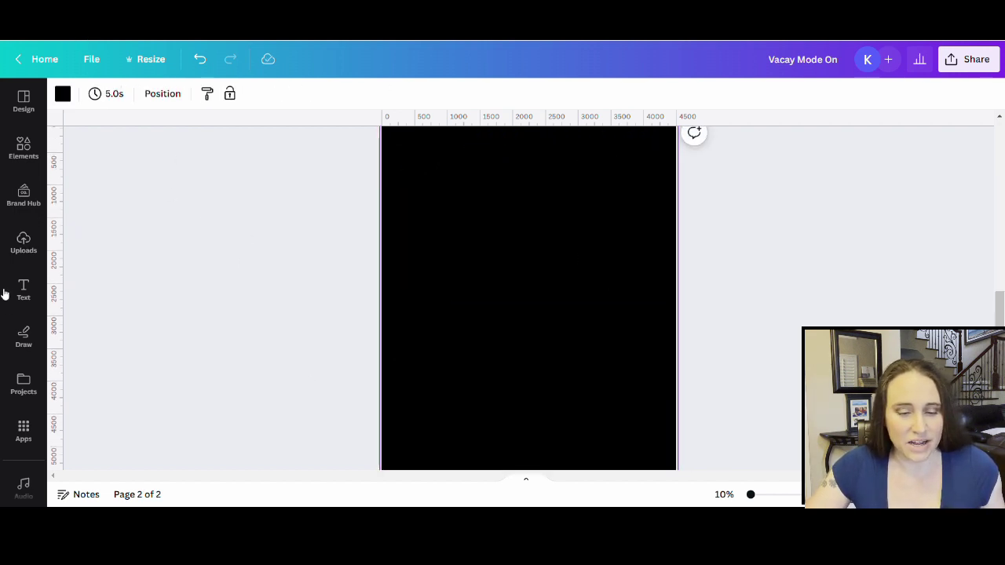
{"action": "left_click", "coordinate": [25, 250]}
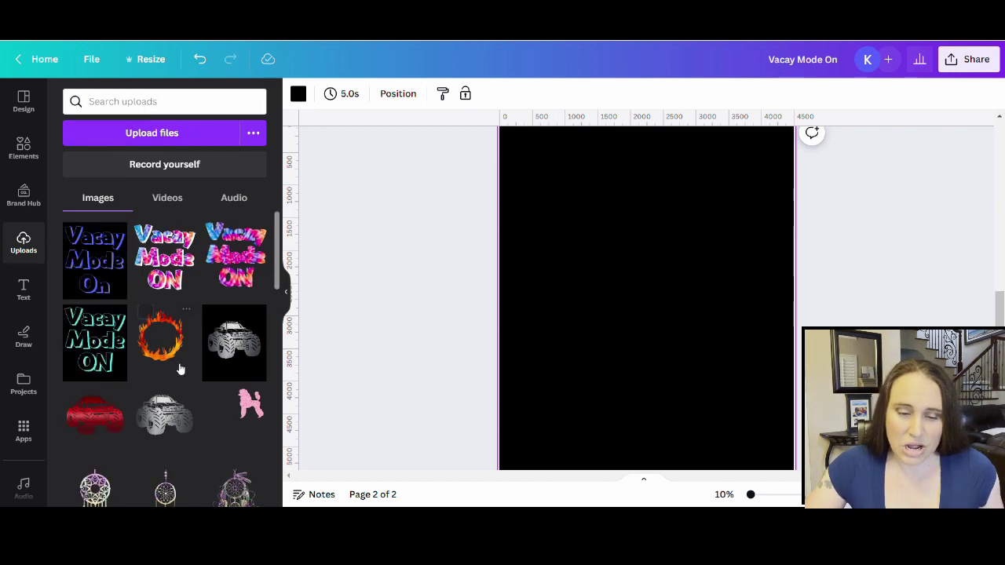
{"action": "left_click", "coordinate": [88, 266]}
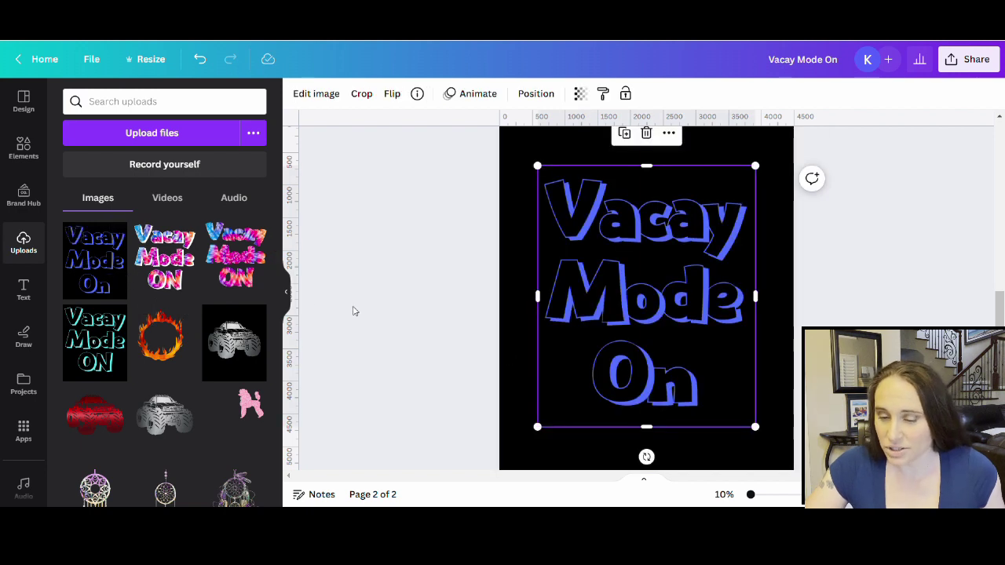
{"action": "left_click", "coordinate": [288, 292]}
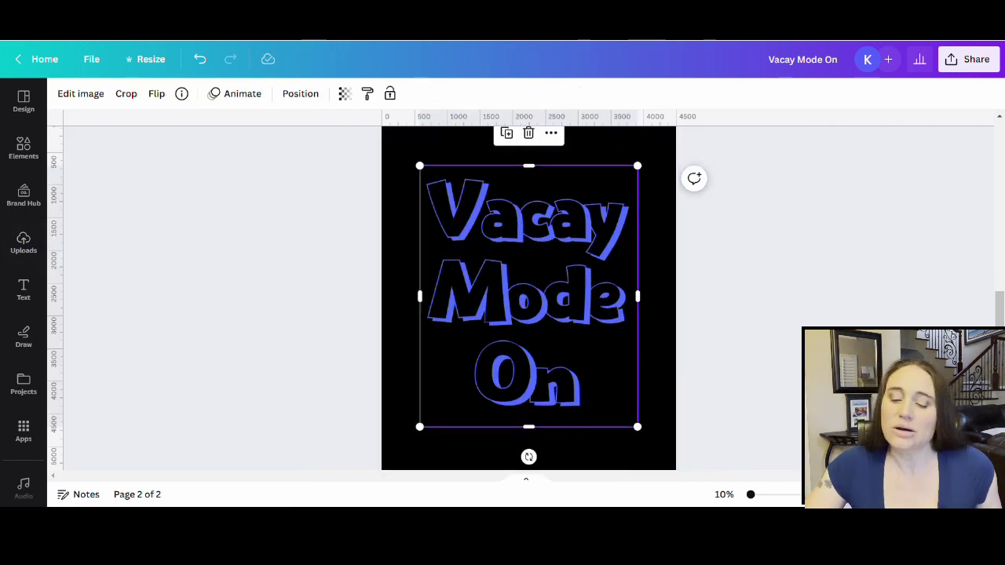
Change the page 2 background behind the "Vacay Mode On" image to the lighter medium gray from the default solid colours.
{"action": "left_click", "coordinate": [752, 316]}
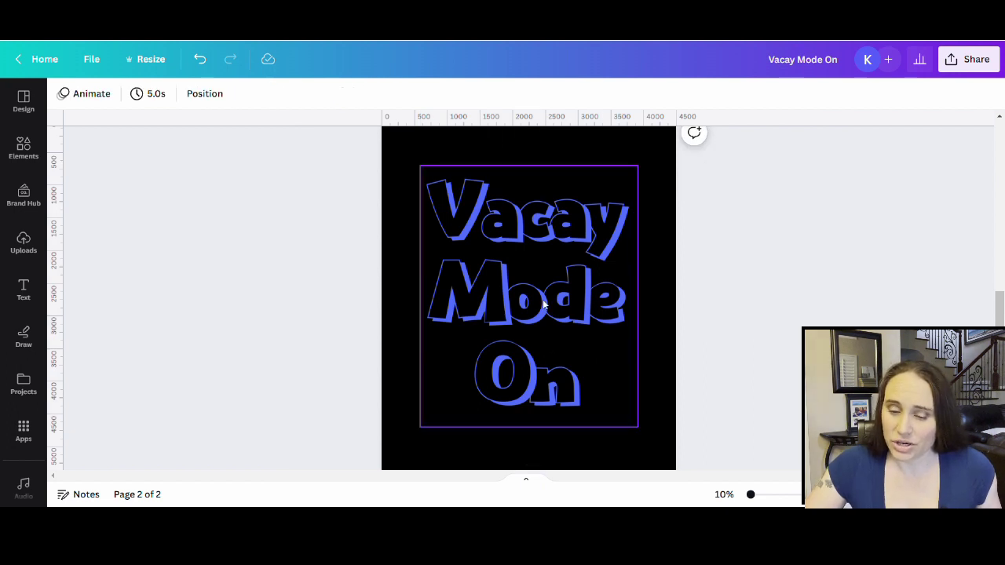
{"action": "scroll", "coordinate": [556, 250], "scroll_direction": "up", "scroll_amount": 2}
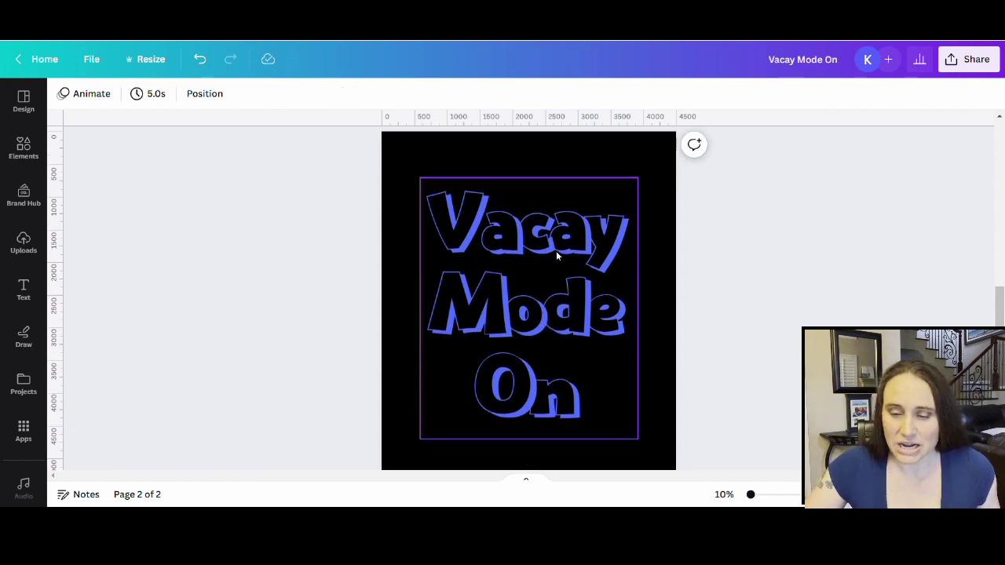
{"action": "left_click", "coordinate": [532, 210]}
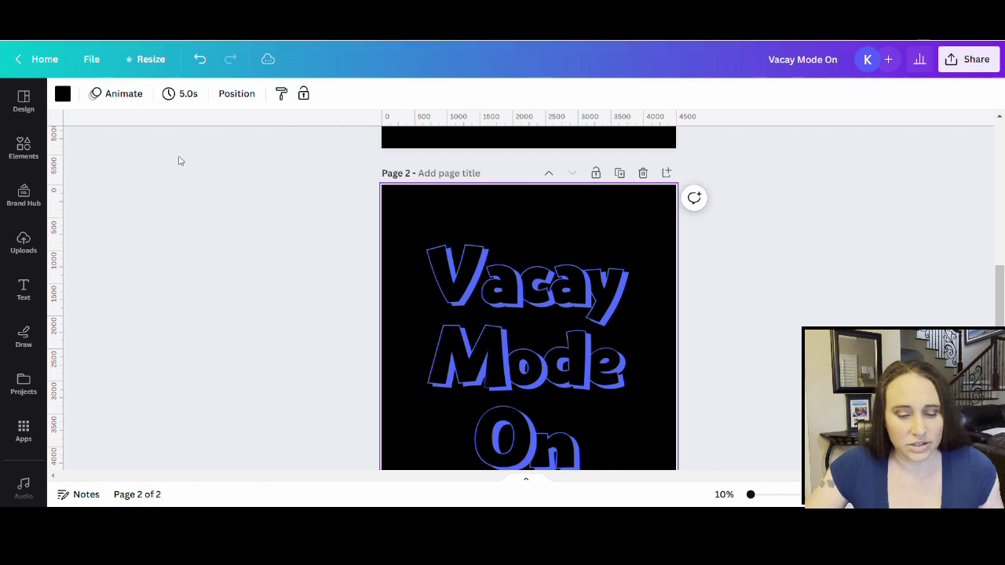
{"action": "left_click", "coordinate": [63, 95]}
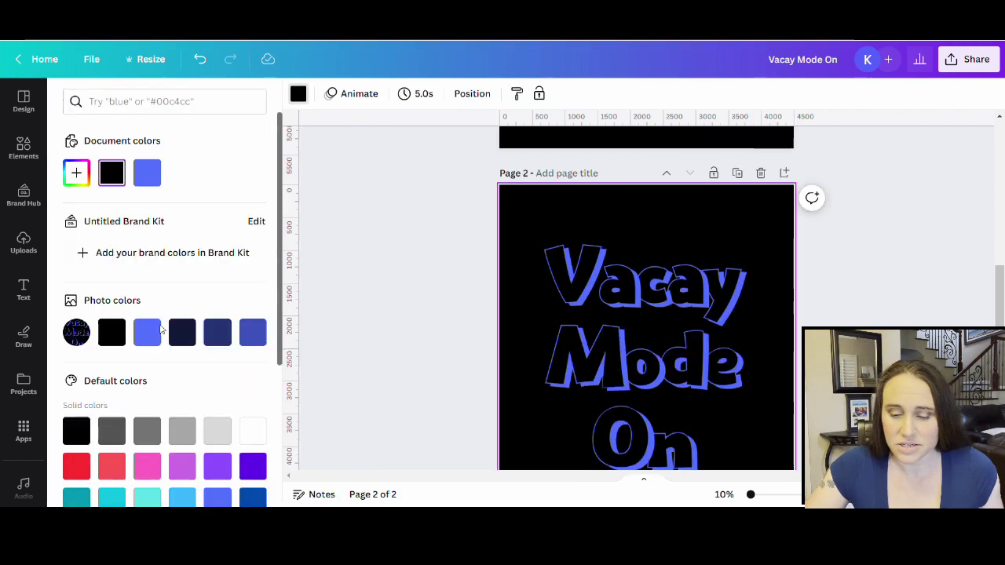
{"action": "left_click", "coordinate": [182, 431]}
{"action": "left_click", "coordinate": [398, 348]}
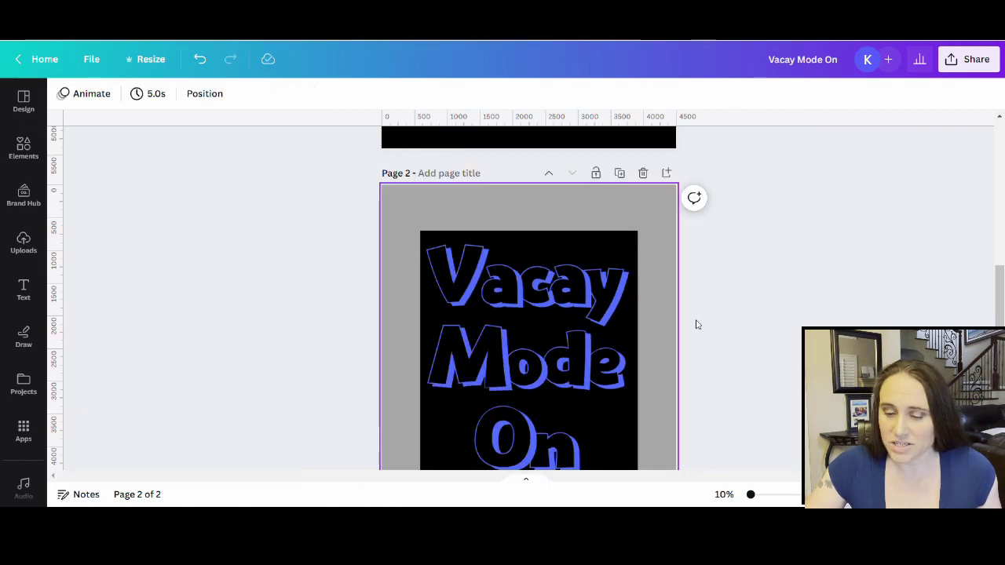
{"action": "scroll", "coordinate": [696, 326], "scroll_direction": "down", "scroll_amount": 2}
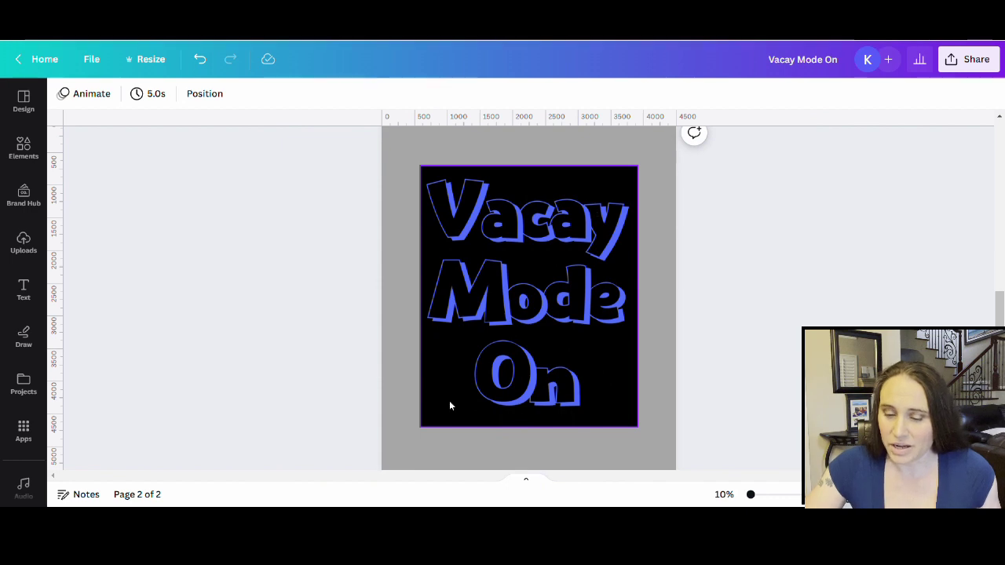
{"action": "scroll", "coordinate": [523, 327], "scroll_direction": "up", "scroll_amount": 5}
{"action": "scroll", "coordinate": [447, 217], "scroll_direction": "down", "scroll_amount": 5}
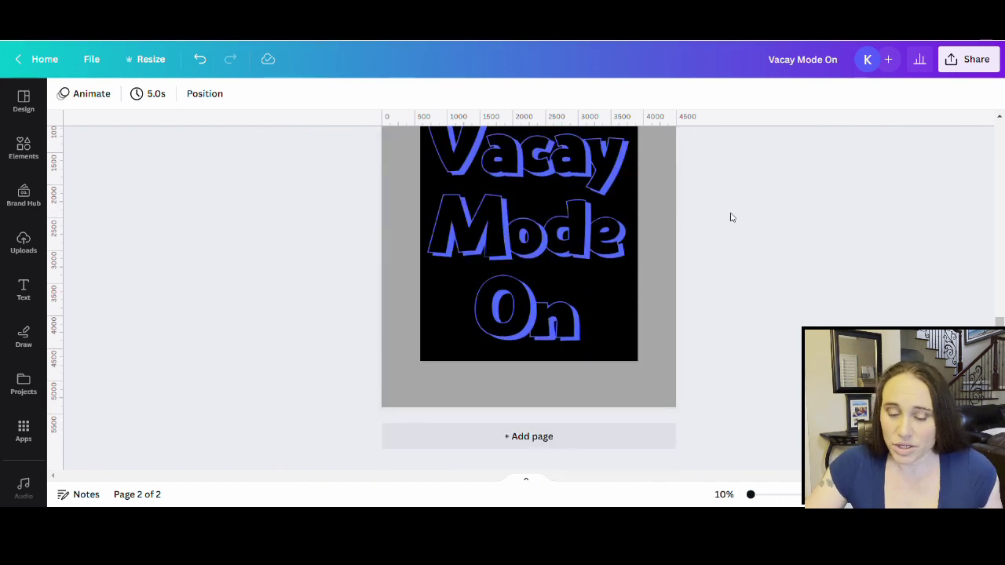
{"action": "scroll", "coordinate": [620, 284], "scroll_direction": "up", "scroll_amount": 2}
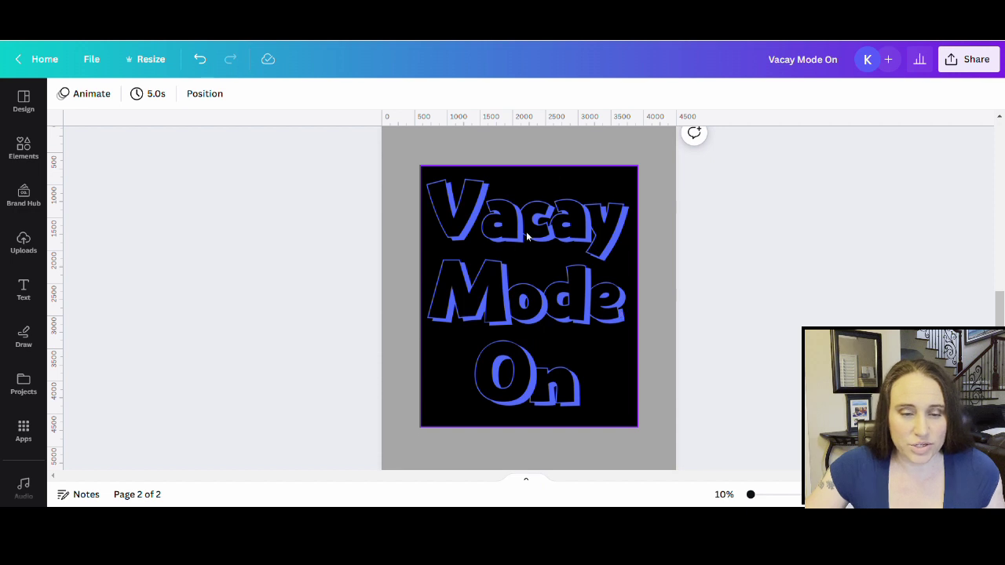
Remove the black background from the "Vacay Mode On" image on page 2 with the Background Remover.
{"action": "left_click", "coordinate": [554, 259]}
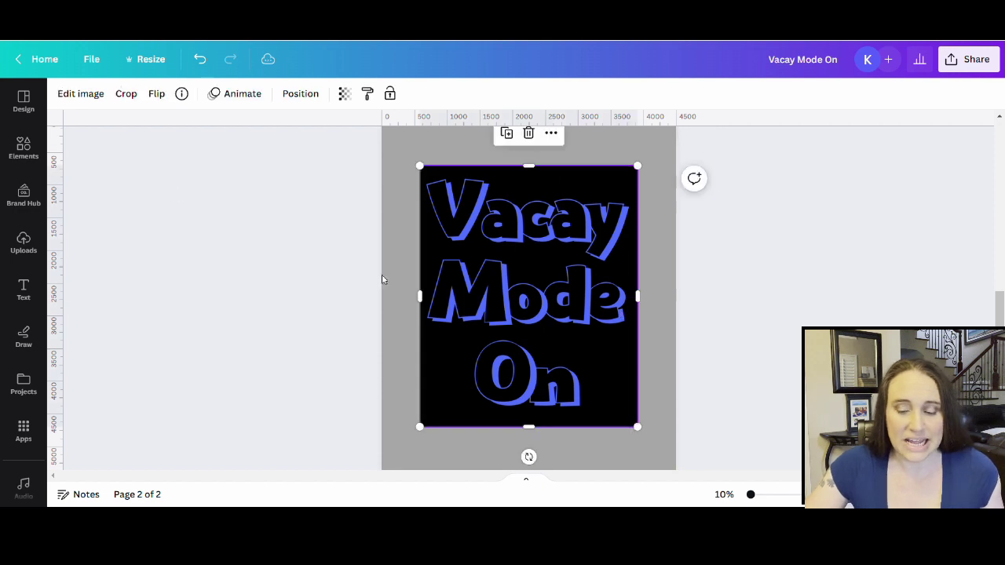
{"action": "left_click", "coordinate": [82, 96]}
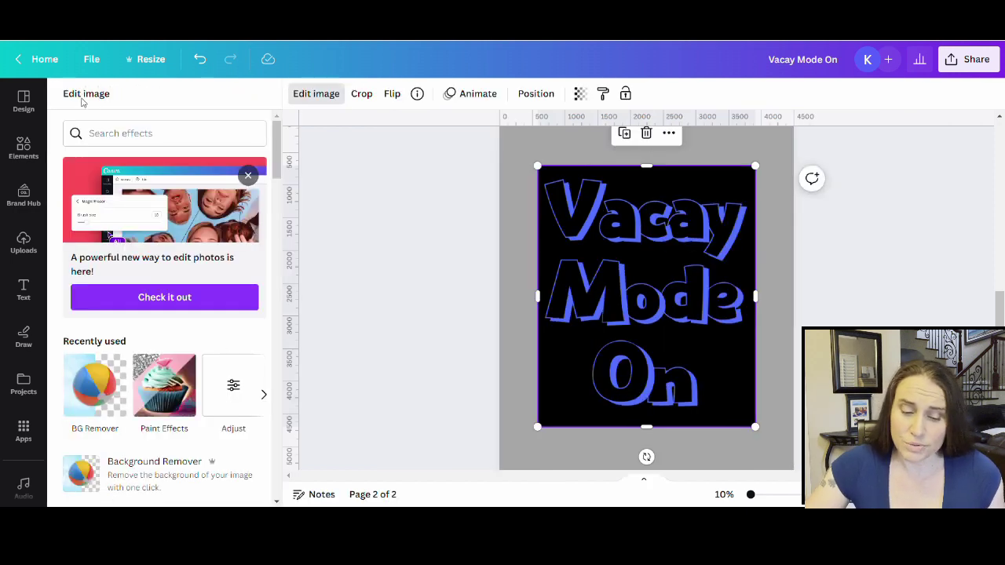
{"action": "left_click", "coordinate": [96, 391]}
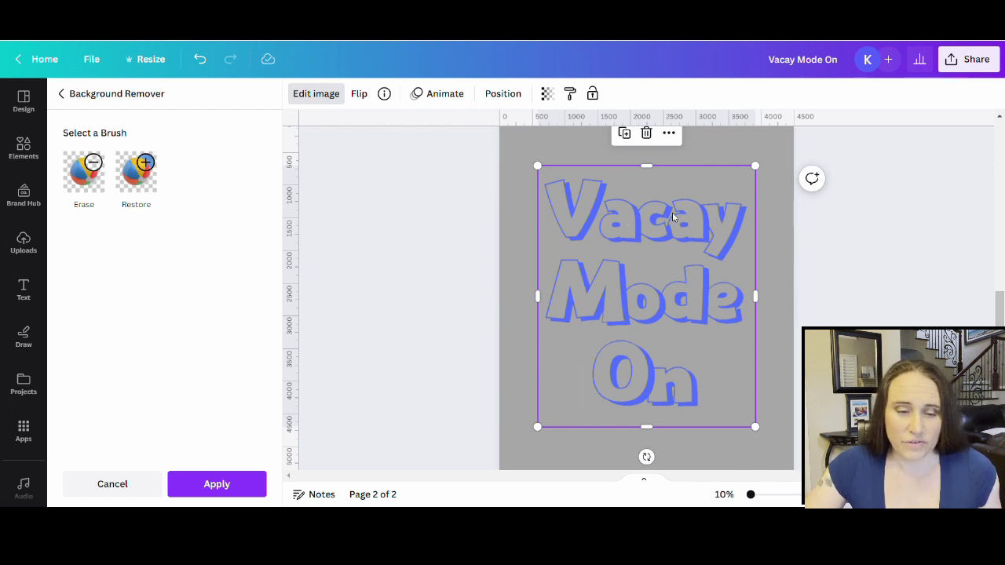
Restore the black fill inside the "Vacay" letters with a size 25 brush, trying a size 8 Erase brush at the V's upper edge.
{"action": "left_click", "coordinate": [155, 168]}
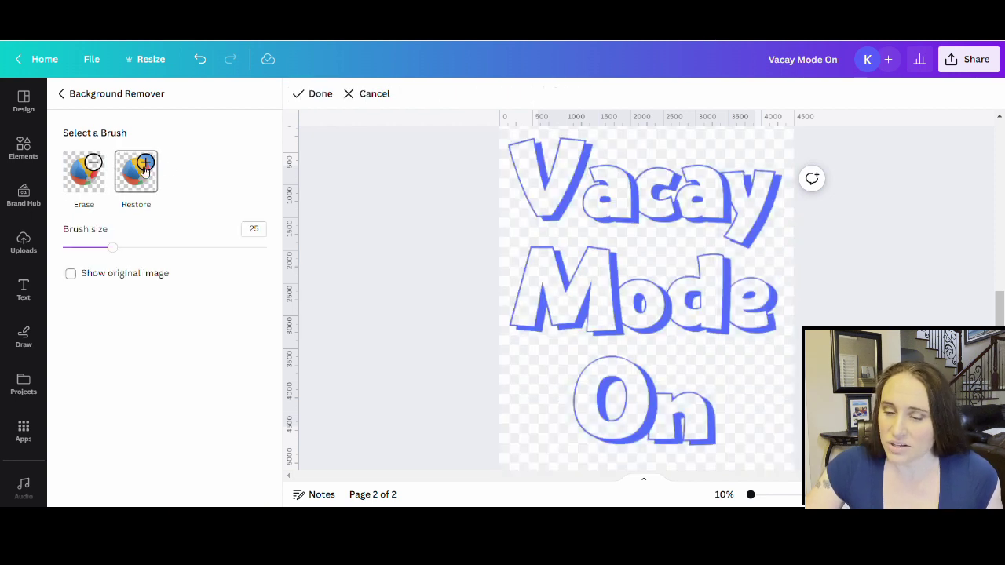
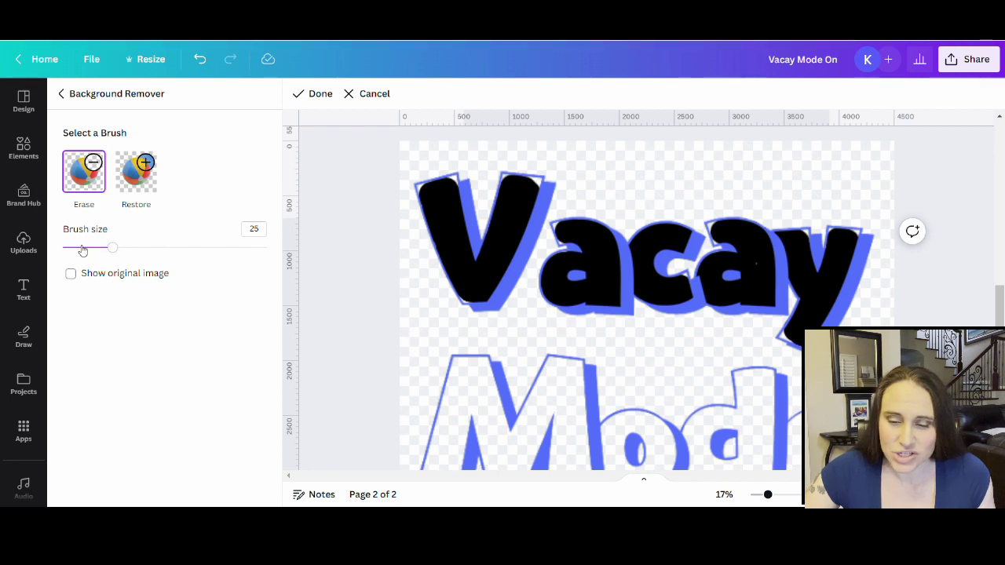
{"action": "left_click_drag", "start_coordinate": [82, 250], "coordinate": [73, 248]}
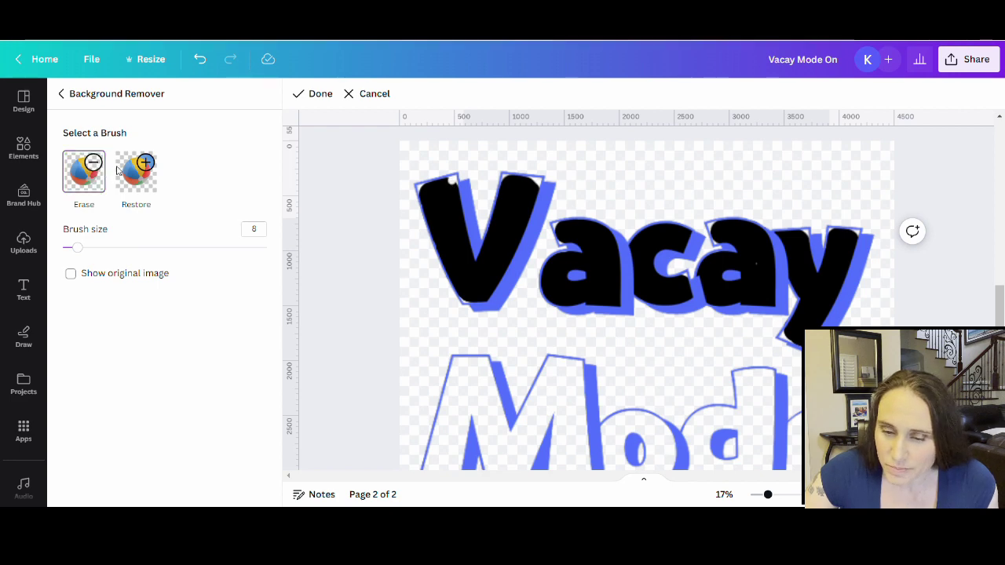
{"action": "left_click", "coordinate": [140, 168]}
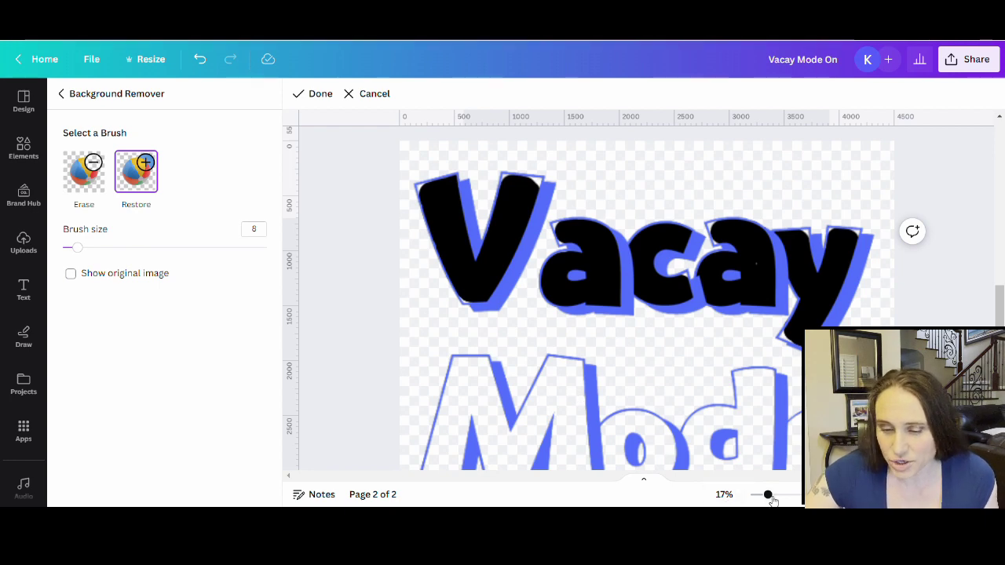
Restore black along the V's right arm and erase the spill above it at brush size 25, then set the Erase brush to 8.
{"action": "left_click_drag", "start_coordinate": [768, 496], "coordinate": [777, 495]}
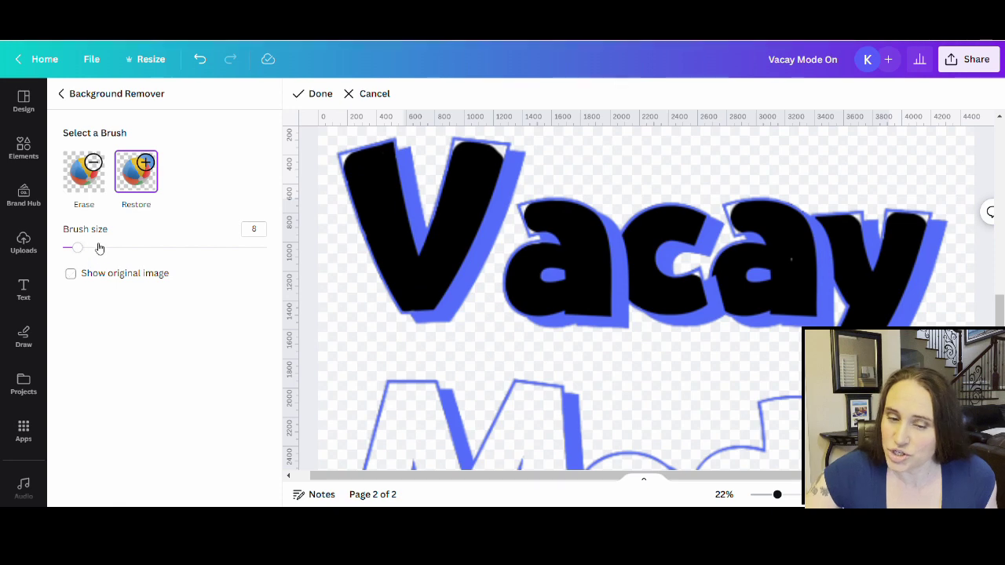
{"action": "left_click_drag", "start_coordinate": [76, 248], "coordinate": [114, 250]}
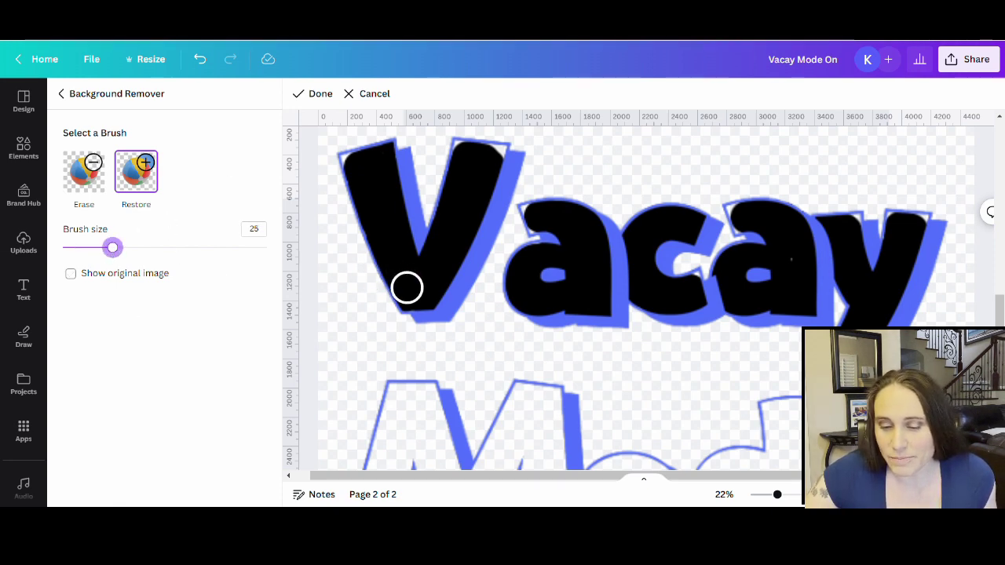
{"action": "mouse_move", "coordinate": [428, 299]}
{"action": "left_mouse_down"}
{"action": "mouse_move", "coordinate": [472, 226]}
{"action": "mouse_move", "coordinate": [438, 255]}
{"action": "mouse_move", "coordinate": [412, 236]}
{"action": "mouse_move", "coordinate": [468, 227]}
{"action": "mouse_move", "coordinate": [493, 210]}
{"action": "mouse_move", "coordinate": [476, 168]}
{"action": "mouse_move", "coordinate": [489, 139]}
{"action": "left_mouse_up"}
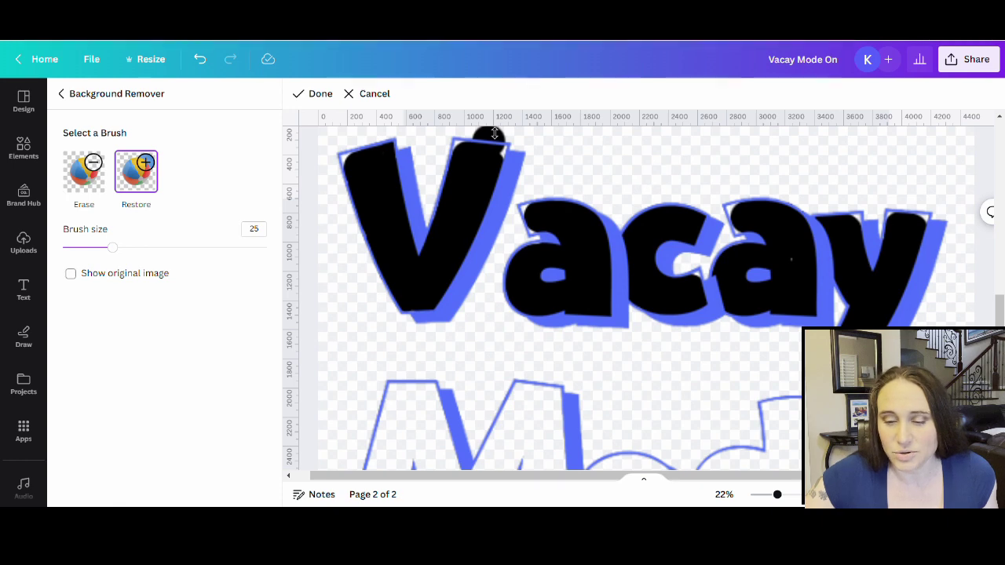
{"action": "scroll", "coordinate": [519, 181], "scroll_direction": "up", "scroll_amount": 2}
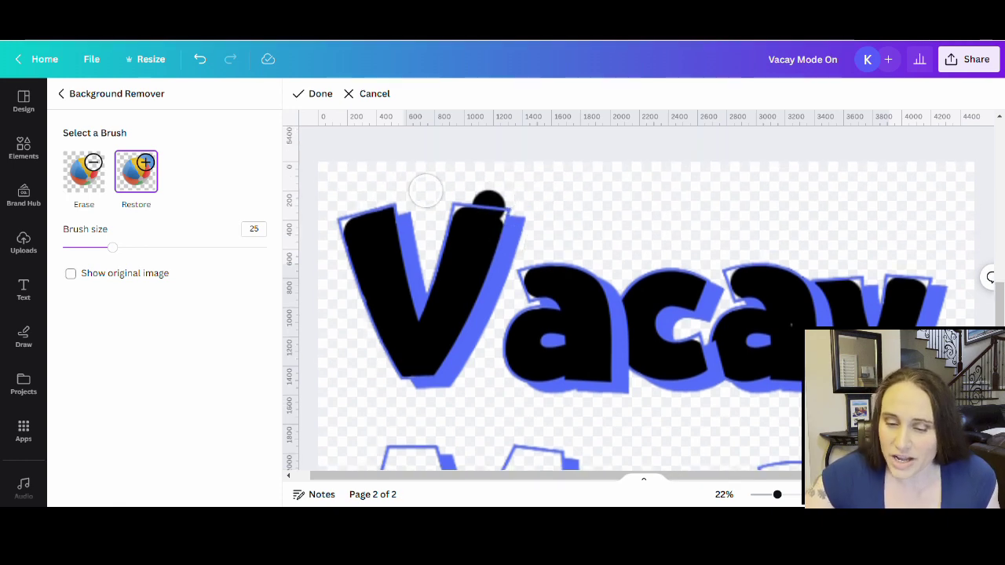
{"action": "left_click", "coordinate": [82, 179]}
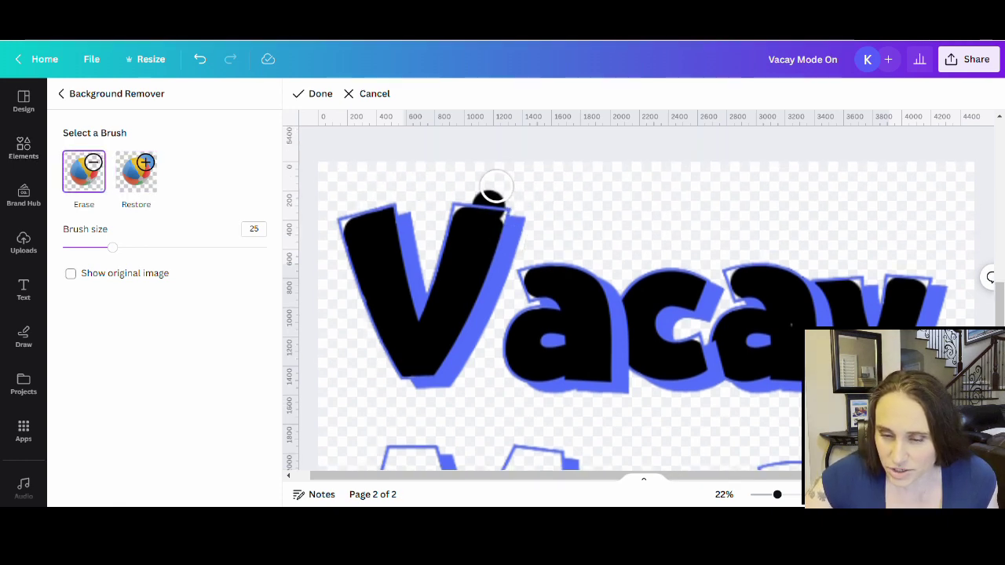
{"action": "left_click_drag", "start_coordinate": [494, 180], "coordinate": [480, 191]}
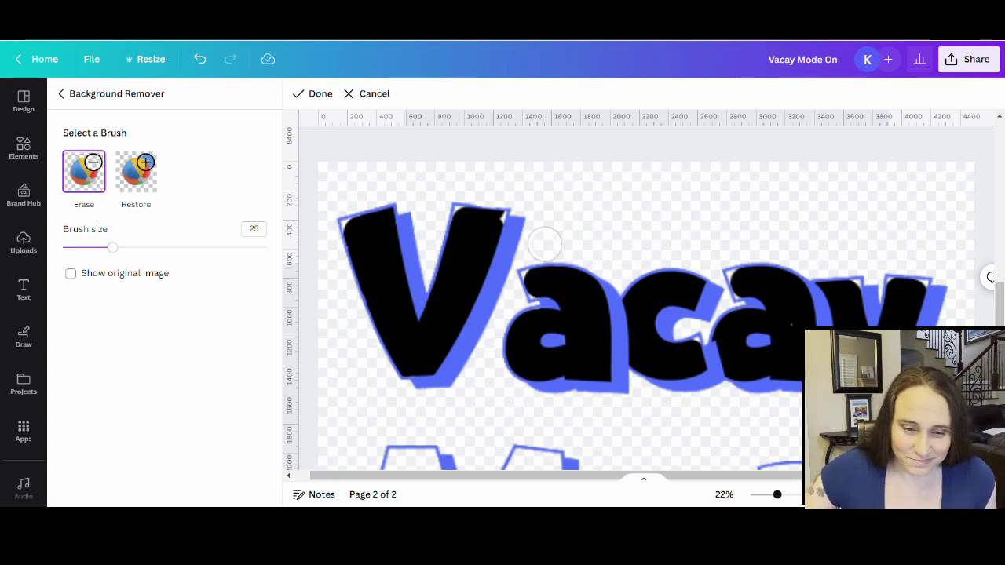
{"action": "left_click", "coordinate": [76, 247]}
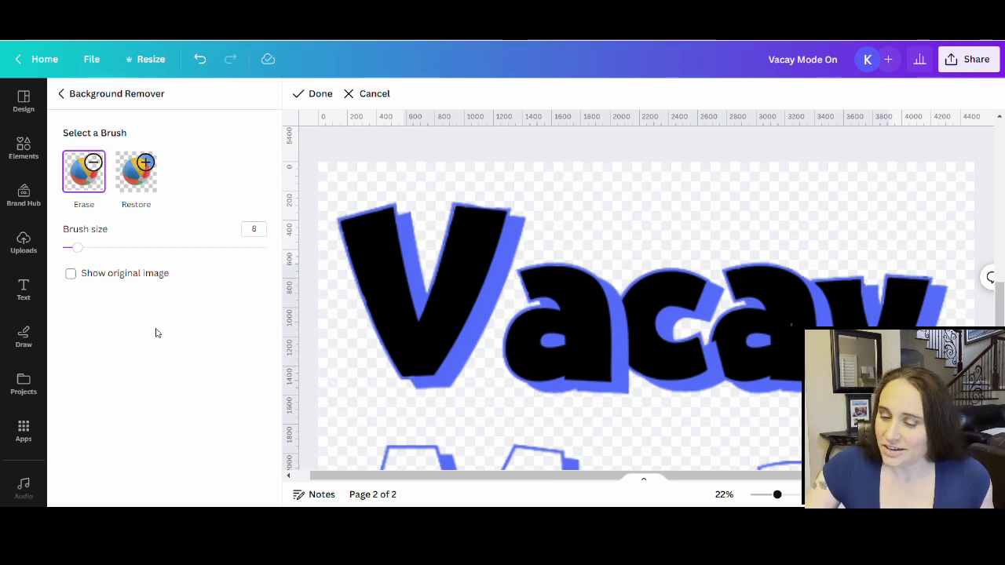
Restore the black fill inside the letters of "Mode" and erase the black in the holes of the "o" and "d" with a size 7 brush.
{"action": "scroll", "coordinate": [832, 254], "scroll_direction": "down", "scroll_amount": 6}
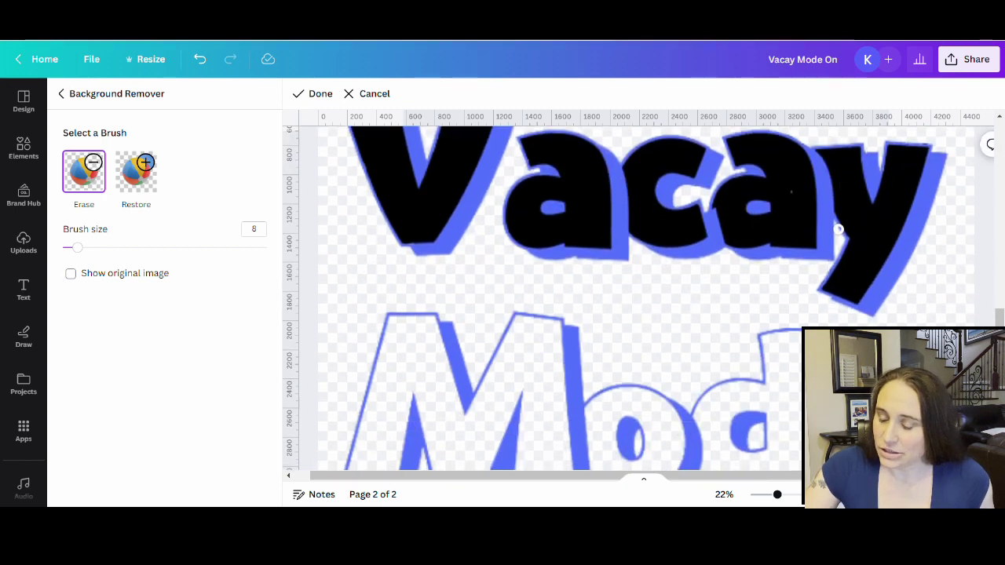
{"action": "scroll", "coordinate": [839, 229], "scroll_direction": "up", "scroll_amount": 1}
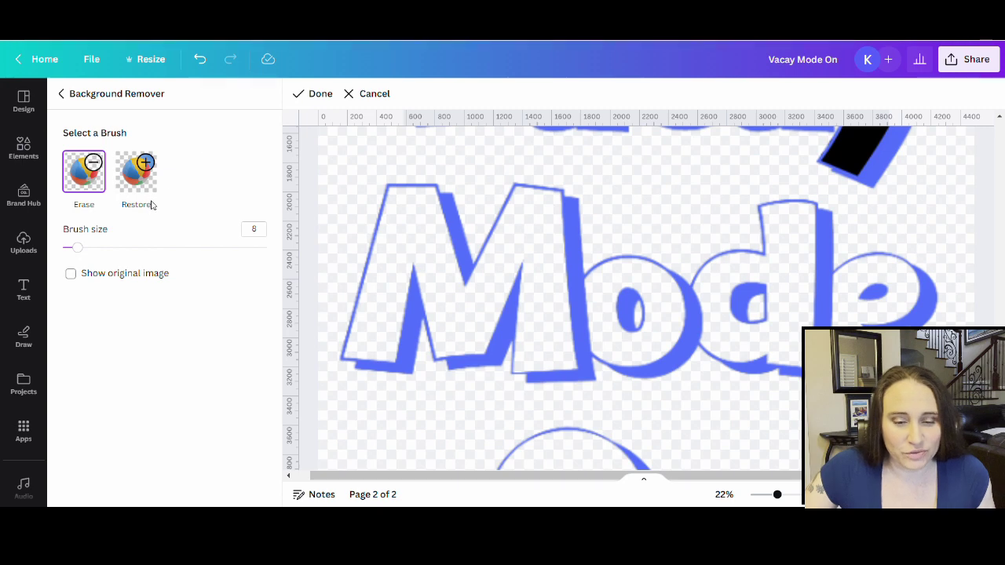
{"action": "left_click", "coordinate": [135, 172]}
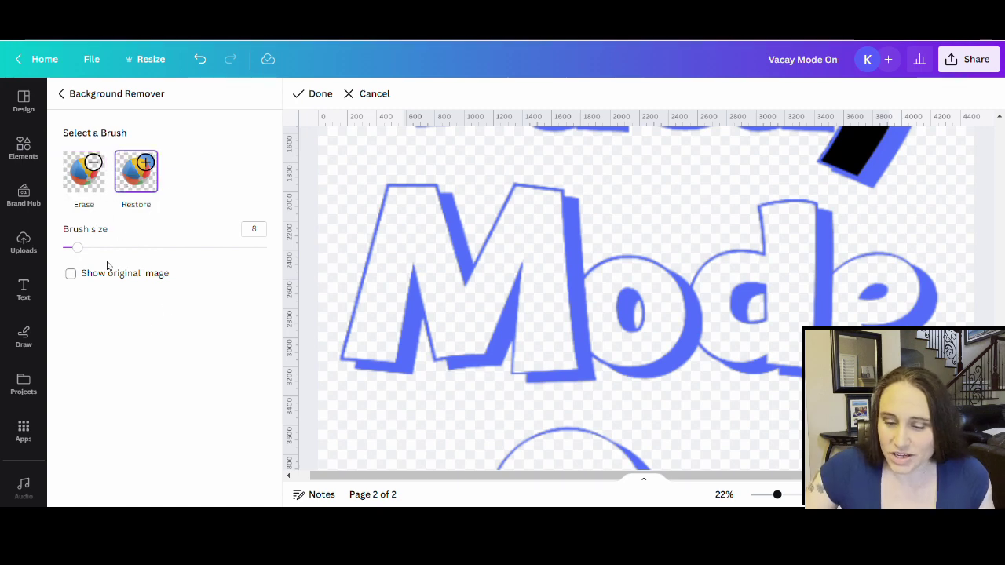
{"action": "left_click", "coordinate": [110, 248]}
{"action": "mouse_move", "coordinate": [469, 299]}
{"action": "left_mouse_down"}
{"action": "mouse_move", "coordinate": [476, 341]}
{"action": "mouse_move", "coordinate": [500, 290]}
{"action": "mouse_move", "coordinate": [527, 283]}
{"action": "mouse_move", "coordinate": [527, 317]}
{"action": "mouse_move", "coordinate": [538, 308]}
{"action": "left_mouse_up"}
{"action": "mouse_move", "coordinate": [461, 294]}
{"action": "left_mouse_down"}
{"action": "mouse_move", "coordinate": [431, 212]}
{"action": "mouse_move", "coordinate": [421, 283]}
{"action": "mouse_move", "coordinate": [390, 293]}
{"action": "mouse_move", "coordinate": [388, 346]}
{"action": "mouse_move", "coordinate": [371, 344]}
{"action": "mouse_move", "coordinate": [416, 217]}
{"action": "mouse_move", "coordinate": [461, 342]}
{"action": "mouse_move", "coordinate": [536, 223]}
{"action": "mouse_move", "coordinate": [542, 307]}
{"action": "mouse_move", "coordinate": [550, 342]}
{"action": "mouse_move", "coordinate": [566, 344]}
{"action": "mouse_move", "coordinate": [556, 230]}
{"action": "mouse_move", "coordinate": [542, 210]}
{"action": "mouse_move", "coordinate": [570, 306]}
{"action": "mouse_move", "coordinate": [559, 370]}
{"action": "mouse_move", "coordinate": [567, 356]}
{"action": "mouse_move", "coordinate": [558, 350]}
{"action": "mouse_move", "coordinate": [544, 359]}
{"action": "mouse_move", "coordinate": [533, 339]}
{"action": "mouse_move", "coordinate": [597, 335]}
{"action": "mouse_move", "coordinate": [612, 304]}
{"action": "mouse_move", "coordinate": [607, 311]}
{"action": "mouse_move", "coordinate": [629, 340]}
{"action": "mouse_move", "coordinate": [597, 323]}
{"action": "mouse_move", "coordinate": [608, 303]}
{"action": "mouse_move", "coordinate": [629, 341]}
{"action": "mouse_move", "coordinate": [647, 343]}
{"action": "mouse_move", "coordinate": [673, 317]}
{"action": "mouse_move", "coordinate": [666, 346]}
{"action": "mouse_move", "coordinate": [639, 354]}
{"action": "mouse_move", "coordinate": [590, 339]}
{"action": "mouse_move", "coordinate": [577, 290]}
{"action": "mouse_move", "coordinate": [618, 275]}
{"action": "mouse_move", "coordinate": [649, 280]}
{"action": "mouse_move", "coordinate": [708, 344]}
{"action": "mouse_move", "coordinate": [703, 327]}
{"action": "mouse_move", "coordinate": [728, 344]}
{"action": "mouse_move", "coordinate": [790, 351]}
{"action": "mouse_move", "coordinate": [801, 228]}
{"action": "mouse_move", "coordinate": [786, 246]}
{"action": "mouse_move", "coordinate": [785, 330]}
{"action": "mouse_move", "coordinate": [794, 231]}
{"action": "mouse_move", "coordinate": [829, 293]}
{"action": "mouse_move", "coordinate": [709, 300]}
{"action": "mouse_move", "coordinate": [721, 323]}
{"action": "left_mouse_up"}
{"action": "mouse_move", "coordinate": [723, 327]}
{"action": "left_mouse_down"}
{"action": "mouse_move", "coordinate": [749, 339]}
{"action": "mouse_move", "coordinate": [775, 332]}
{"action": "left_mouse_up"}
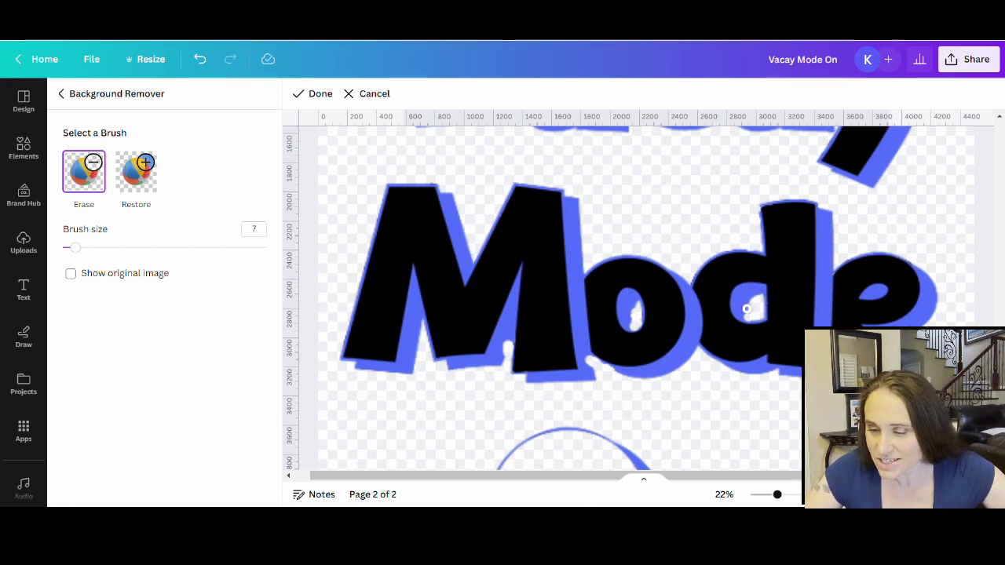
{"action": "mouse_move", "coordinate": [747, 310]}
{"action": "left_mouse_down"}
{"action": "mouse_move", "coordinate": [752, 295]}
{"action": "mouse_move", "coordinate": [747, 305]}
{"action": "left_mouse_up"}
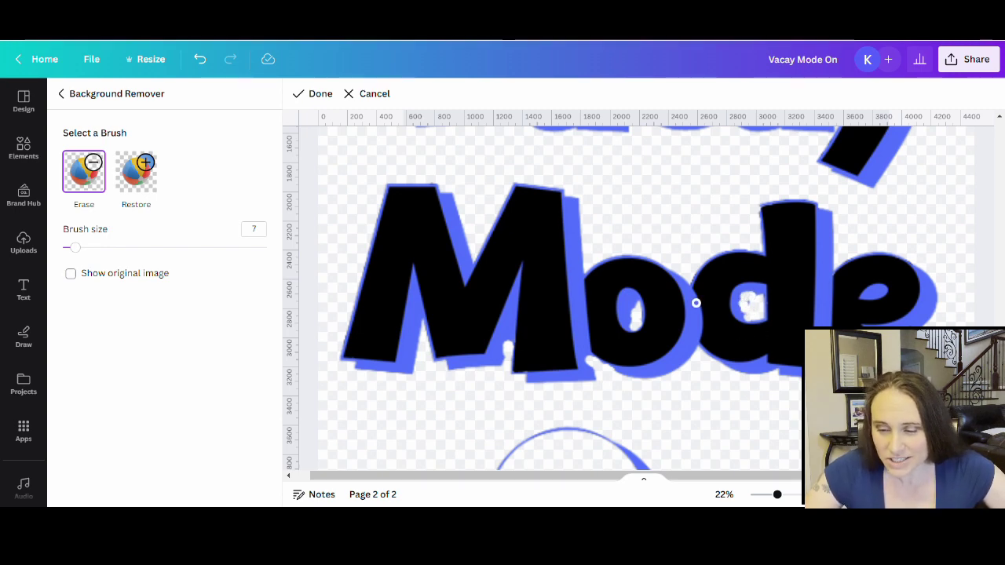
{"action": "mouse_move", "coordinate": [635, 325]}
{"action": "left_mouse_down"}
{"action": "mouse_move", "coordinate": [624, 305]}
{"action": "mouse_move", "coordinate": [628, 313]}
{"action": "left_mouse_up"}
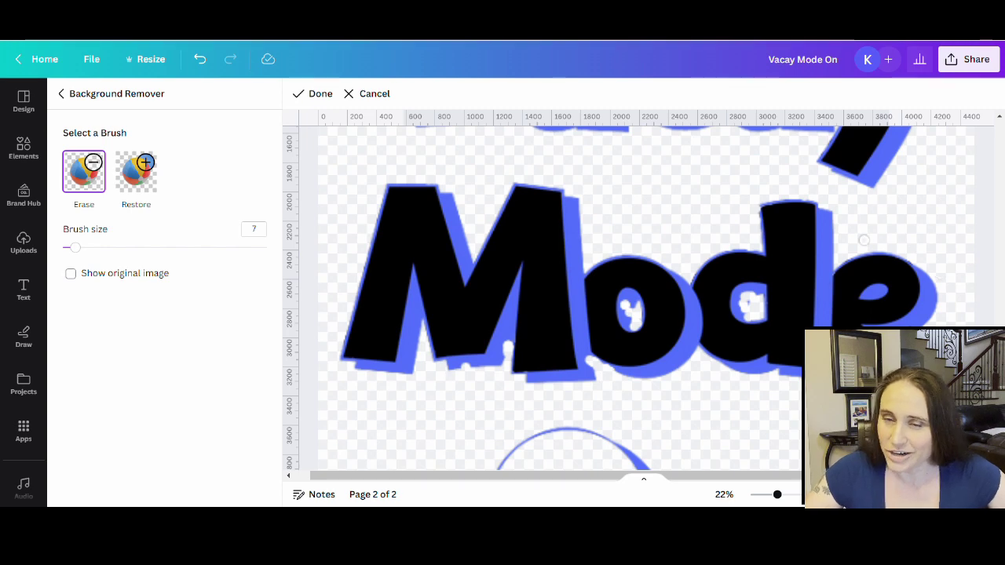
Finish the black fill in the letters of "On" and apply the Background Remover brush edits to the image.
{"action": "scroll", "coordinate": [682, 197], "scroll_direction": "down", "scroll_amount": 4}
{"action": "left_click_drag", "start_coordinate": [780, 494], "coordinate": [751, 495]}
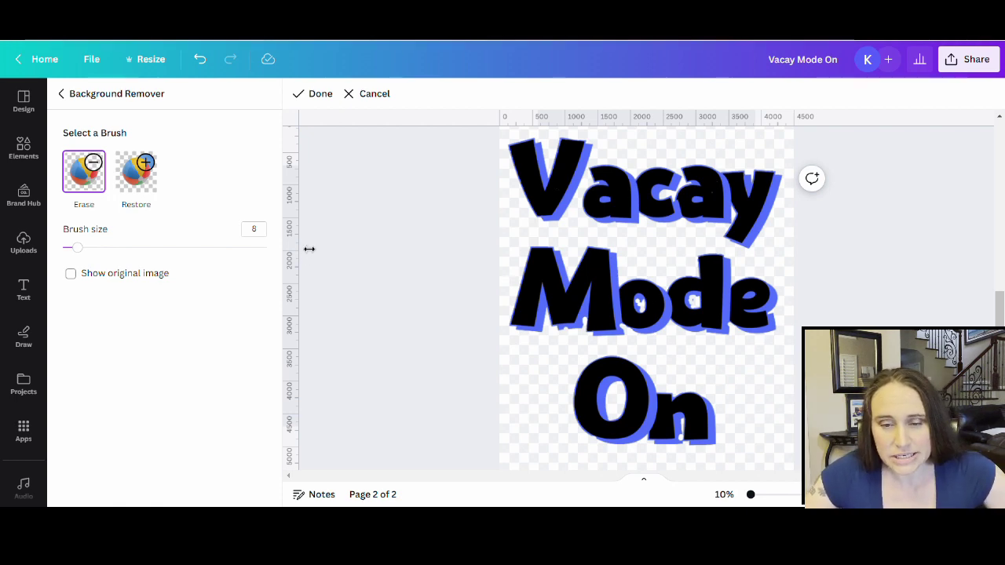
{"action": "left_click", "coordinate": [318, 95]}
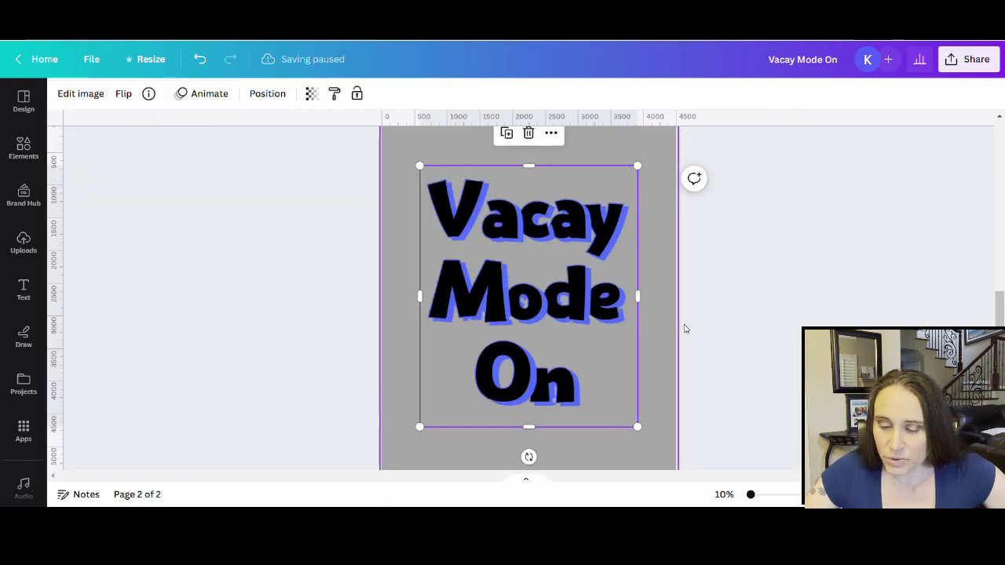
{"action": "left_click", "coordinate": [684, 329]}
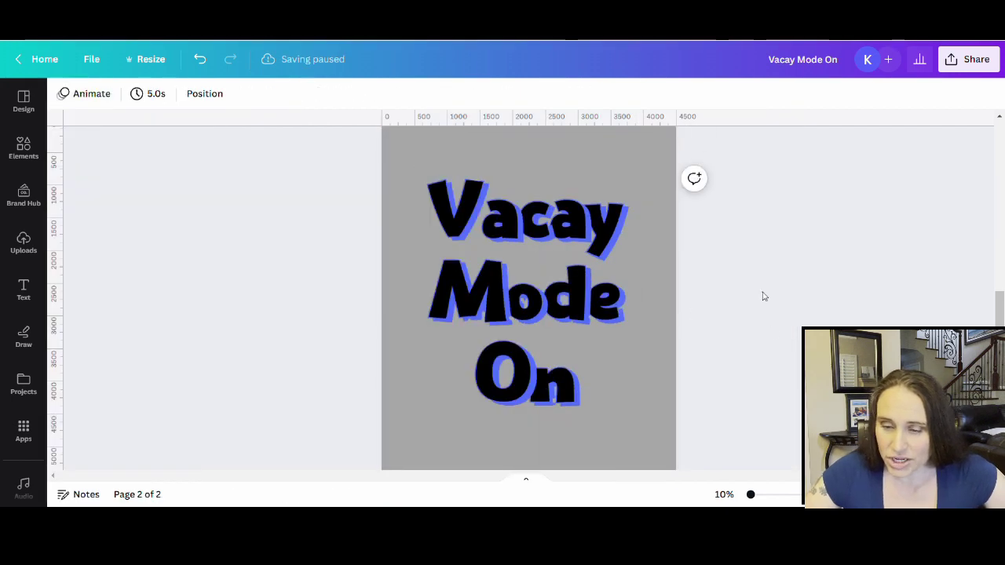
Compare the original outline design on page 1 with the black-filled cutout on page 2.
{"action": "scroll", "coordinate": [751, 355], "scroll_direction": "up", "scroll_amount": 5}
{"action": "scroll", "coordinate": [718, 358], "scroll_direction": "up", "scroll_amount": 3}
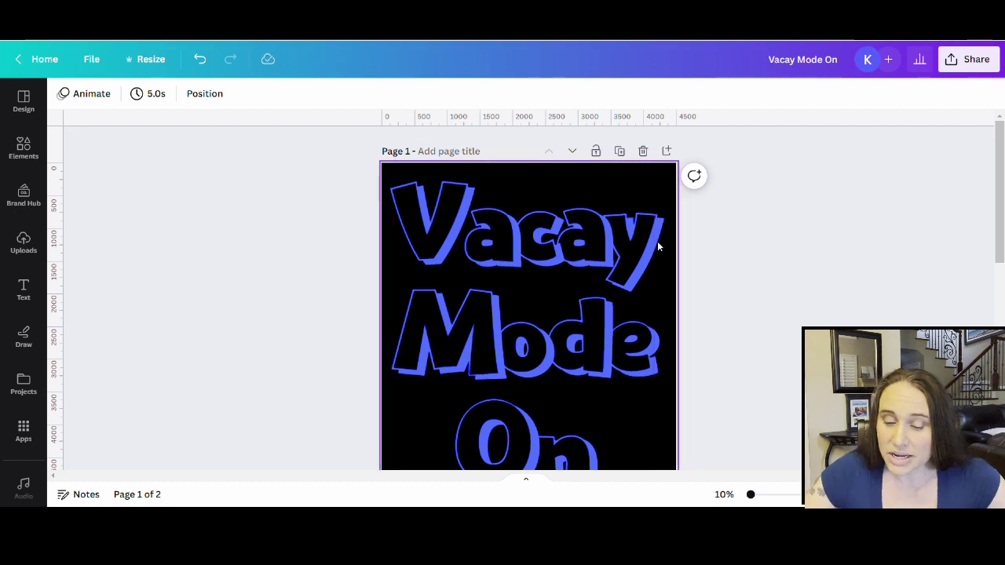
{"action": "scroll", "coordinate": [550, 275], "scroll_direction": "down", "scroll_amount": 5}
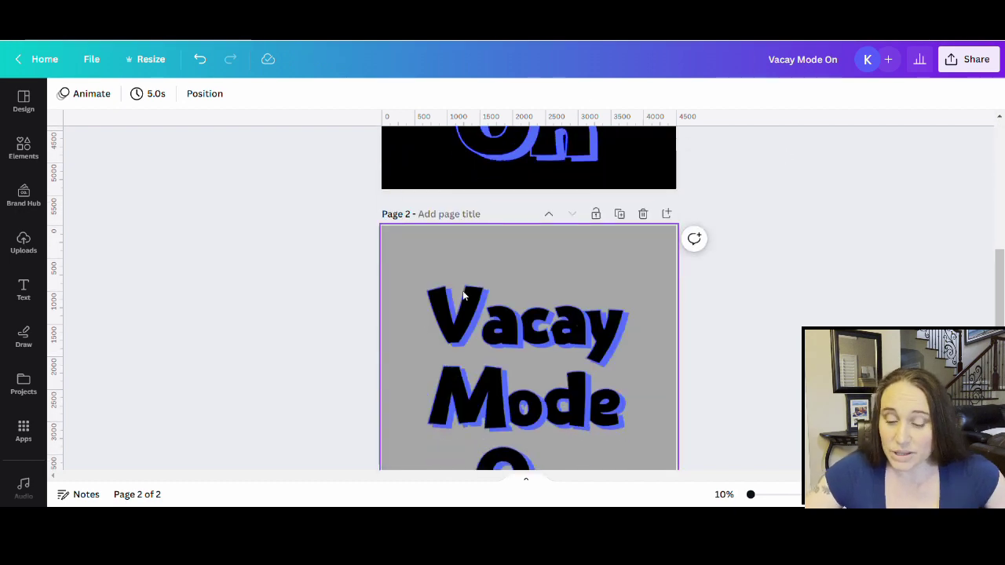
{"action": "scroll", "coordinate": [494, 314], "scroll_direction": "down", "scroll_amount": 1}
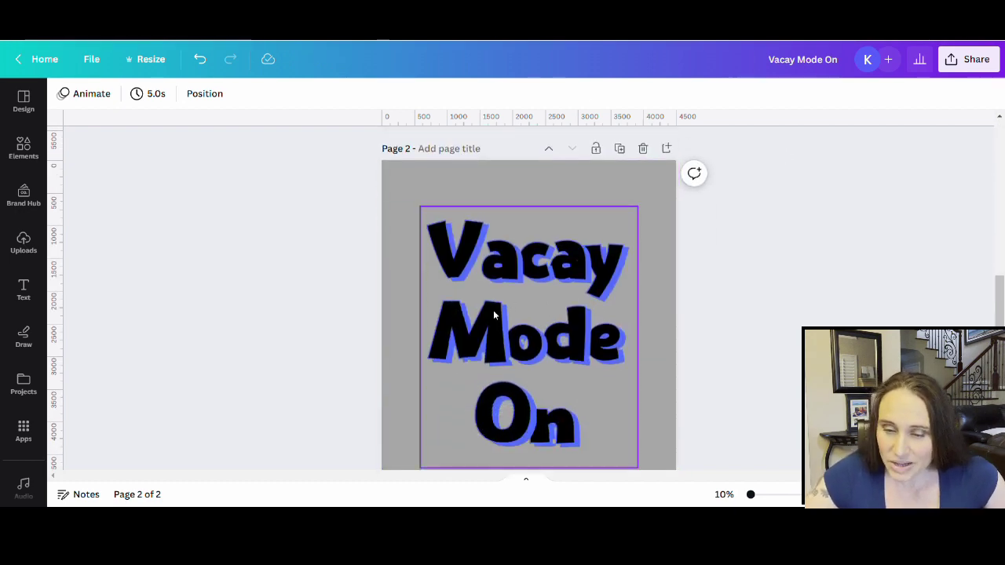
{"action": "scroll", "coordinate": [479, 377], "scroll_direction": "up", "scroll_amount": 1}
{"action": "scroll", "coordinate": [477, 401], "scroll_direction": "up", "scroll_amount": 1}
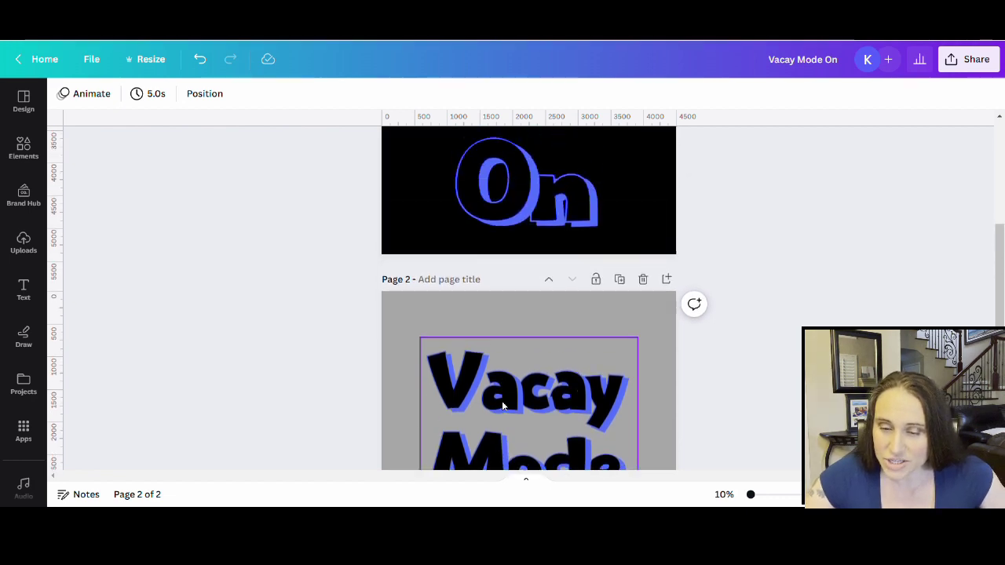
Move the black-filled cutout to page 2's upper-left corner and enlarge it to span the full page width.
{"action": "scroll", "coordinate": [548, 255], "scroll_direction": "up", "scroll_amount": 3}
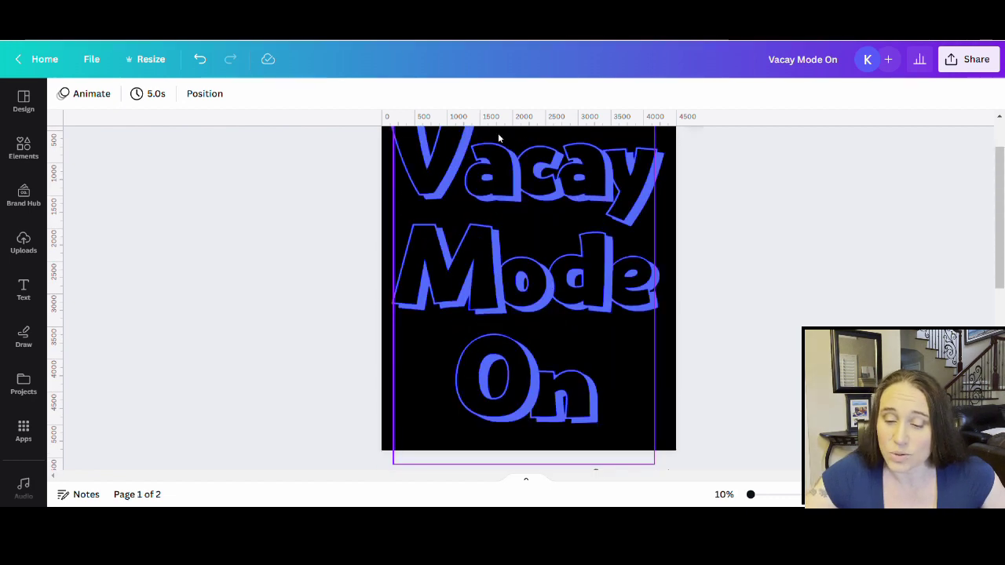
{"action": "scroll", "coordinate": [498, 142], "scroll_direction": "up", "scroll_amount": 1}
{"action": "scroll", "coordinate": [531, 238], "scroll_direction": "down", "scroll_amount": 5}
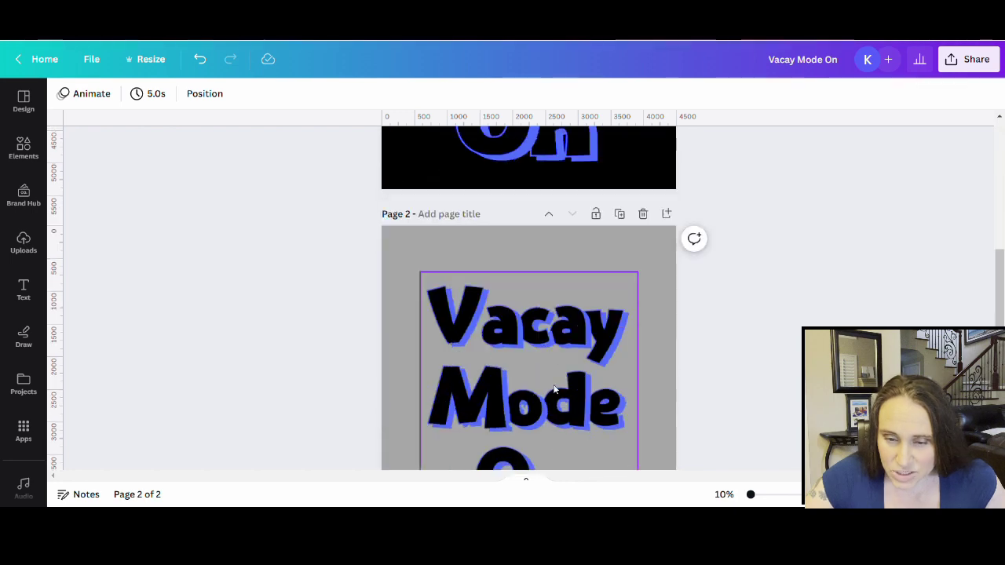
{"action": "left_click_drag", "start_coordinate": [548, 404], "coordinate": [504, 351]}
{"action": "scroll", "coordinate": [518, 339], "scroll_direction": "down", "scroll_amount": 2}
{"action": "scroll", "coordinate": [518, 338], "scroll_direction": "down", "scroll_amount": 1}
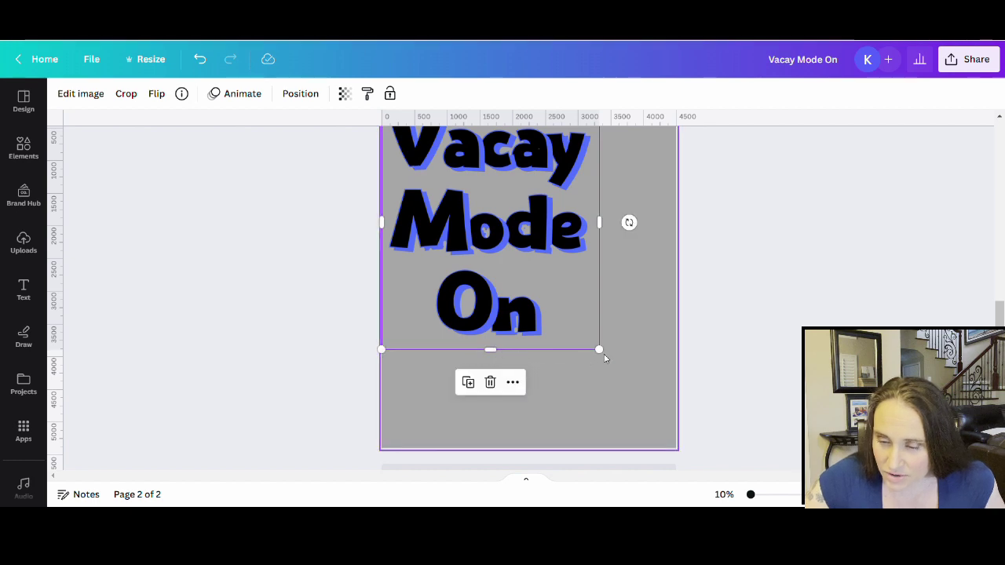
{"action": "left_click_drag", "start_coordinate": [605, 359], "coordinate": [668, 456]}
Compare the enlarged cutout with page 1 and rename the design as "Vacay Mode On frame".
{"action": "scroll", "coordinate": [765, 401], "scroll_direction": "up", "scroll_amount": 4}
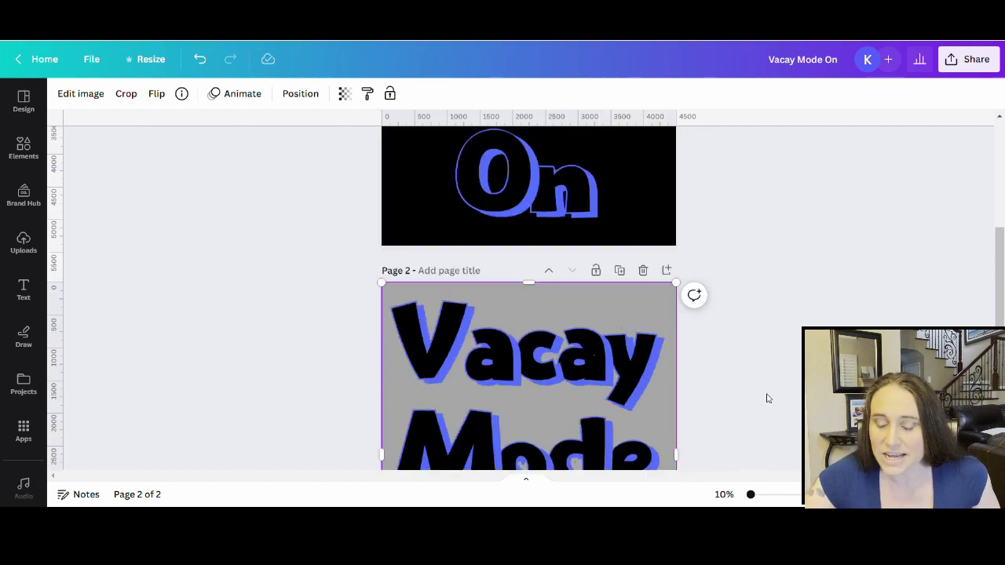
{"action": "scroll", "coordinate": [617, 275], "scroll_direction": "up", "scroll_amount": 5}
{"action": "scroll", "coordinate": [853, 264], "scroll_direction": "down", "scroll_amount": 5}
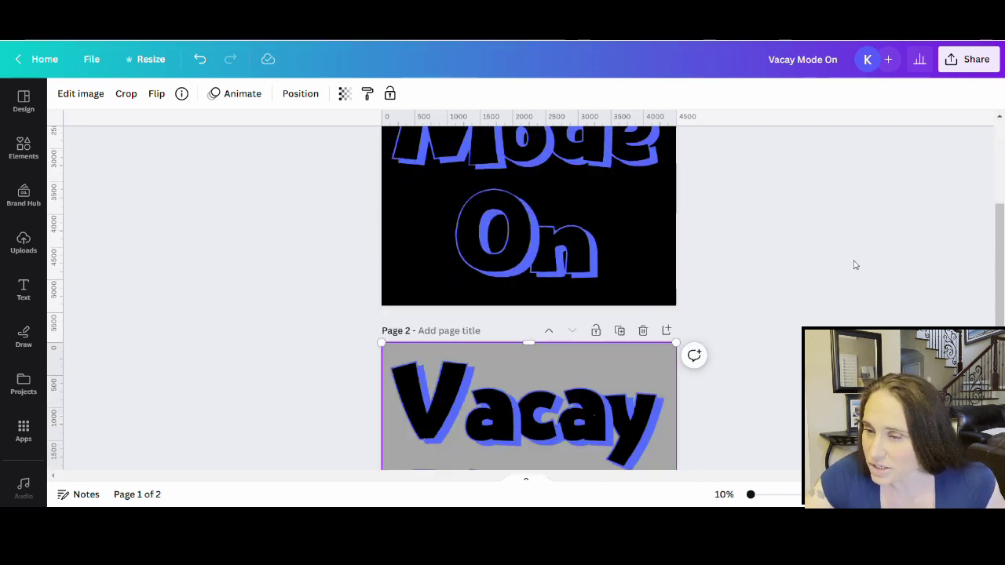
{"action": "scroll", "coordinate": [851, 262], "scroll_direction": "down", "scroll_amount": 3}
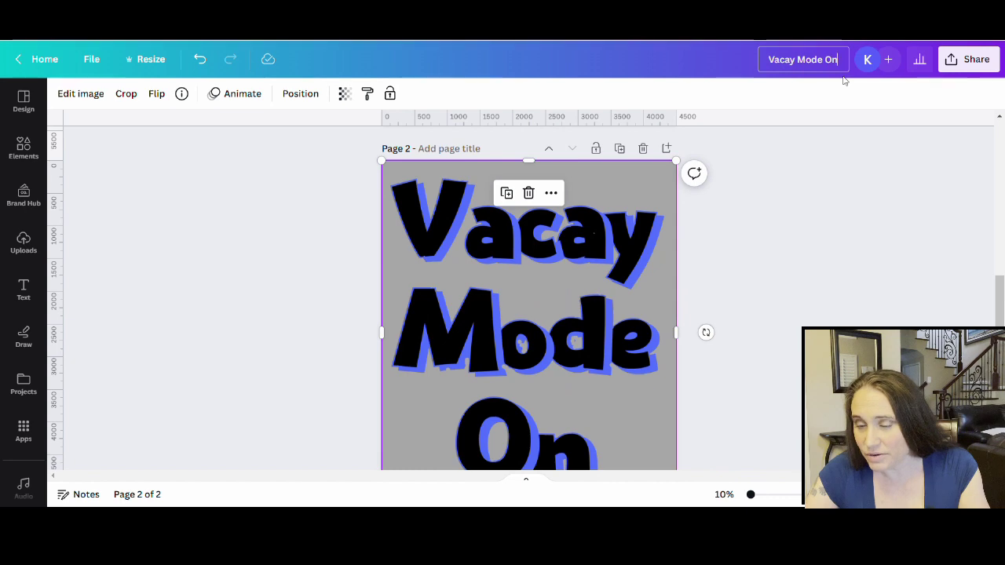
{"action": "left_click", "coordinate": [844, 70]}
{"action": "type", "text": "frame"}
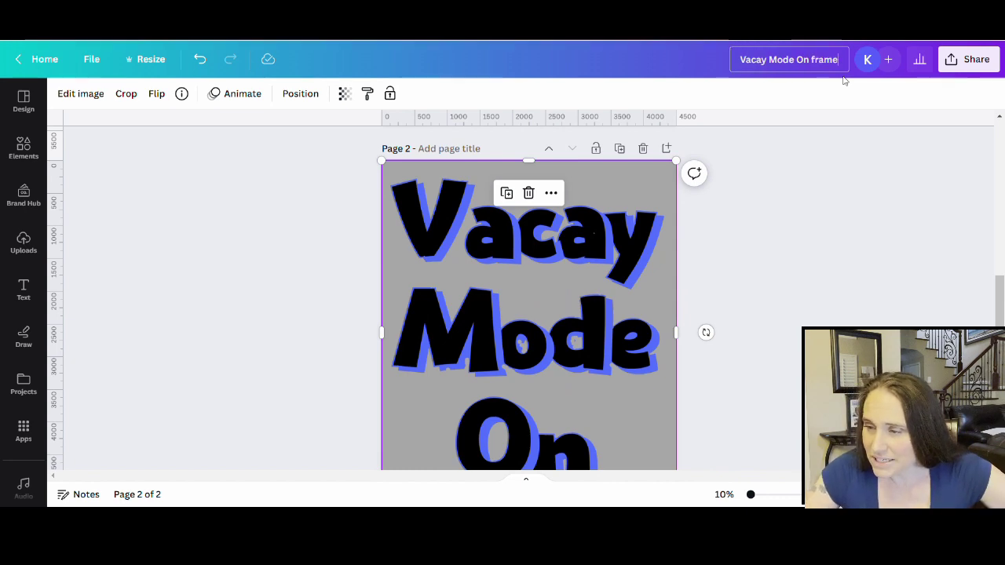
Download only page 2 as a PNG with a transparent background and dismiss the download summary.
{"action": "left_click", "coordinate": [954, 69]}
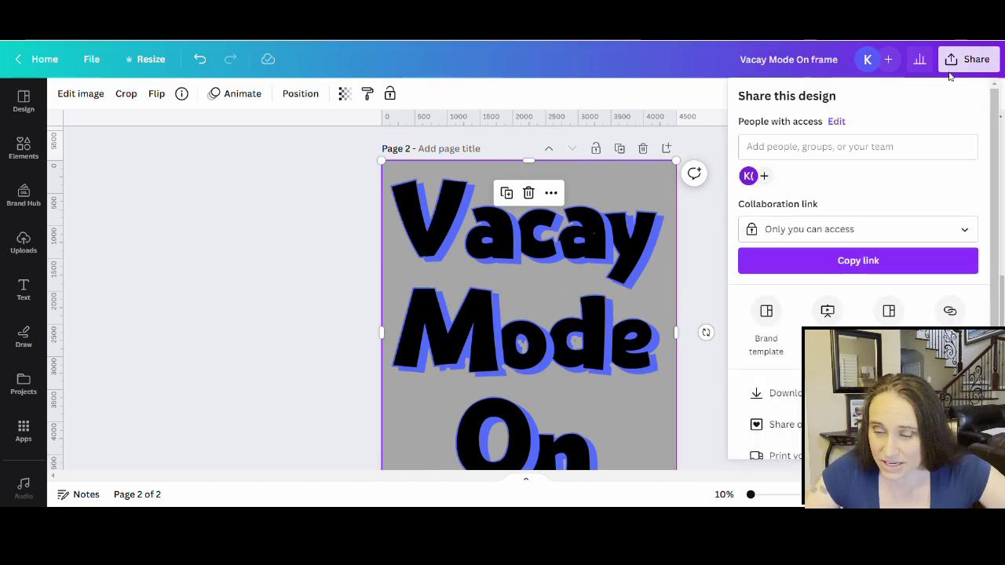
{"action": "left_click", "coordinate": [766, 392]}
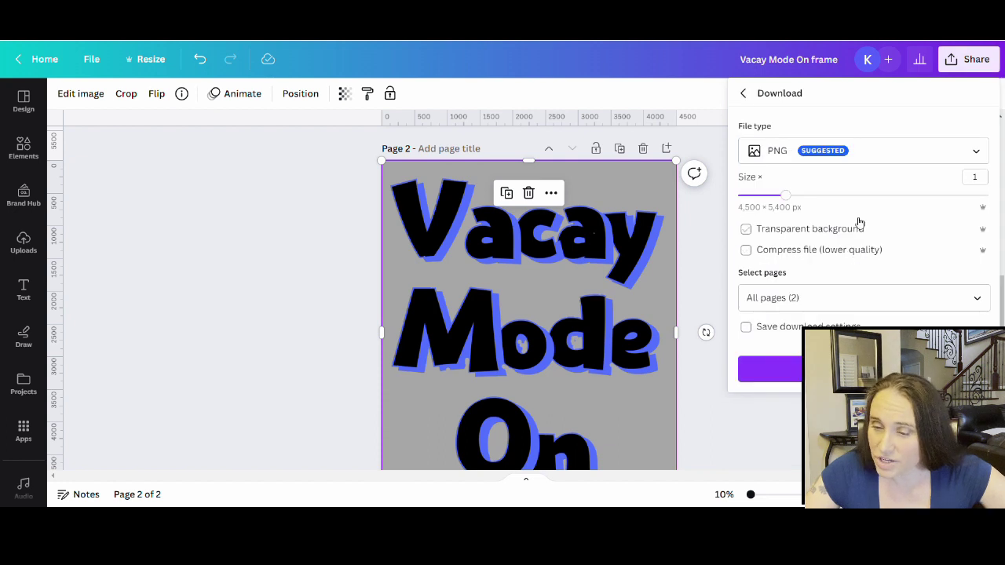
{"action": "left_click", "coordinate": [819, 228]}
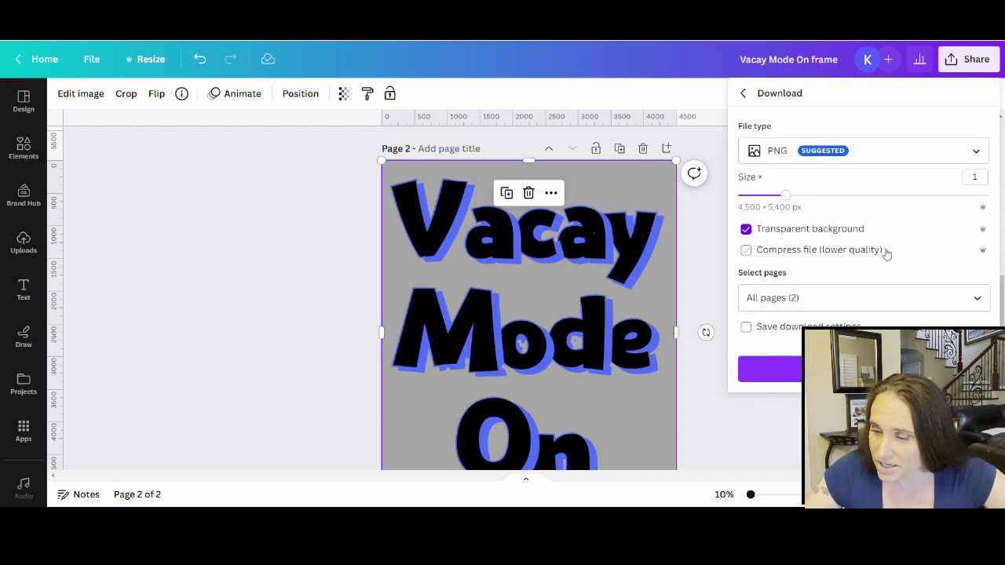
{"action": "left_click", "coordinate": [976, 298]}
{"action": "left_click", "coordinate": [774, 334]}
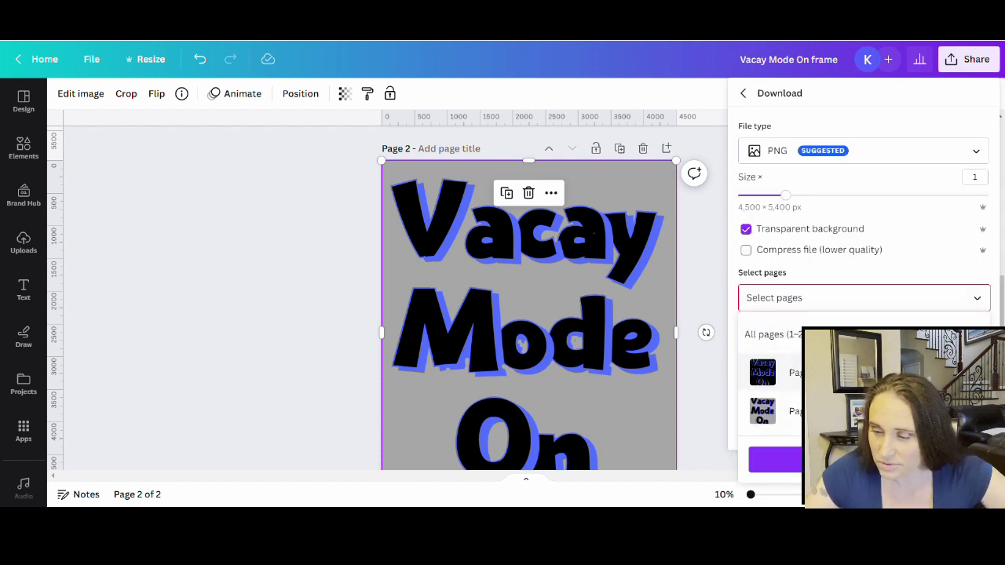
{"action": "left_click", "coordinate": [793, 411]}
{"action": "left_click", "coordinate": [770, 459]}
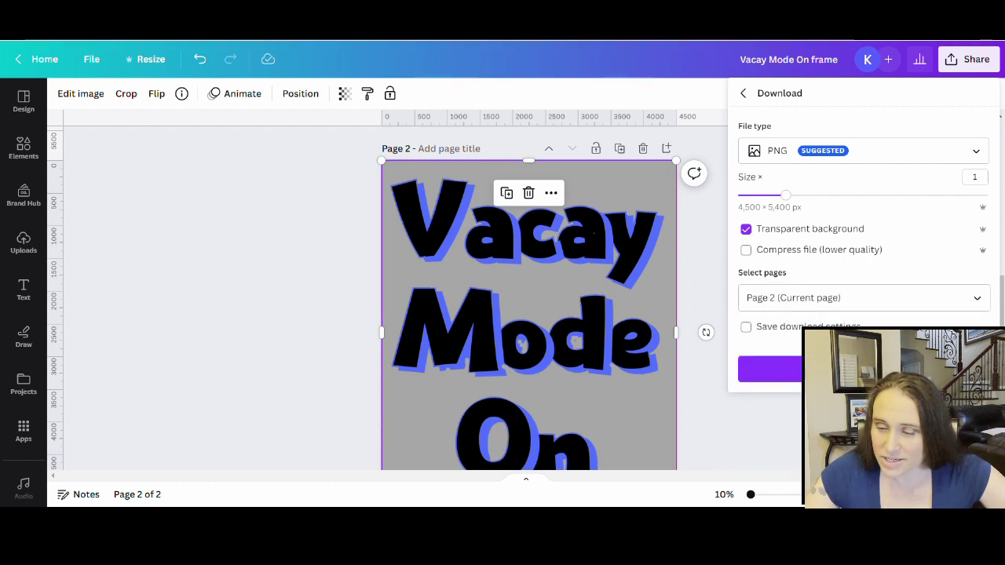
{"action": "left_click", "coordinate": [769, 366]}
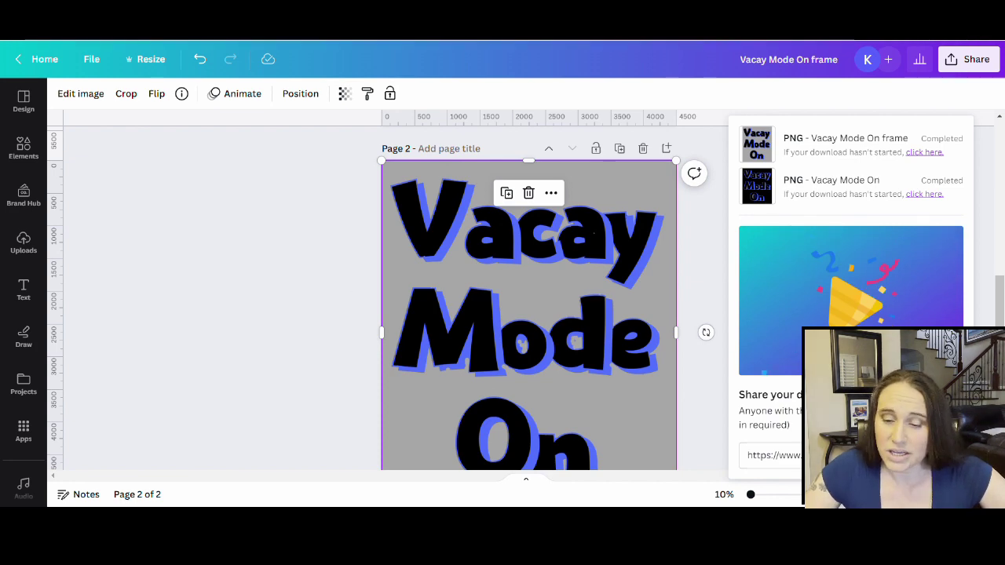
{"action": "left_click", "coordinate": [211, 336]}
Search the elements for "tie dye" and add the pink, blue and orange swirl graphic to page 2.
{"action": "scroll", "coordinate": [188, 307], "scroll_direction": "down", "scroll_amount": 1}
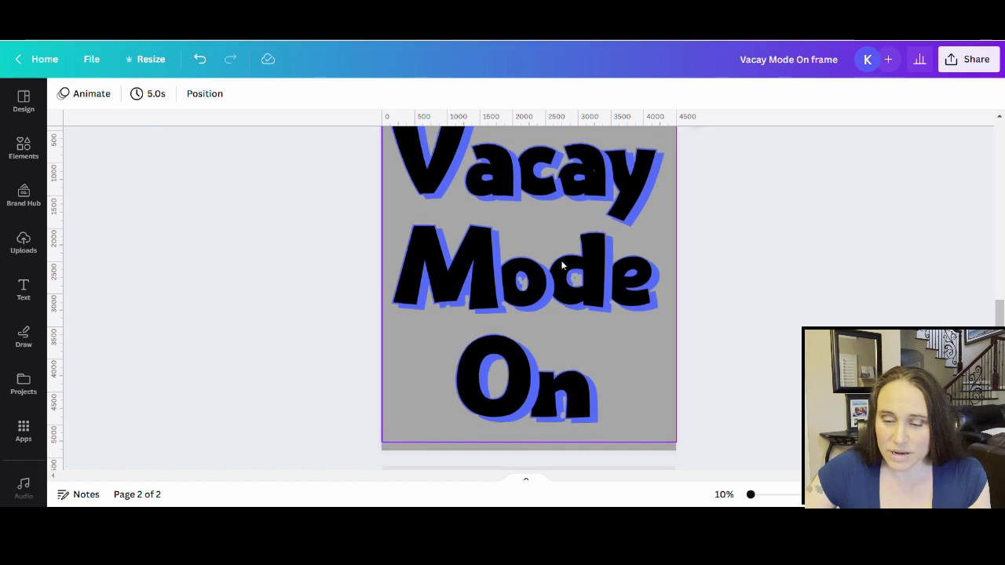
{"action": "scroll", "coordinate": [779, 296], "scroll_direction": "up", "scroll_amount": 2}
{"action": "scroll", "coordinate": [779, 297], "scroll_direction": "down", "scroll_amount": 2}
{"action": "scroll", "coordinate": [927, 208], "scroll_direction": "up", "scroll_amount": 1}
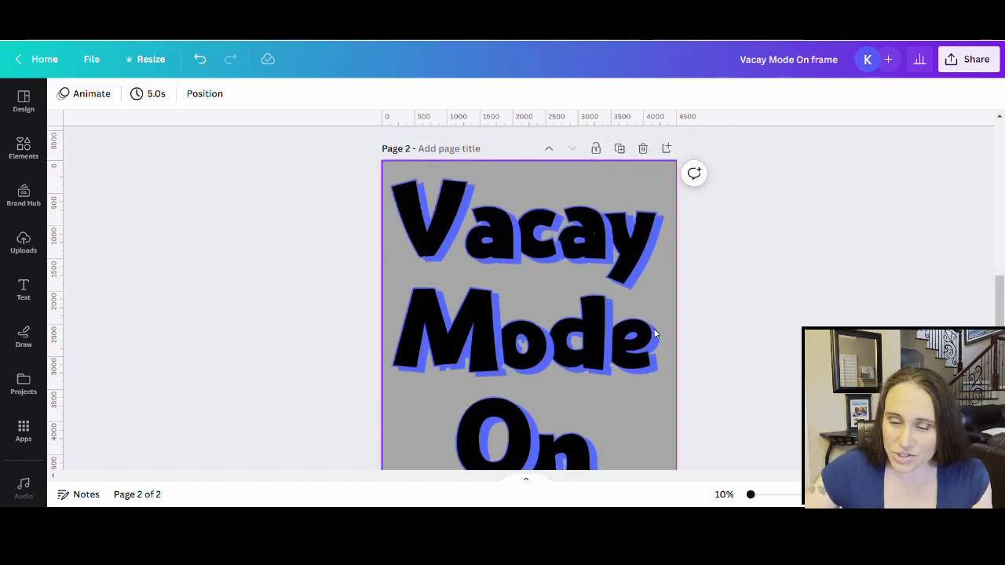
{"action": "scroll", "coordinate": [670, 285], "scroll_direction": "down", "scroll_amount": 1}
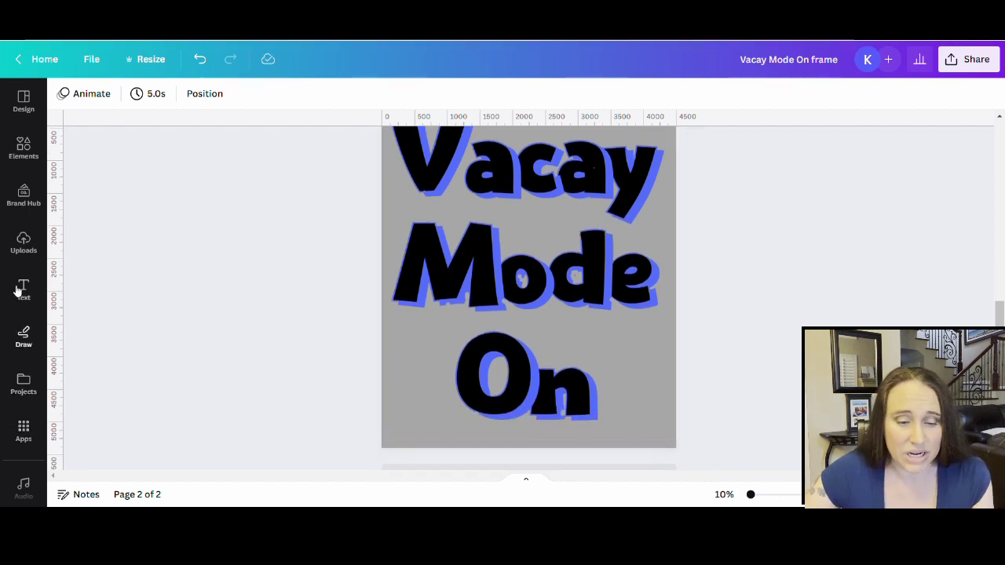
{"action": "left_click", "coordinate": [24, 149]}
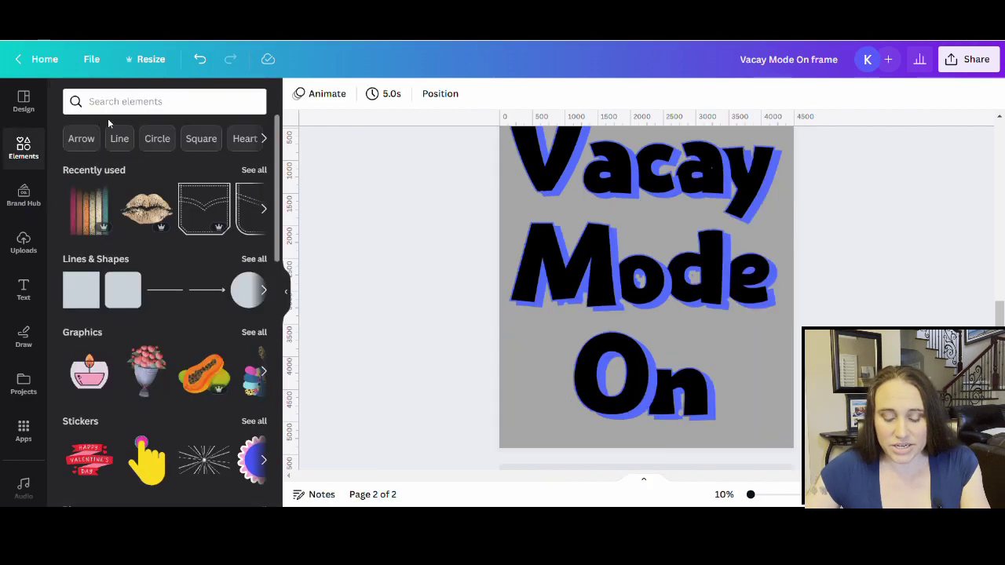
{"action": "left_click", "coordinate": [143, 102]}
{"action": "type", "text": "tie "}
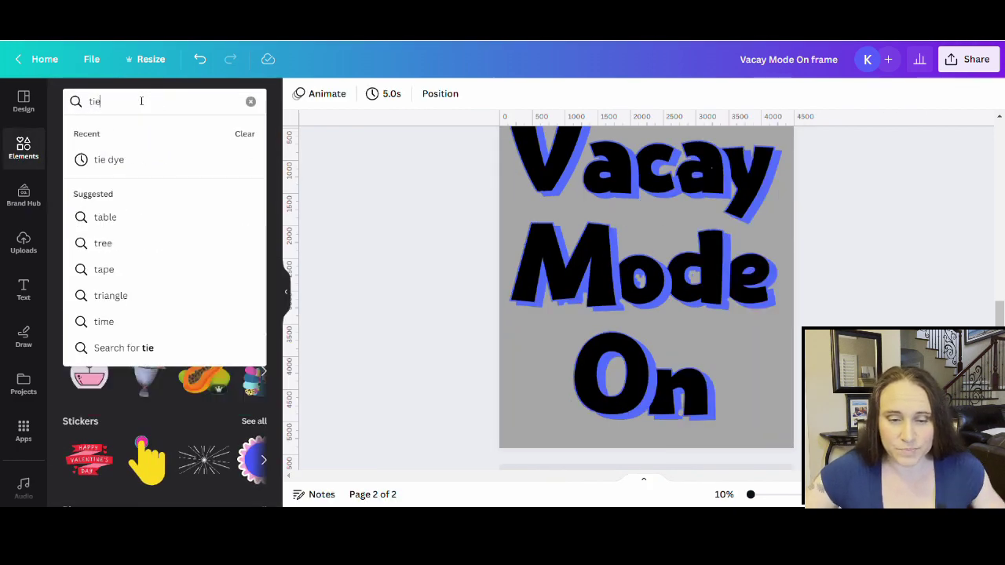
{"action": "type", "text": "dye"}
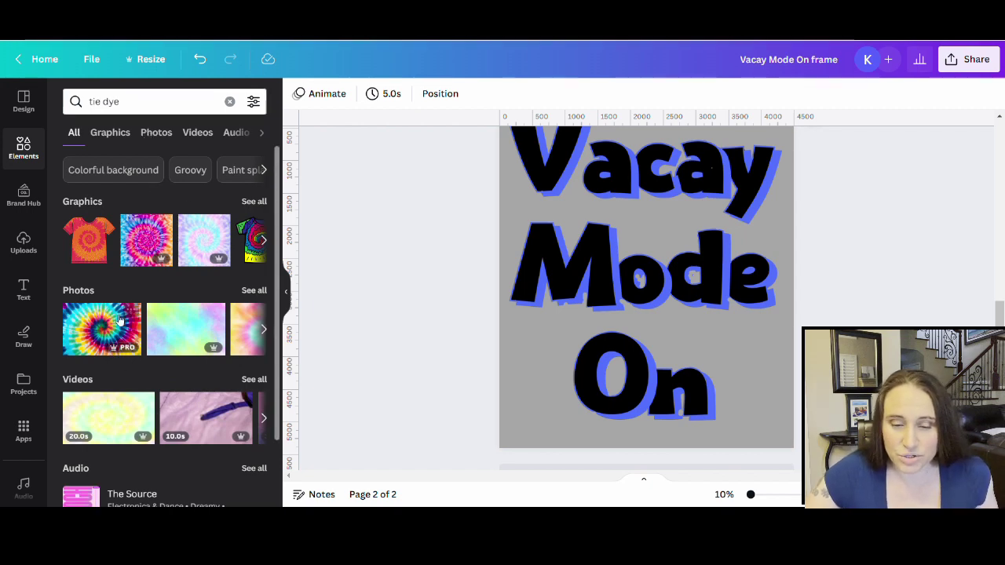
{"action": "left_click", "coordinate": [147, 241]}
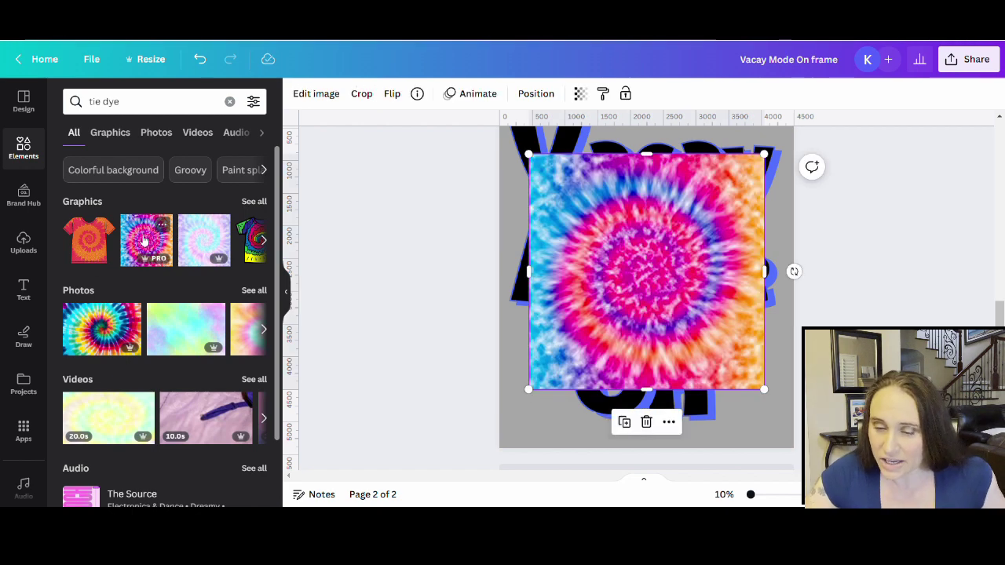
Enlarge the tie-dye graphic until it covers all of page 2 and shift it to centre the swirl horizontally.
{"action": "scroll", "coordinate": [701, 421], "scroll_direction": "up", "scroll_amount": 1}
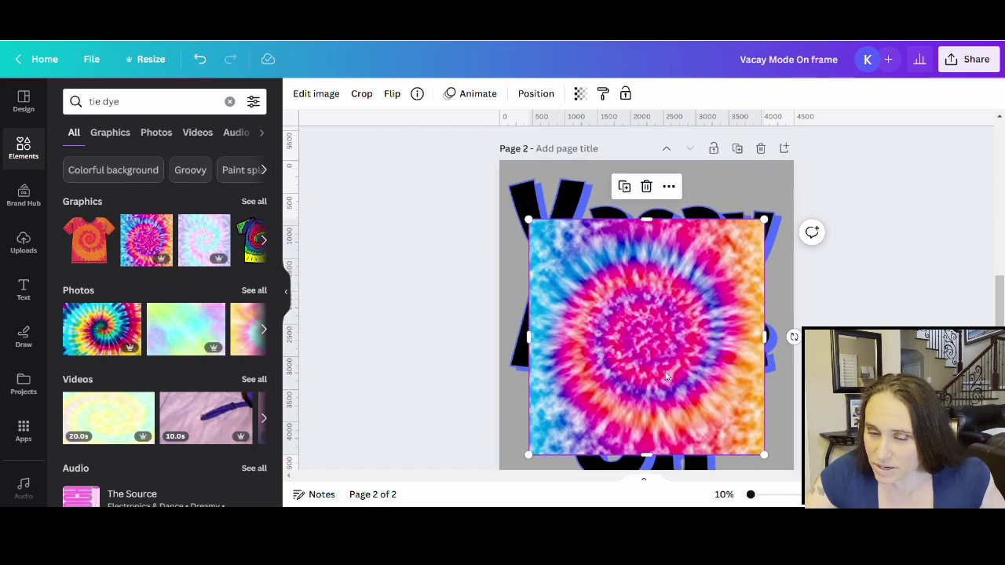
{"action": "left_click_drag", "start_coordinate": [667, 377], "coordinate": [636, 319]}
{"action": "scroll", "coordinate": [689, 321], "scroll_direction": "down", "scroll_amount": 1}
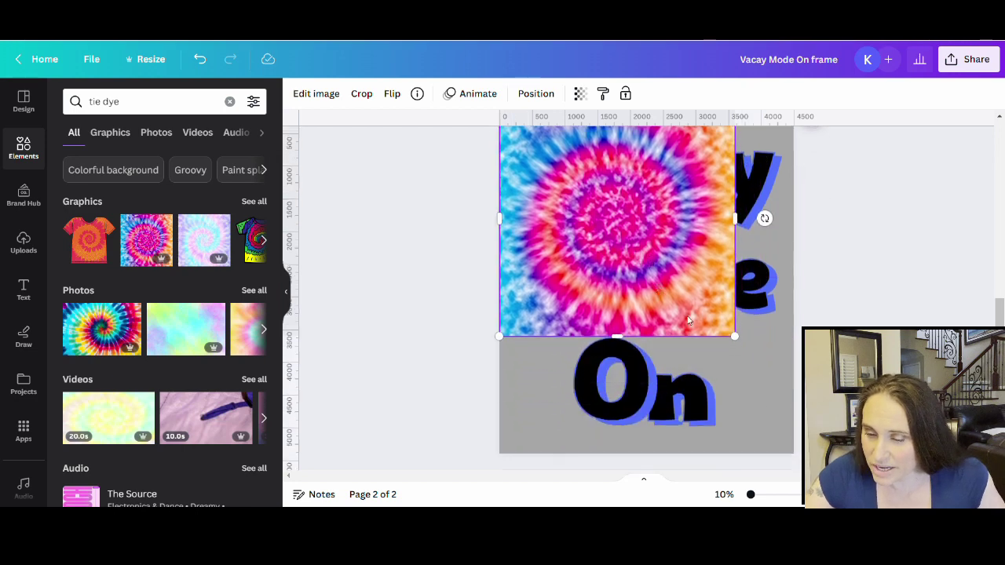
{"action": "left_click_drag", "start_coordinate": [734, 337], "coordinate": [853, 456]}
{"action": "scroll", "coordinate": [882, 272], "scroll_direction": "up", "scroll_amount": 1}
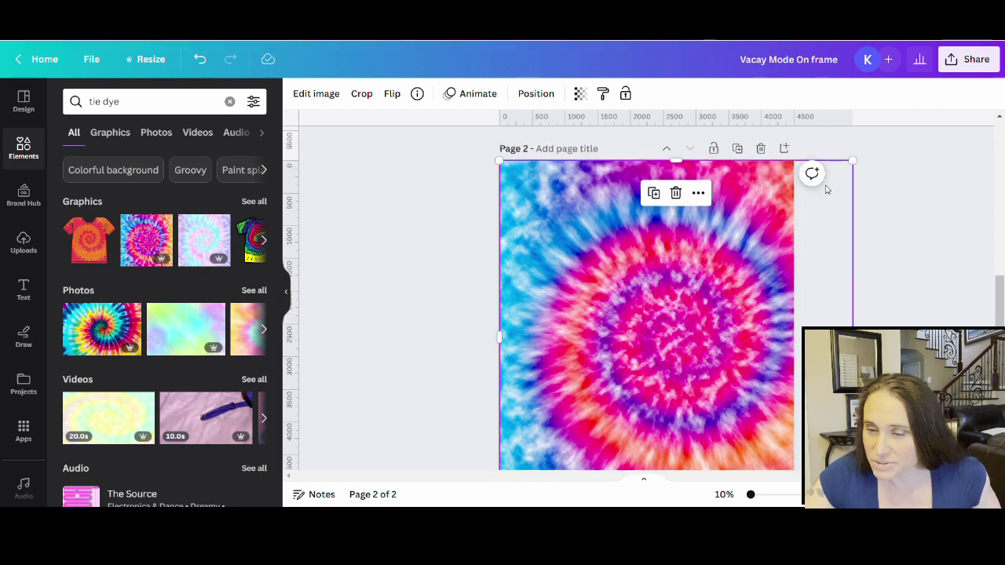
{"action": "left_click_drag", "start_coordinate": [827, 189], "coordinate": [809, 190]}
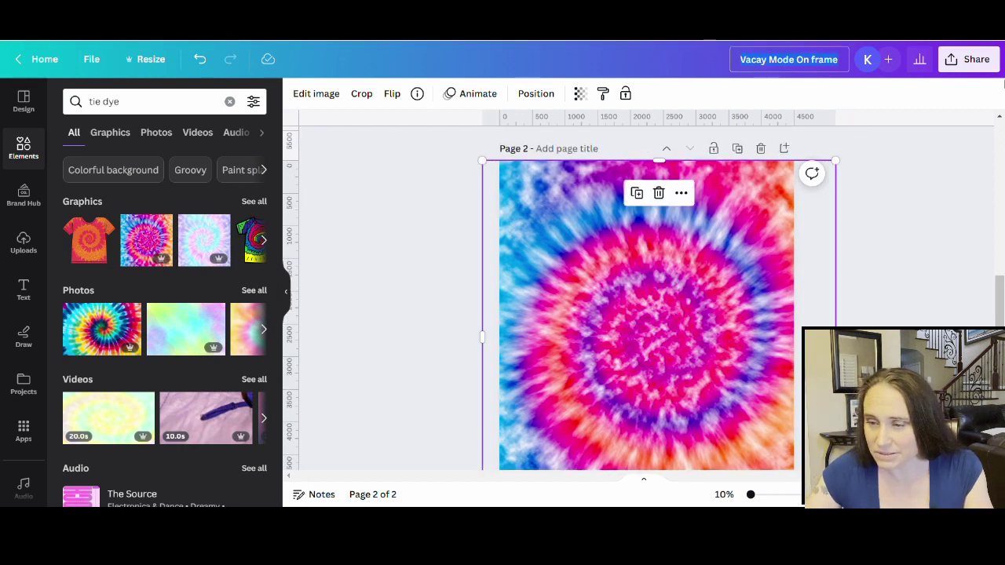
Rename the design as "tie mask" and download only page 2 as a PNG without a transparent background.
{"action": "left_click", "coordinate": [788, 59]}
{"action": "type", "text": "tie mask"}
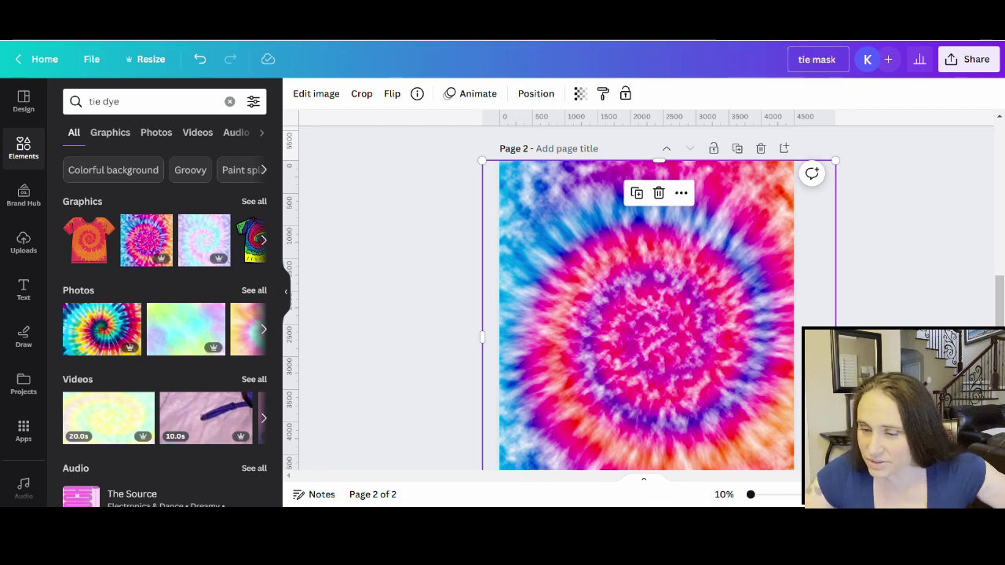
{"action": "left_click", "coordinate": [974, 61]}
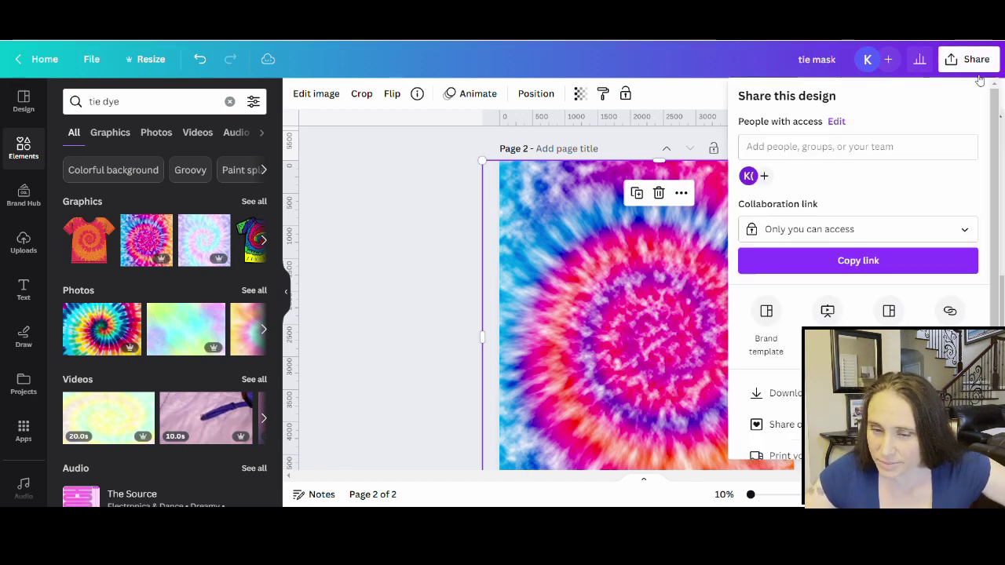
{"action": "left_click", "coordinate": [774, 392]}
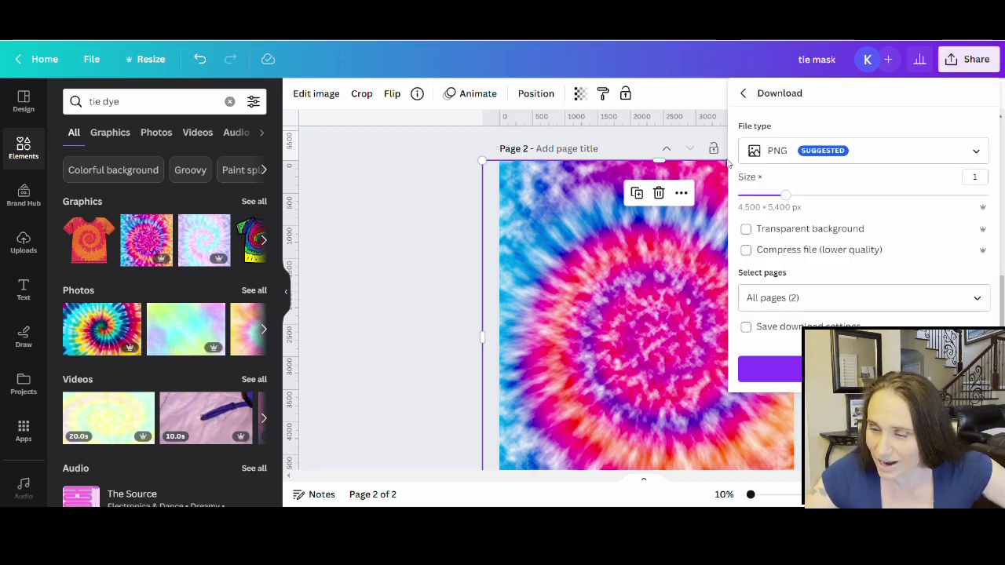
{"action": "left_click", "coordinate": [977, 298]}
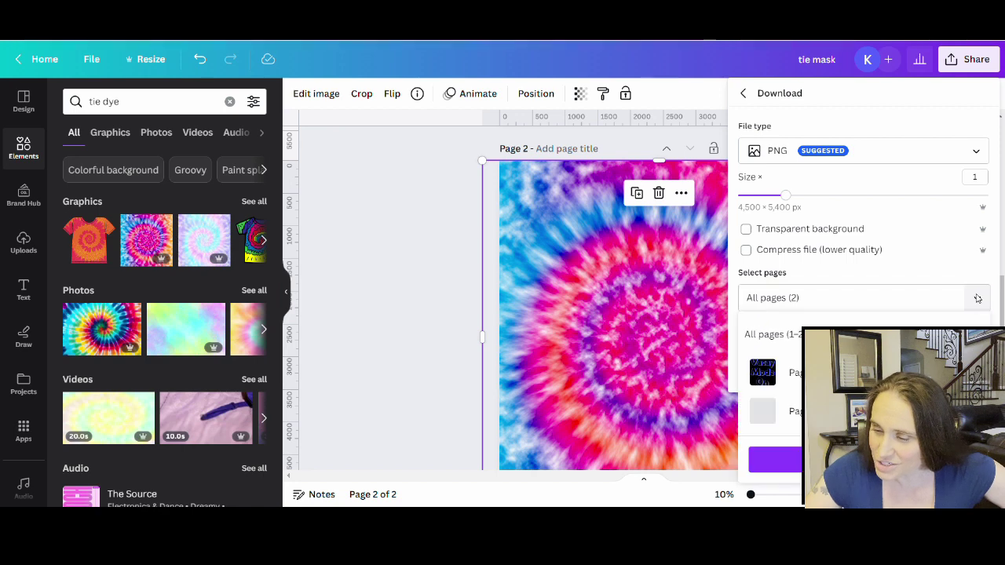
{"action": "left_click", "coordinate": [978, 335]}
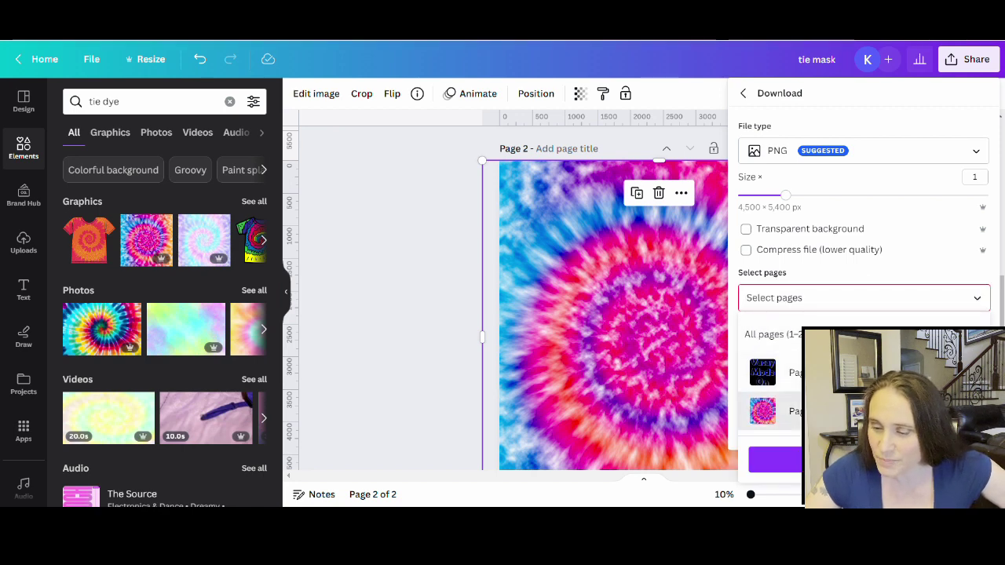
{"action": "left_click", "coordinate": [774, 411]}
{"action": "left_click", "coordinate": [774, 460]}
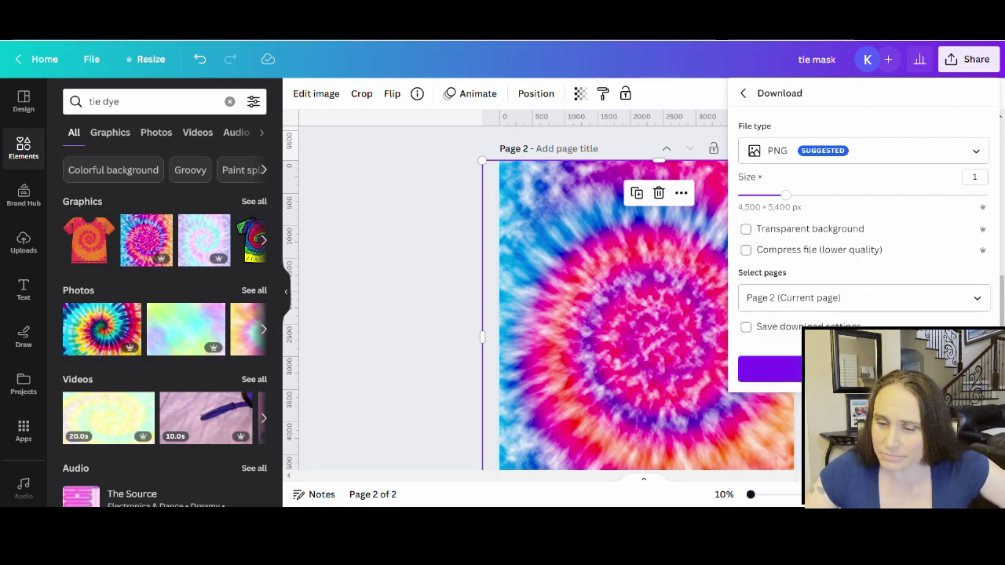
{"action": "left_click", "coordinate": [770, 369]}
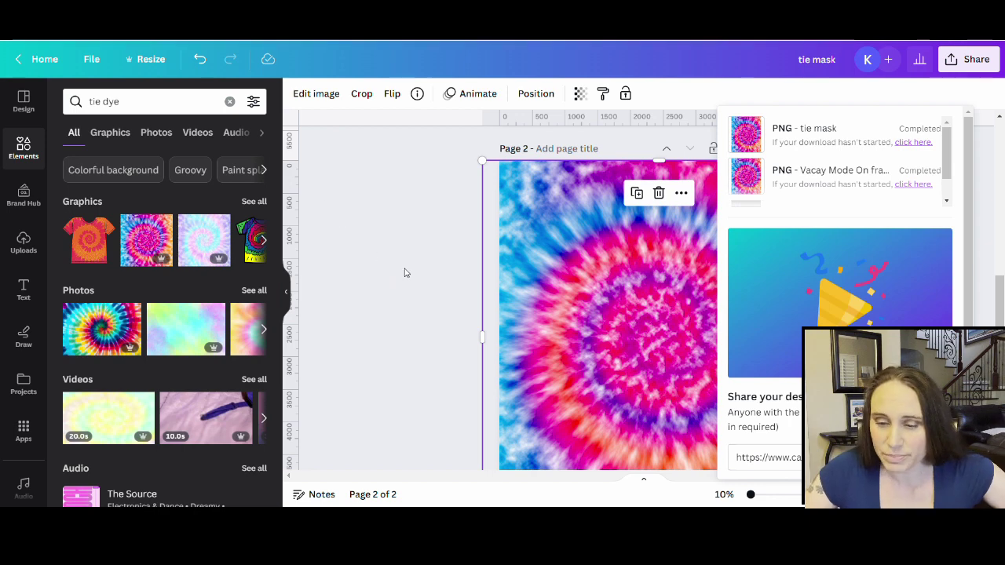
Send the tie-dye graphic behind the "Vacay Mode On" lettering on page 2 and look over the layered design.
{"action": "key", "text": "Delete"}
{"action": "left_click", "coordinate": [399, 226]}
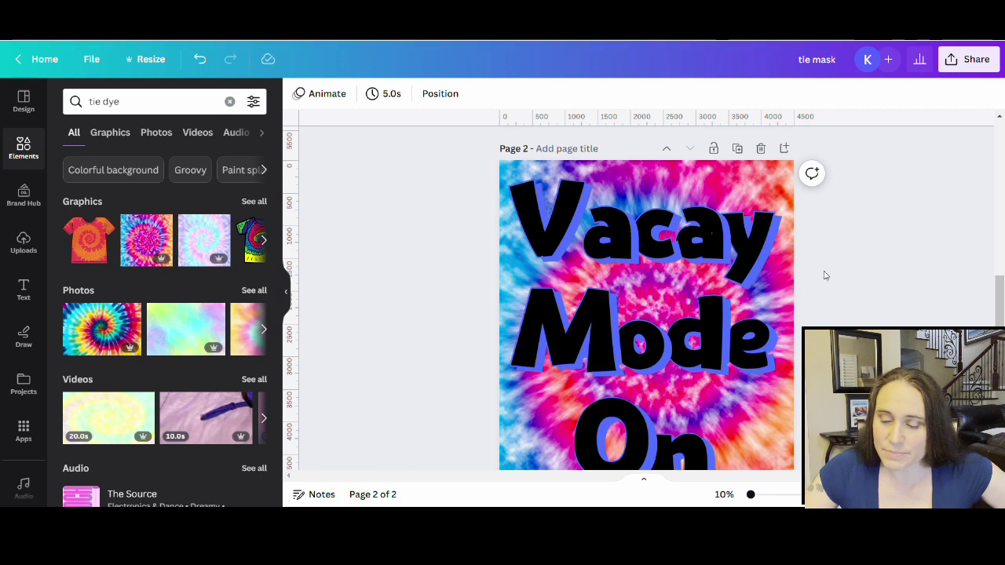
{"action": "scroll", "coordinate": [830, 295], "scroll_direction": "down", "scroll_amount": 2}
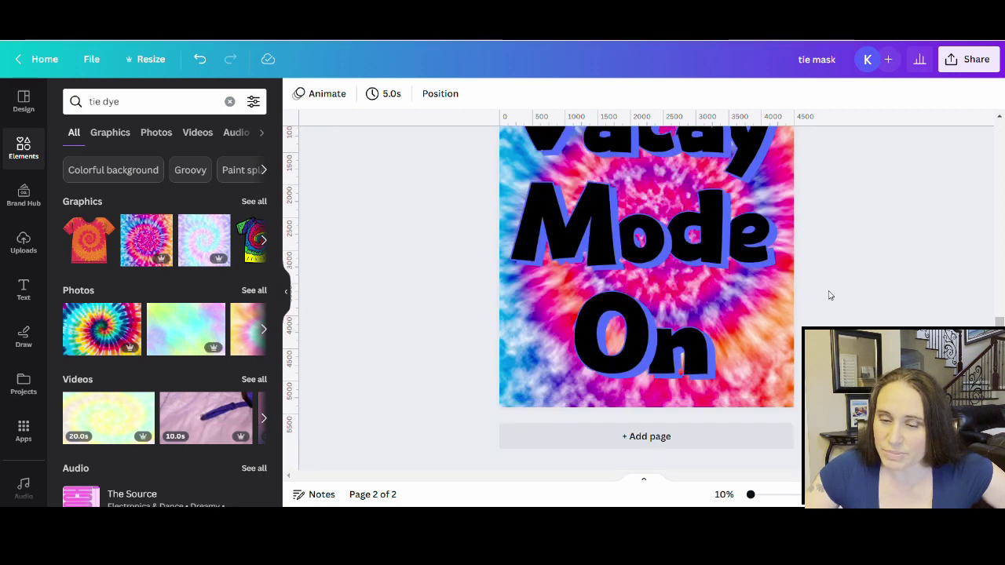
{"action": "scroll", "coordinate": [797, 413], "scroll_direction": "up", "scroll_amount": 2}
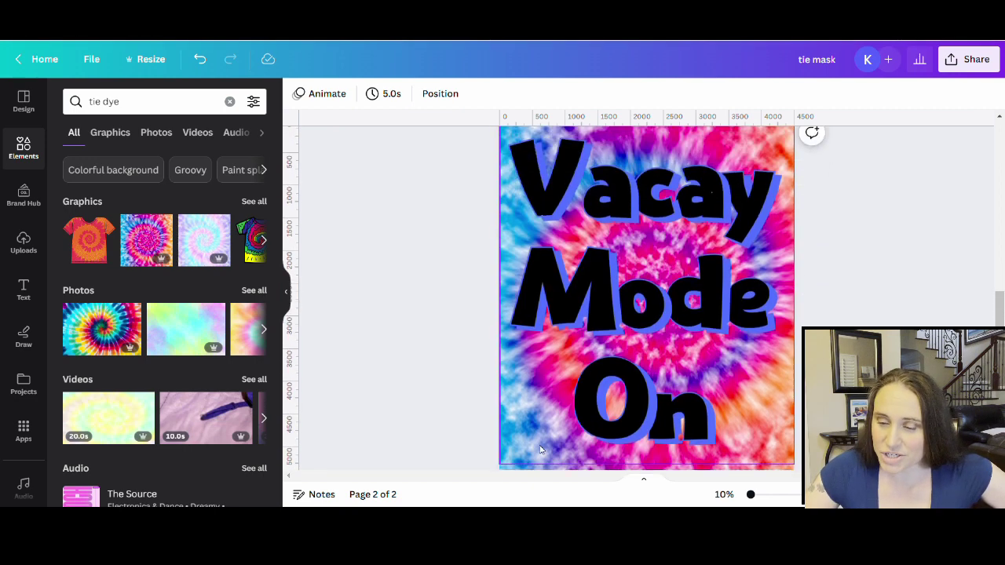
{"action": "scroll", "coordinate": [895, 311], "scroll_direction": "up", "scroll_amount": 2}
{"action": "scroll", "coordinate": [831, 235], "scroll_direction": "down", "scroll_amount": 4}
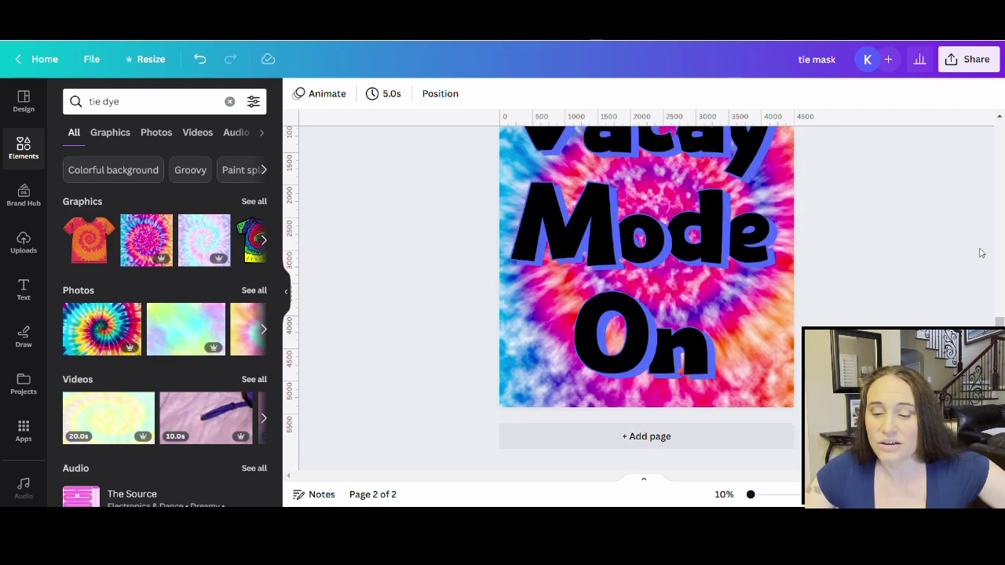
Detach the tie-dye image from the background of page 2.
{"action": "left_click", "coordinate": [542, 399]}
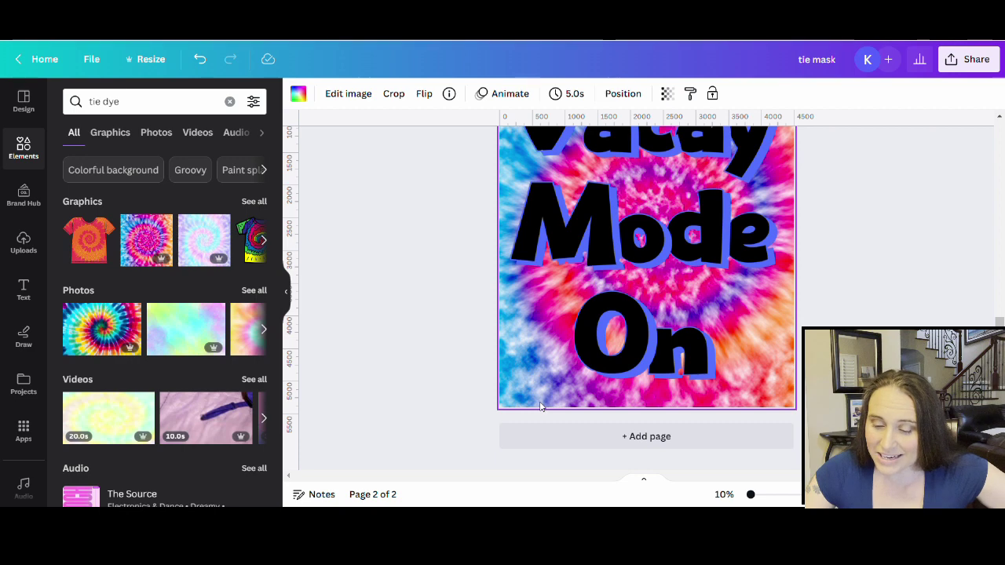
{"action": "right_click", "coordinate": [540, 406]}
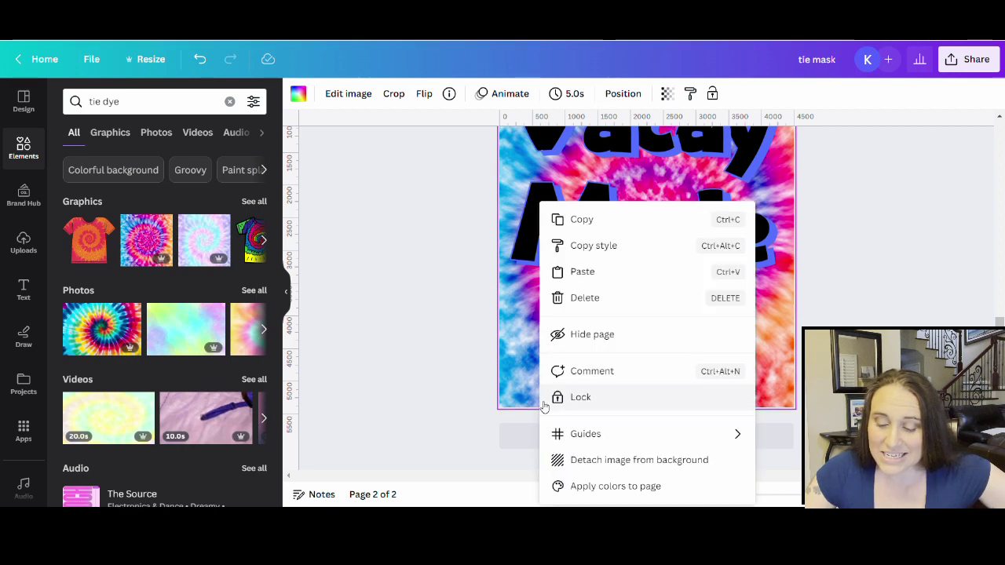
{"action": "left_click", "coordinate": [609, 463]}
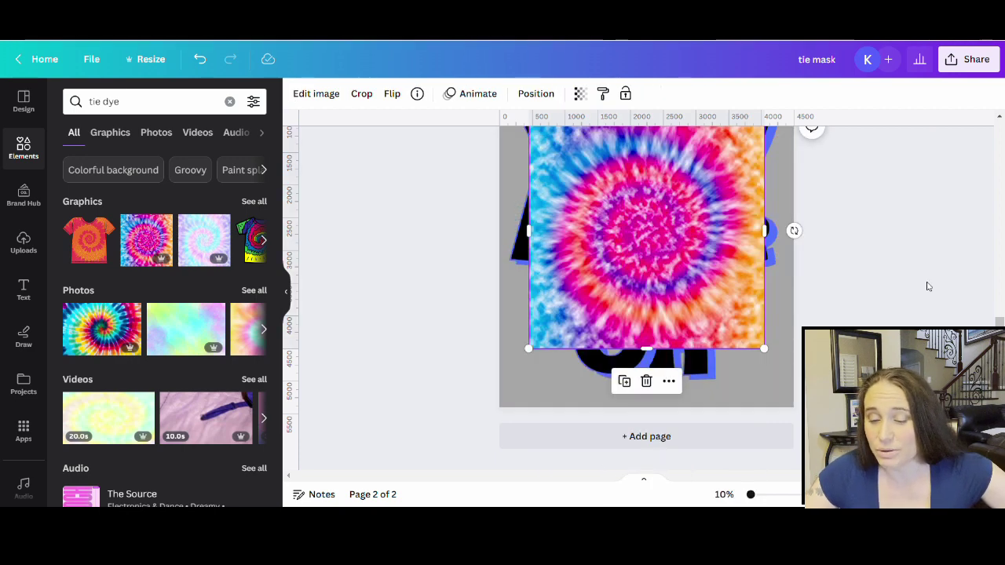
{"action": "scroll", "coordinate": [935, 267], "scroll_direction": "up", "scroll_amount": 5}
{"action": "scroll", "coordinate": [747, 342], "scroll_direction": "down", "scroll_amount": 5}
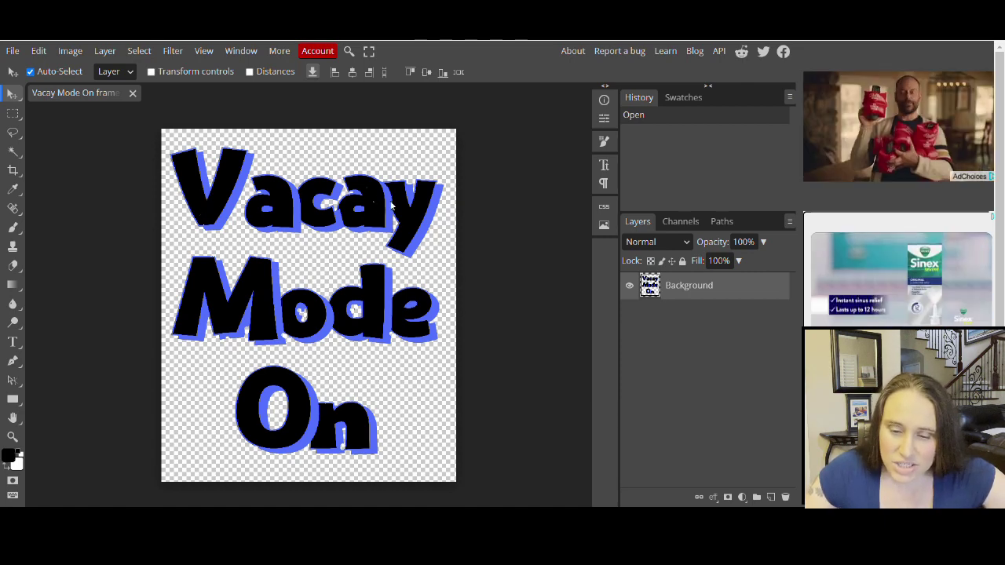
Switch to Photopea, place the "tie mask" image over the "Vacay Mode On" lettering and apply it as a clipping mask.
{"action": "left_click", "coordinate": [14, 53]}
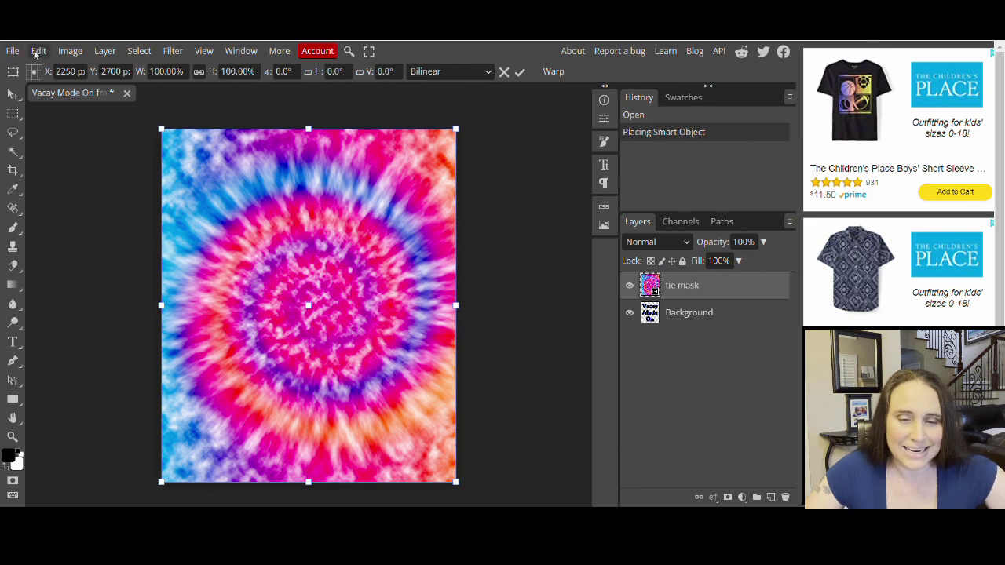
{"action": "left_click", "coordinate": [101, 50]}
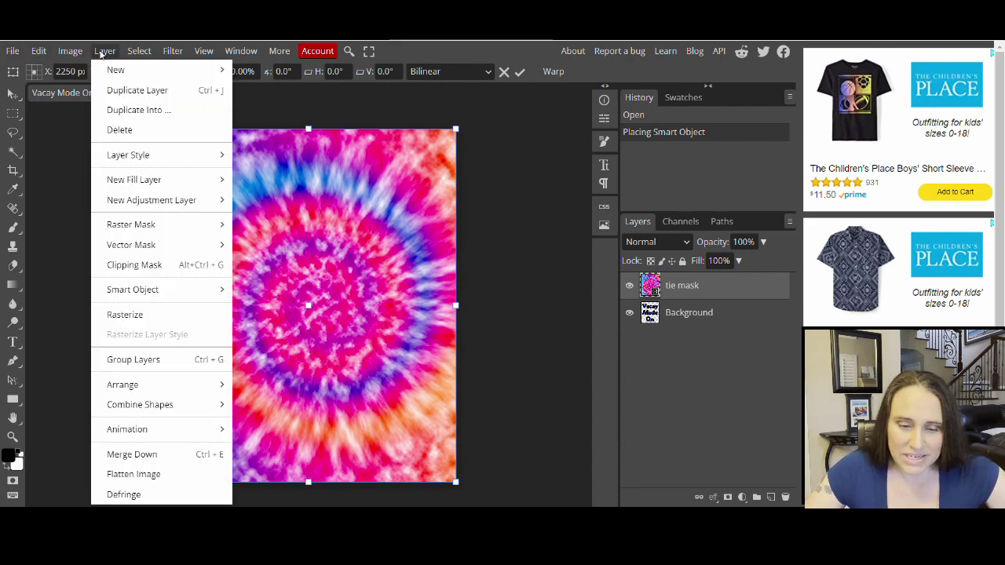
{"action": "left_click", "coordinate": [141, 271]}
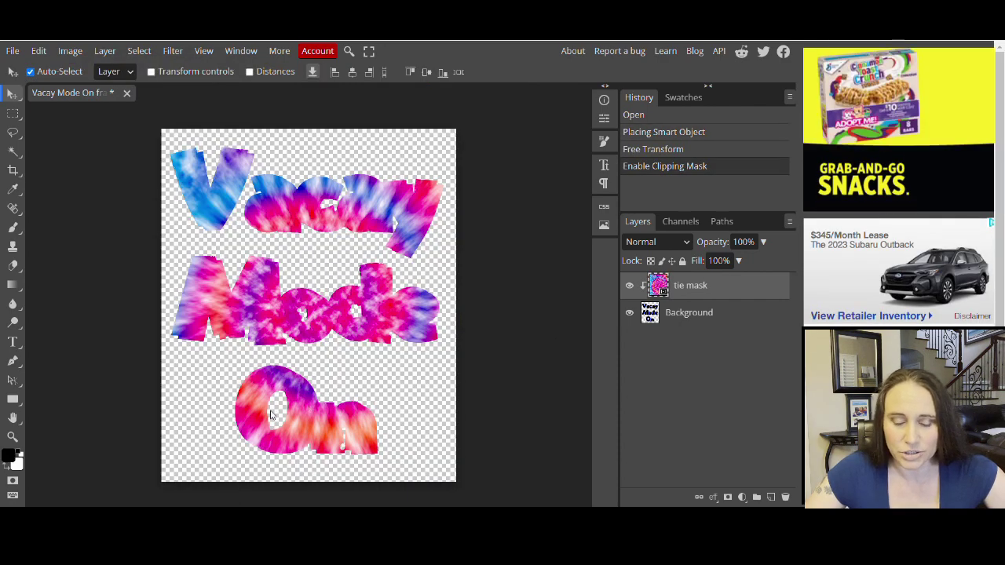
Export the clipped tie-dye lettering as a PNG under the name beginning "Vacay Mode On".
{"action": "left_click", "coordinate": [12, 51]}
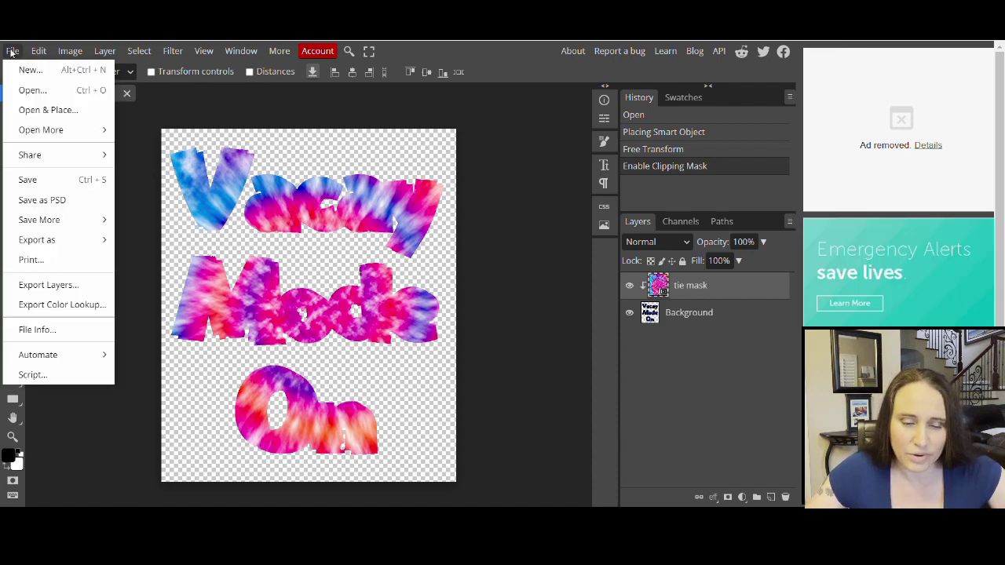
{"action": "mouse_move", "coordinate": [62, 240]}
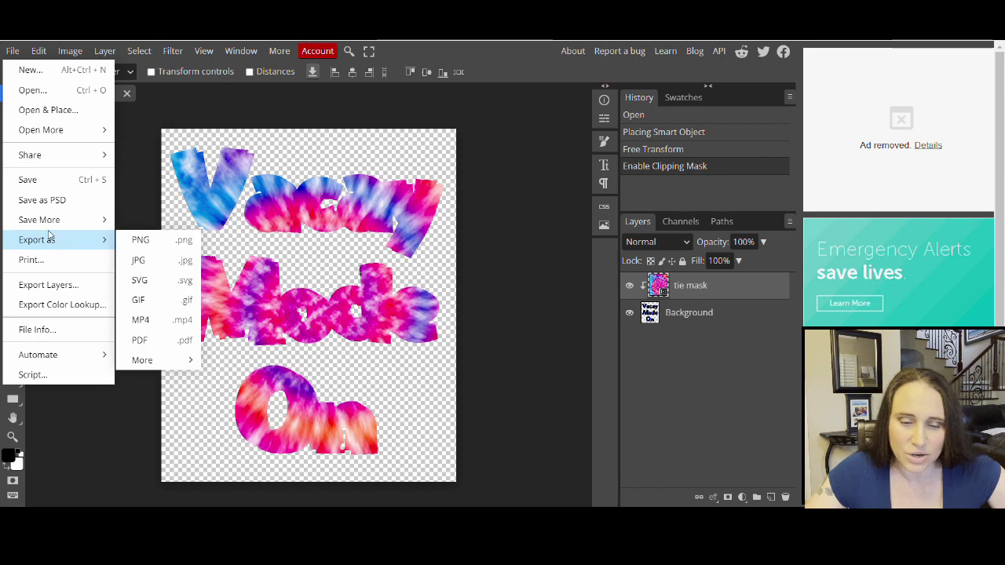
{"action": "left_click", "coordinate": [150, 242]}
{"action": "left_click", "coordinate": [479, 132]}
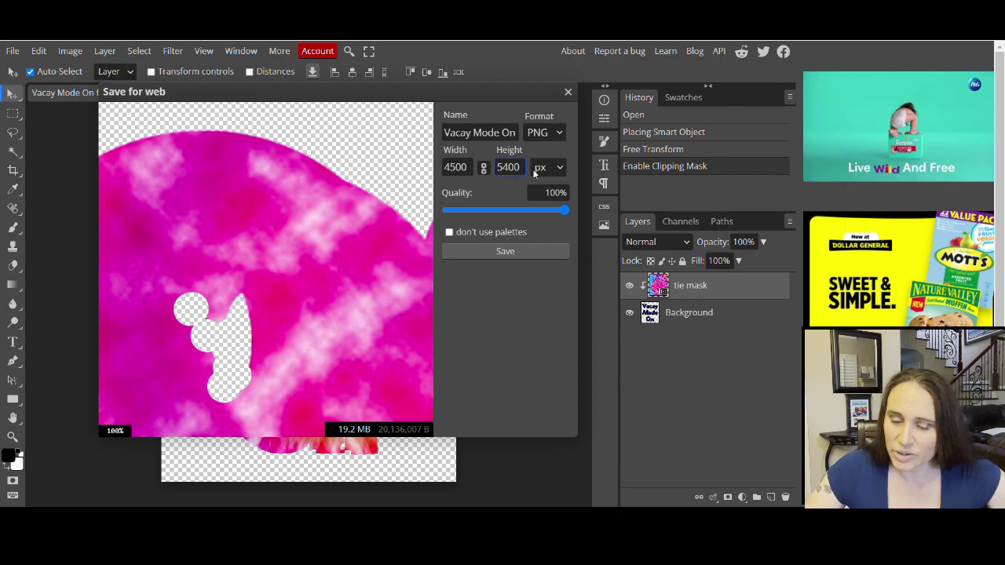
{"action": "left_click", "coordinate": [507, 253]}
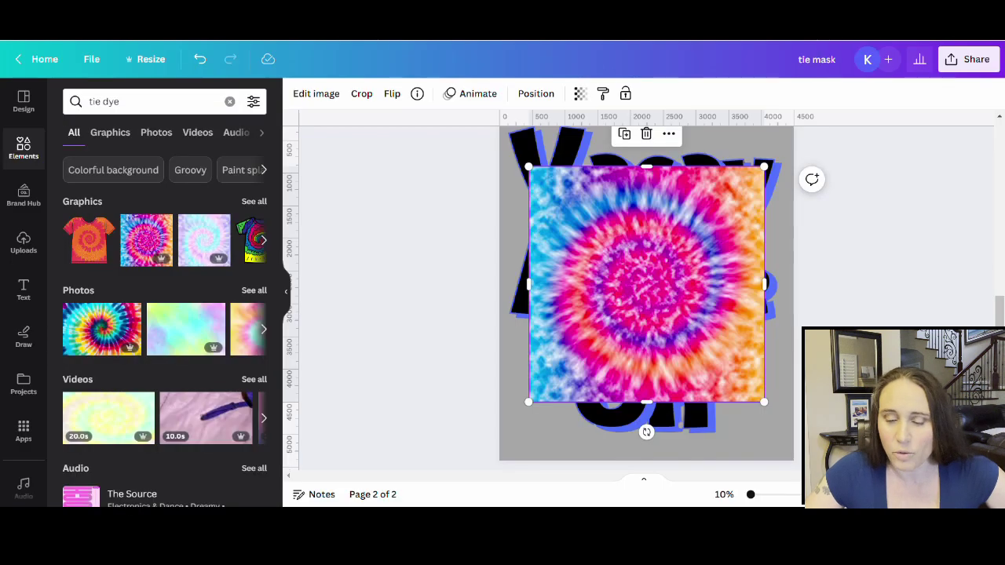
Switch back to Canva, upload the exported tie-dye lettering and add it to page 1.
{"action": "left_click", "coordinate": [389, 352]}
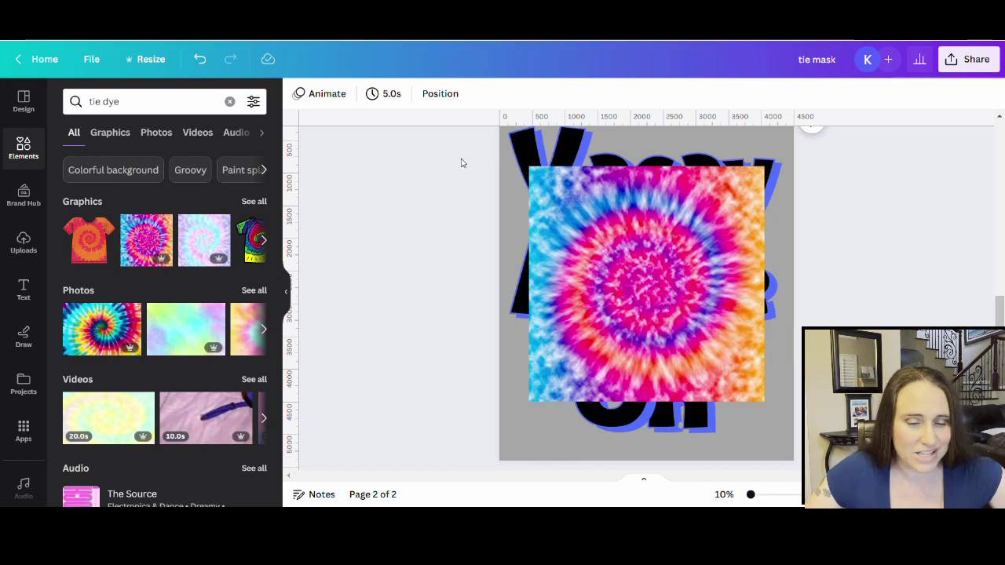
{"action": "left_click", "coordinate": [35, 250]}
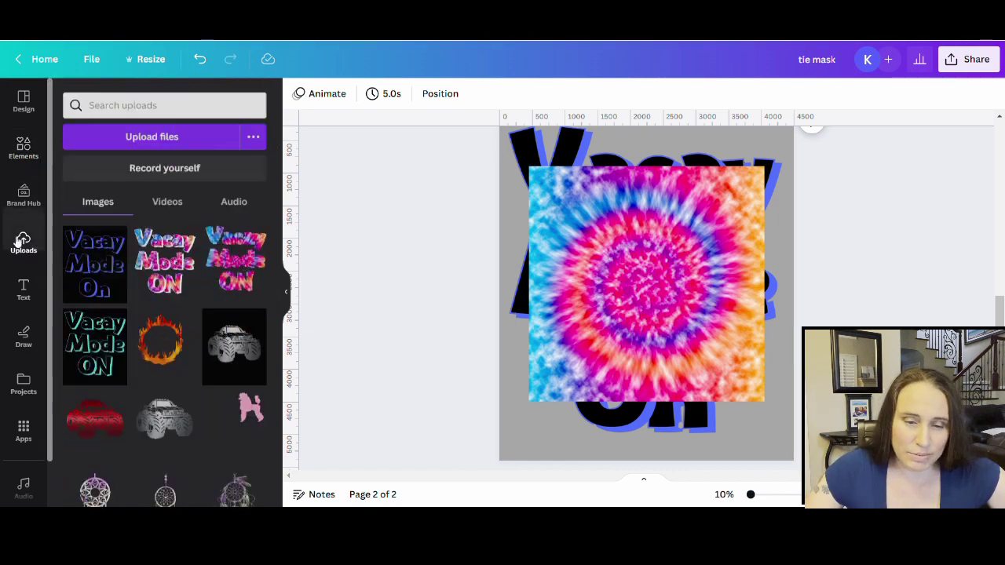
{"action": "left_click", "coordinate": [132, 133]}
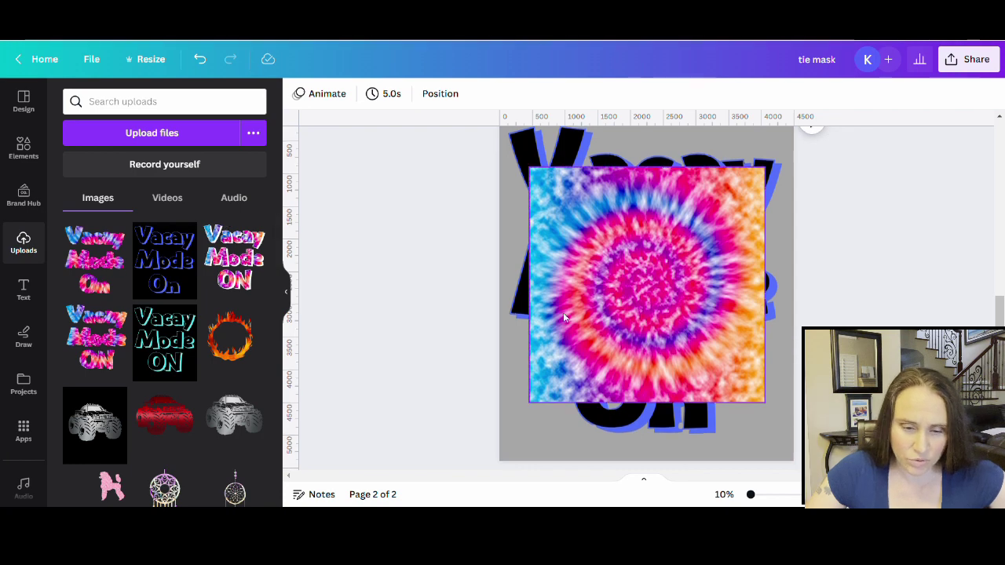
{"action": "scroll", "coordinate": [560, 314], "scroll_direction": "up", "scroll_amount": 4}
{"action": "scroll", "coordinate": [556, 317], "scroll_direction": "up", "scroll_amount": 2}
{"action": "left_click", "coordinate": [112, 278]}
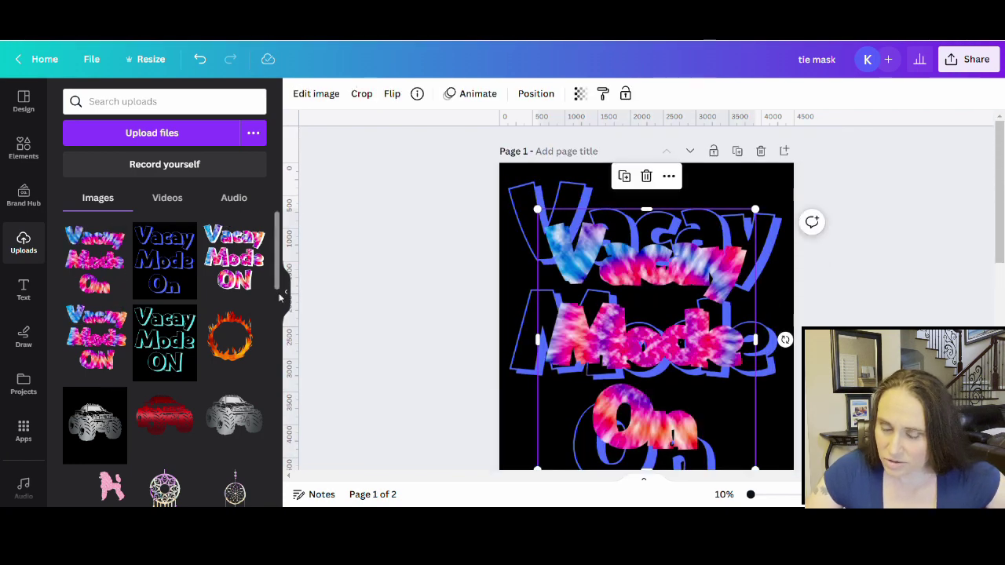
Move the tie-dye lettering to page 1's upper-left corner and enlarge it to the full page width, matching the outline text.
{"action": "left_click", "coordinate": [286, 292]}
{"action": "left_click", "coordinate": [315, 301]}
{"action": "scroll", "coordinate": [699, 308], "scroll_direction": "down", "scroll_amount": 2}
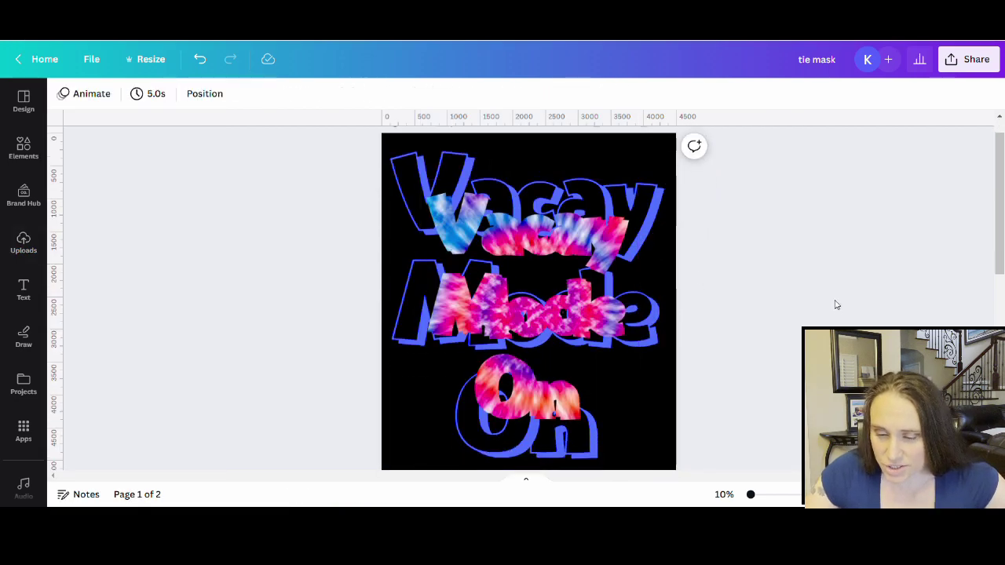
{"action": "left_click", "coordinate": [550, 410]}
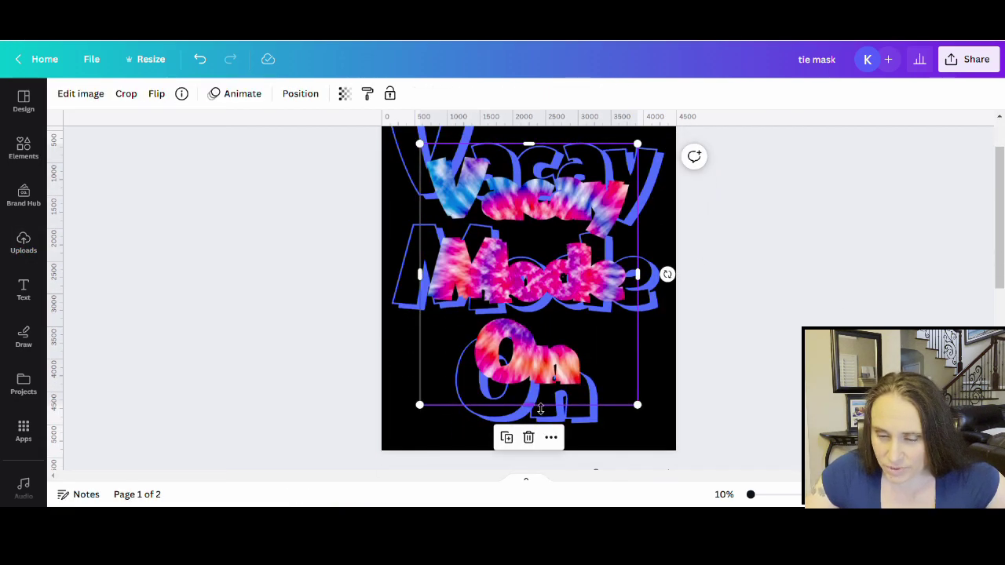
{"action": "left_click_drag", "start_coordinate": [540, 409], "coordinate": [503, 330]}
{"action": "scroll", "coordinate": [539, 370], "scroll_direction": "up", "scroll_amount": 1}
{"action": "scroll", "coordinate": [595, 303], "scroll_direction": "down", "scroll_amount": 2}
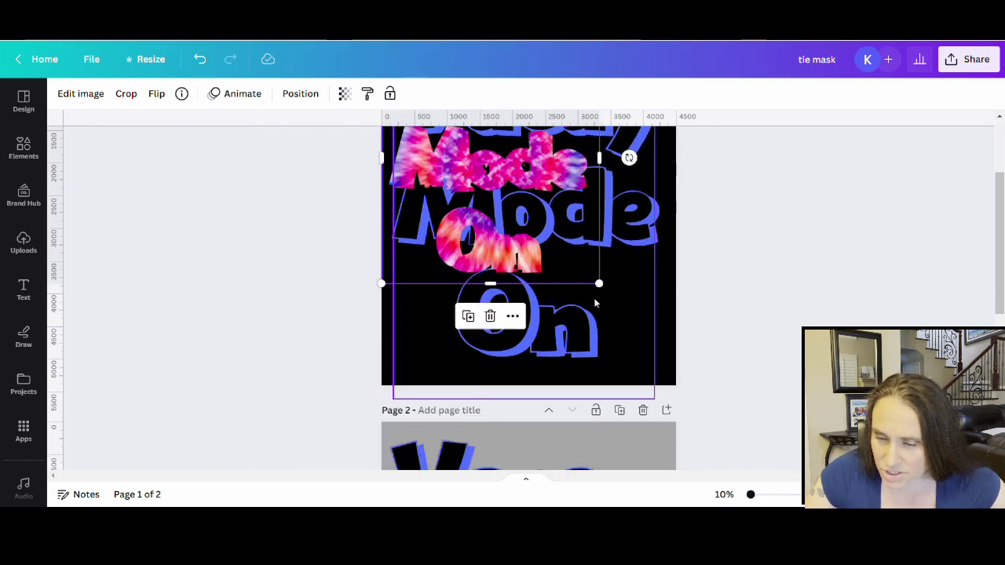
{"action": "left_click_drag", "start_coordinate": [598, 288], "coordinate": [643, 410]}
{"action": "scroll", "coordinate": [739, 306], "scroll_direction": "up", "scroll_amount": 3}
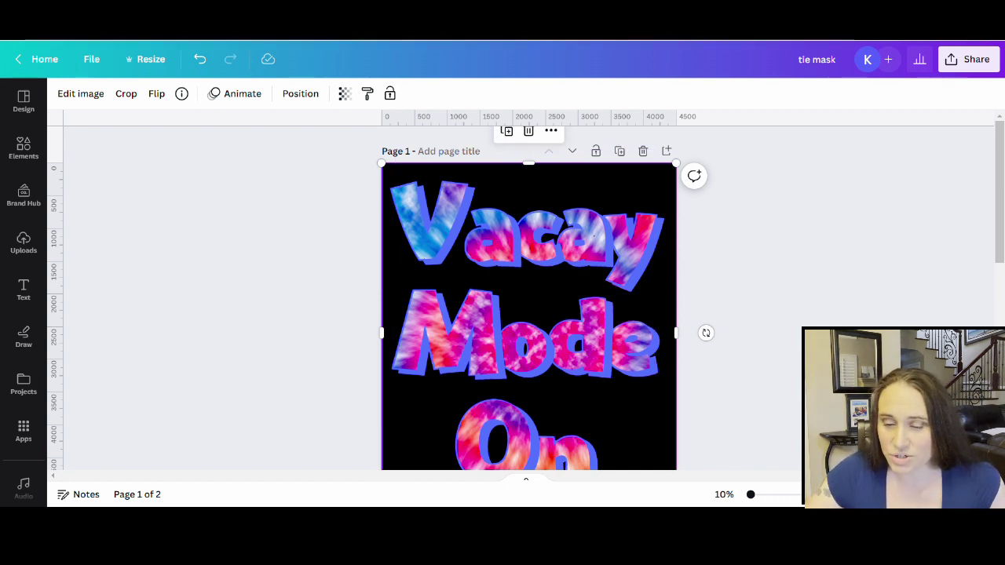
Check the stacking order of the outline text relative to the tie-dye lettering on page 1.
{"action": "right_click", "coordinate": [555, 276]}
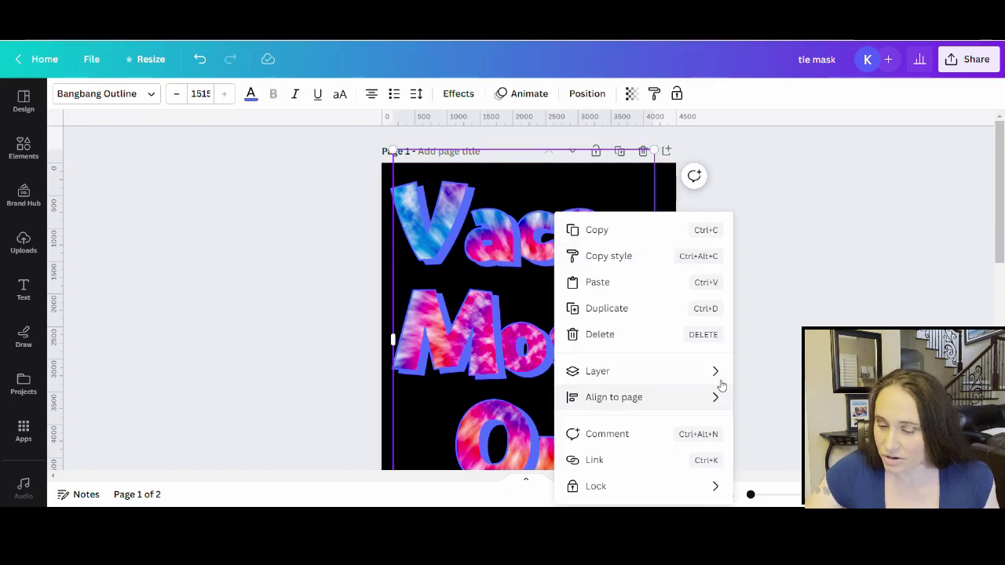
{"action": "mouse_move", "coordinate": [716, 377]}
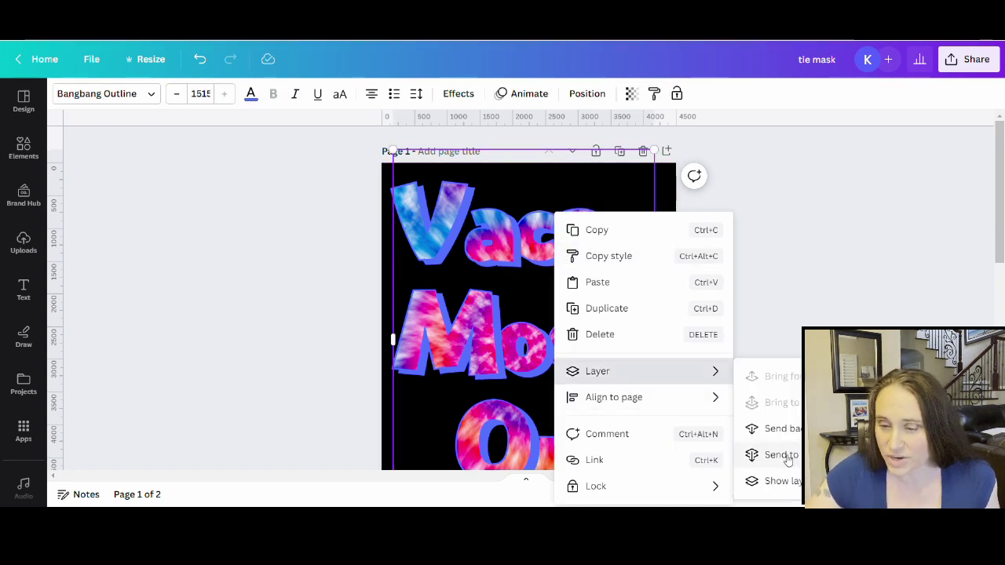
{"action": "left_click", "coordinate": [783, 207]}
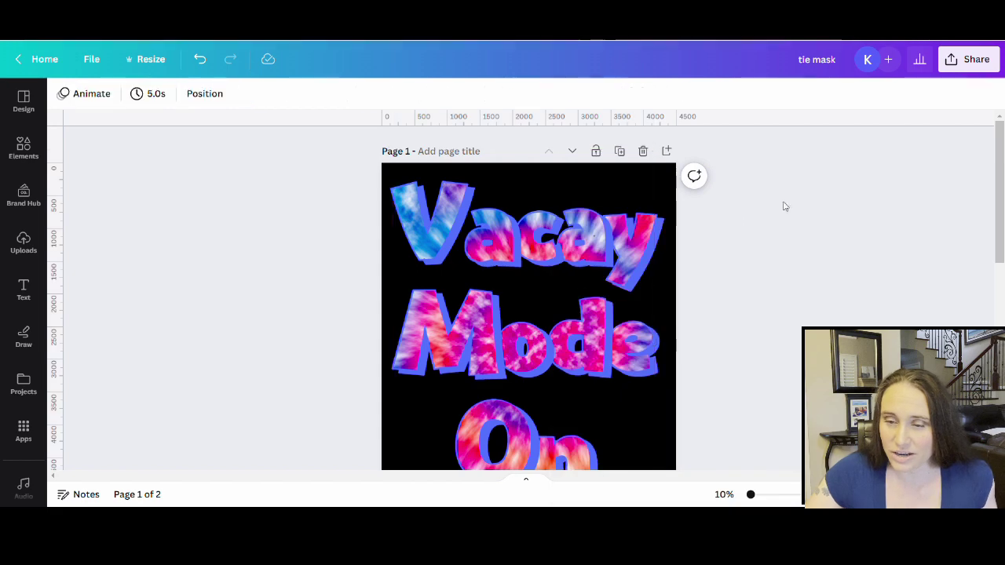
{"action": "left_click", "coordinate": [577, 155]}
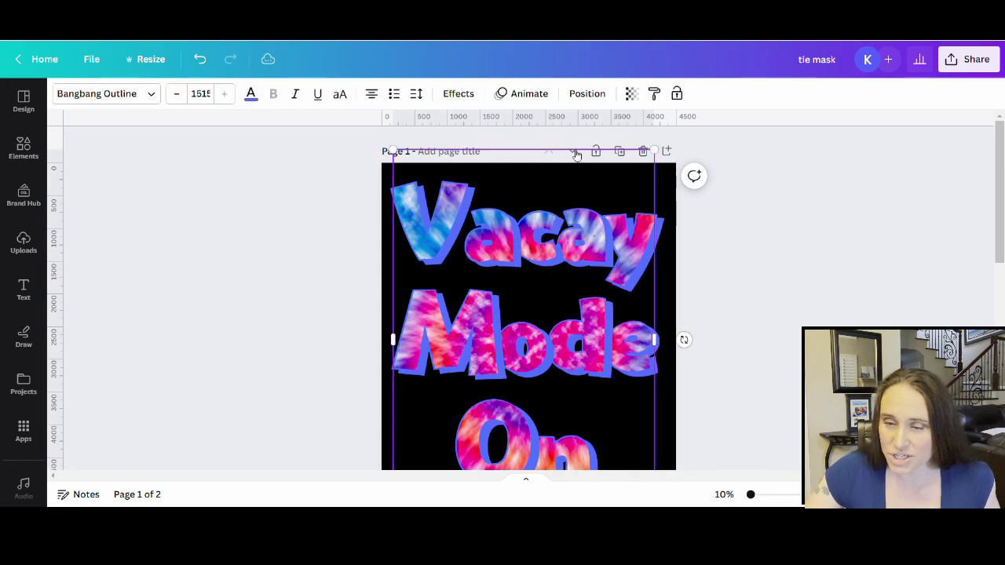
{"action": "left_click", "coordinate": [587, 93]}
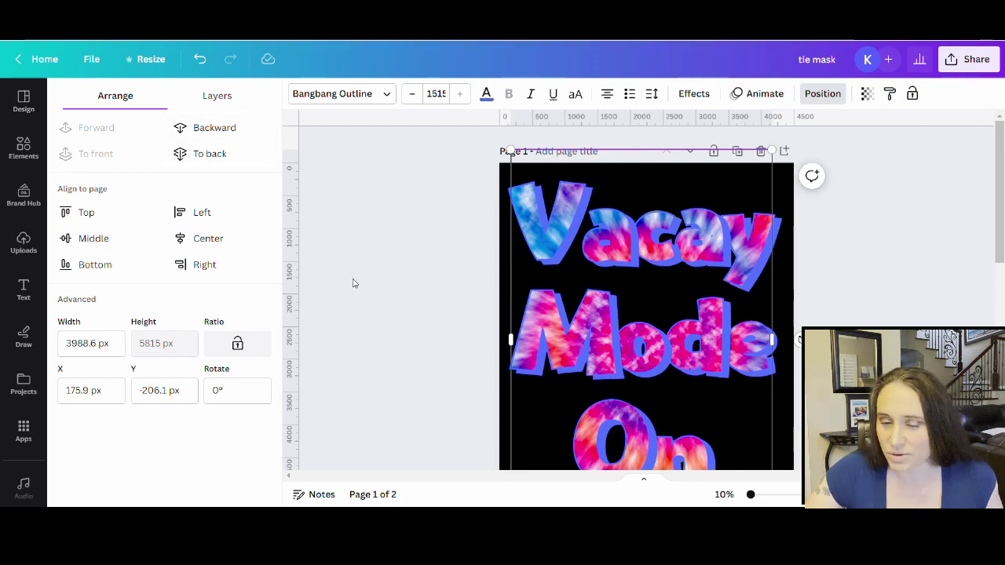
{"action": "left_click", "coordinate": [387, 299]}
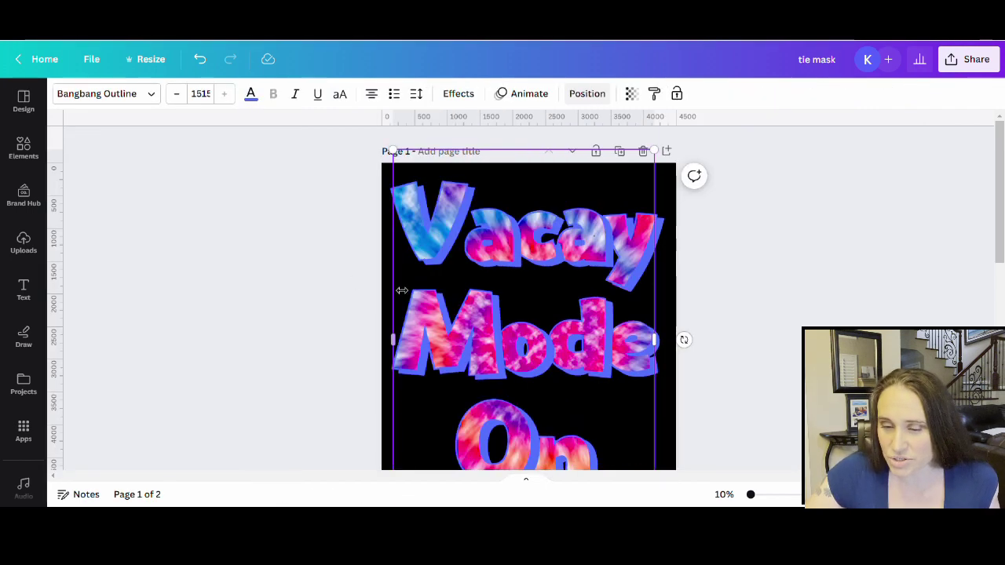
{"action": "left_click", "coordinate": [801, 259]}
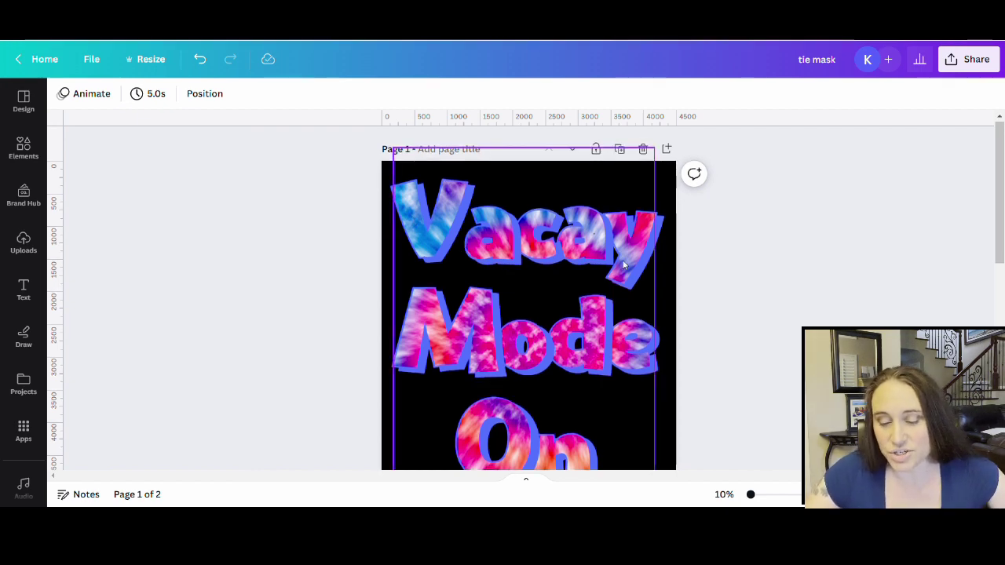
{"action": "scroll", "coordinate": [627, 267], "scroll_direction": "down", "scroll_amount": 2}
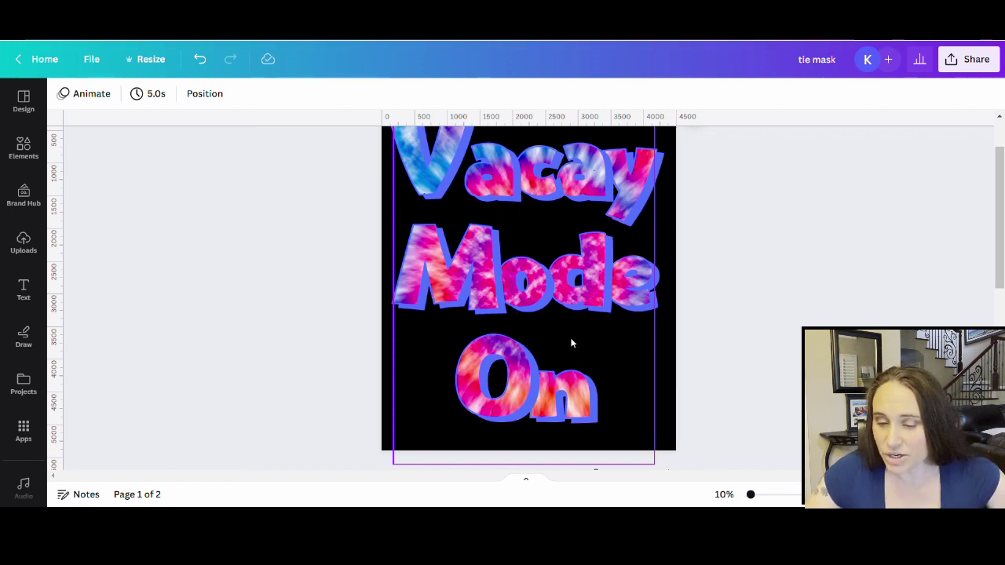
Change the colour of the "Vacay Mode On" outline text on page 1 to white and look over the design.
{"action": "left_click", "coordinate": [655, 318]}
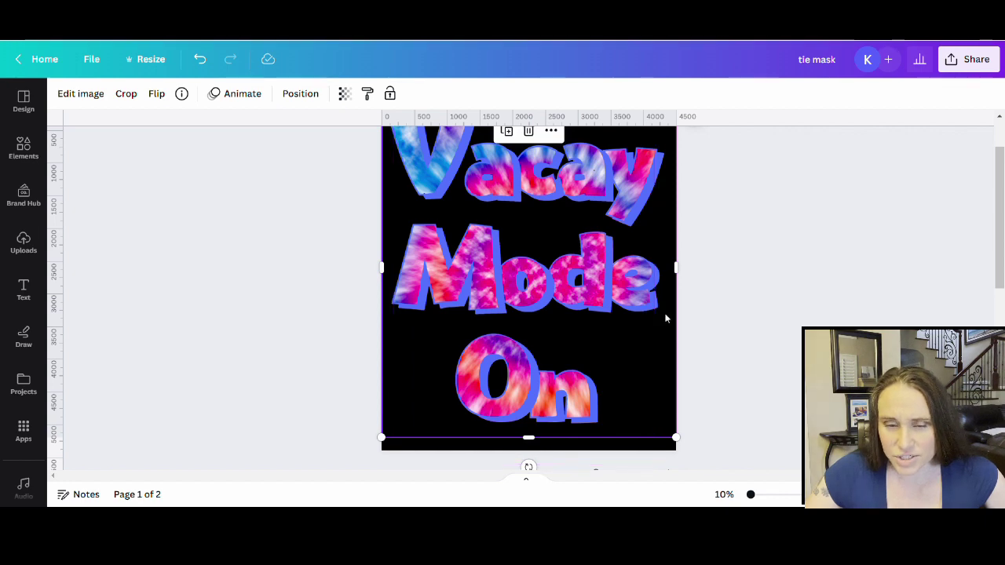
{"action": "left_click", "coordinate": [593, 415]}
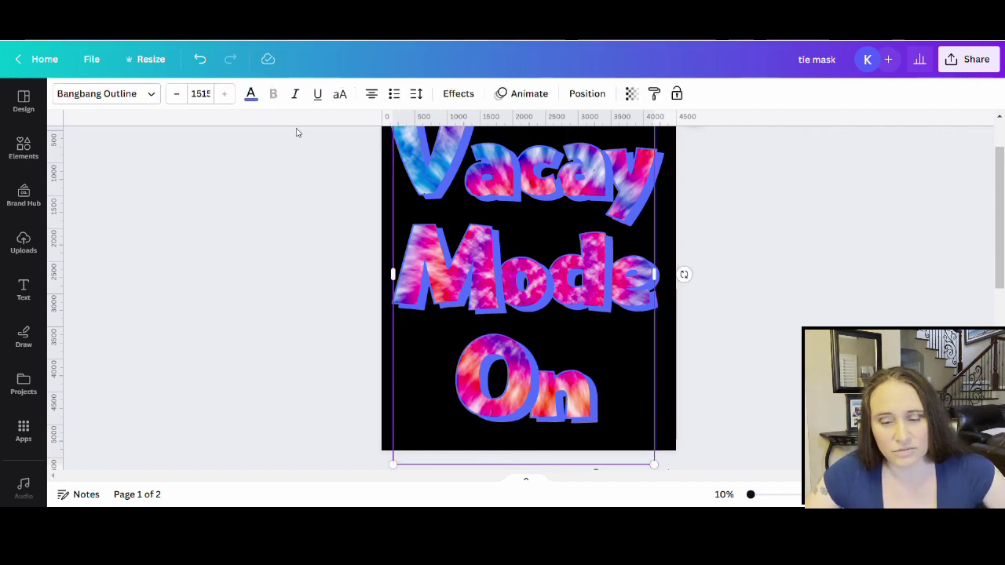
{"action": "left_click", "coordinate": [251, 95]}
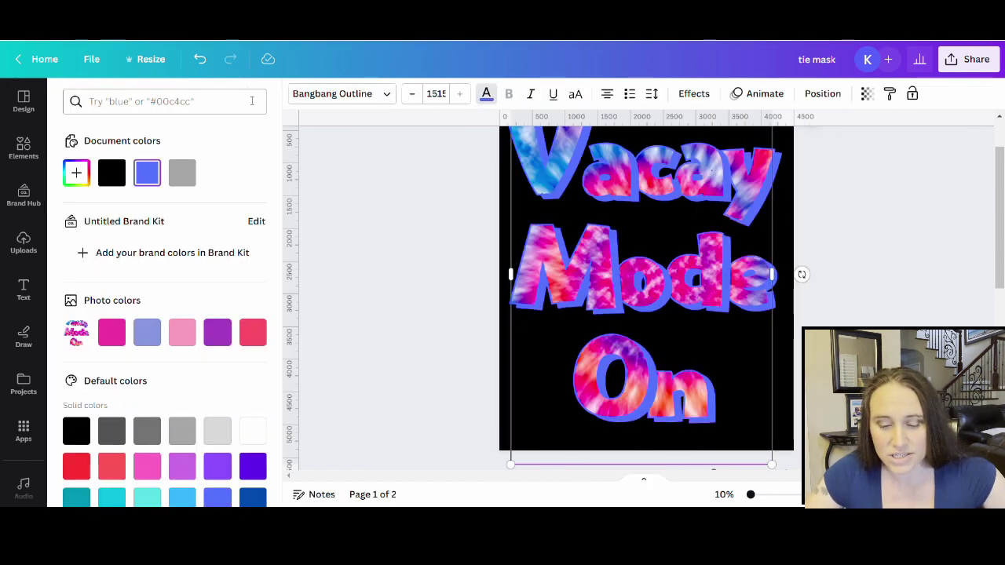
{"action": "left_click", "coordinate": [256, 434]}
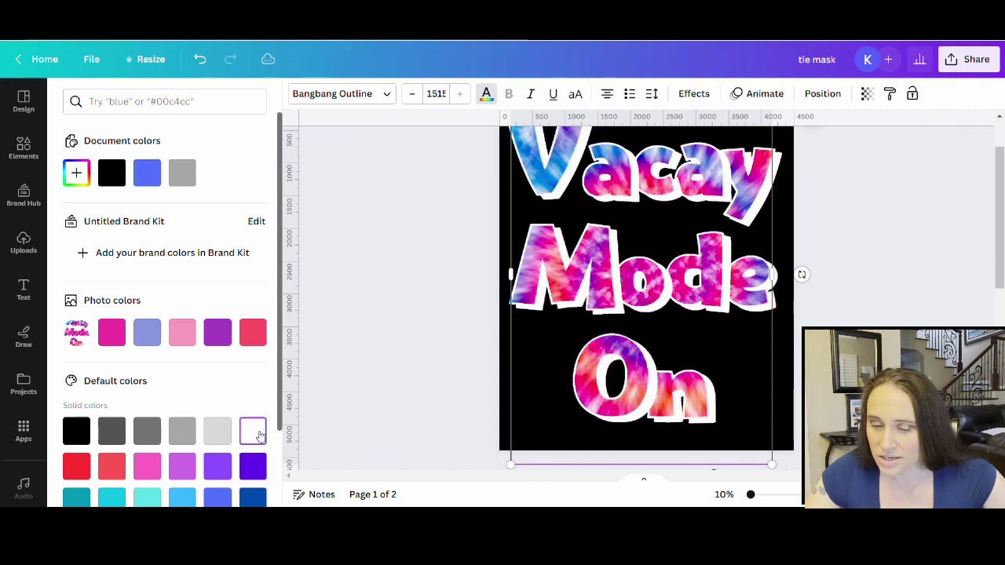
{"action": "left_click", "coordinate": [768, 329]}
{"action": "scroll", "coordinate": [770, 329], "scroll_direction": "up", "scroll_amount": 1}
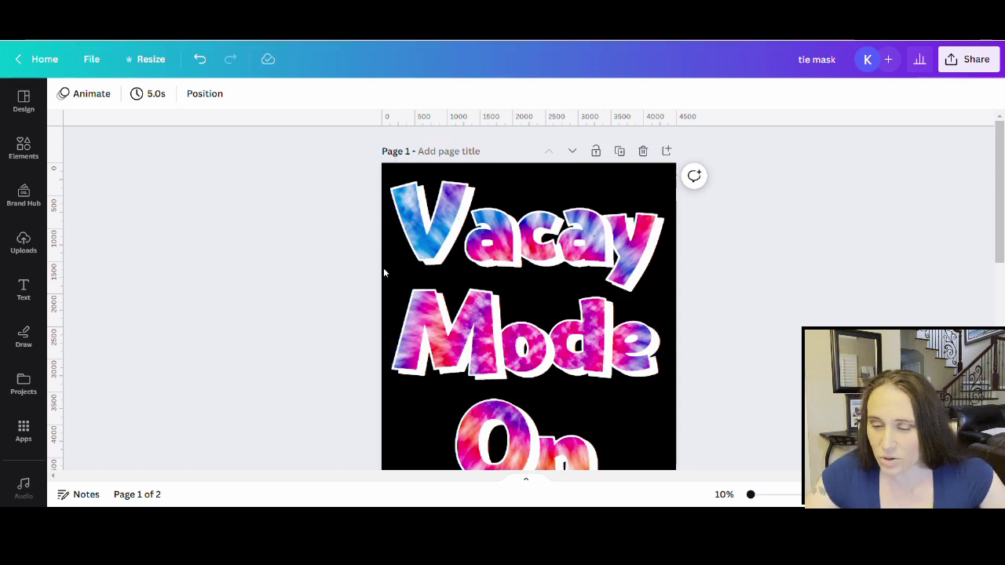
{"action": "scroll", "coordinate": [651, 314], "scroll_direction": "down", "scroll_amount": 2}
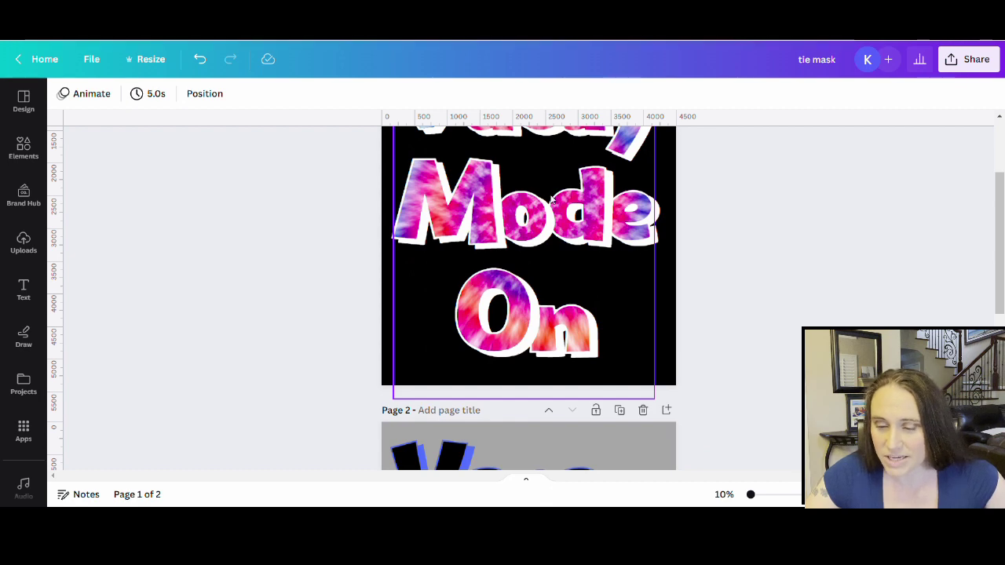
{"action": "scroll", "coordinate": [755, 311], "scroll_direction": "up", "scroll_amount": 2}
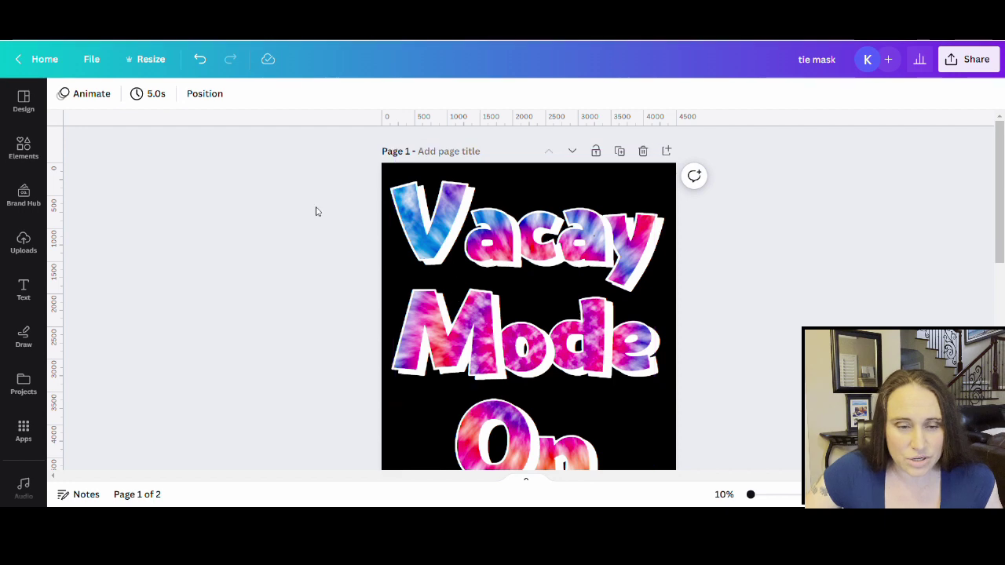
Browse the outline fonts available for the "Vacay Mode On" outline text on page 1.
{"action": "left_click", "coordinate": [414, 241]}
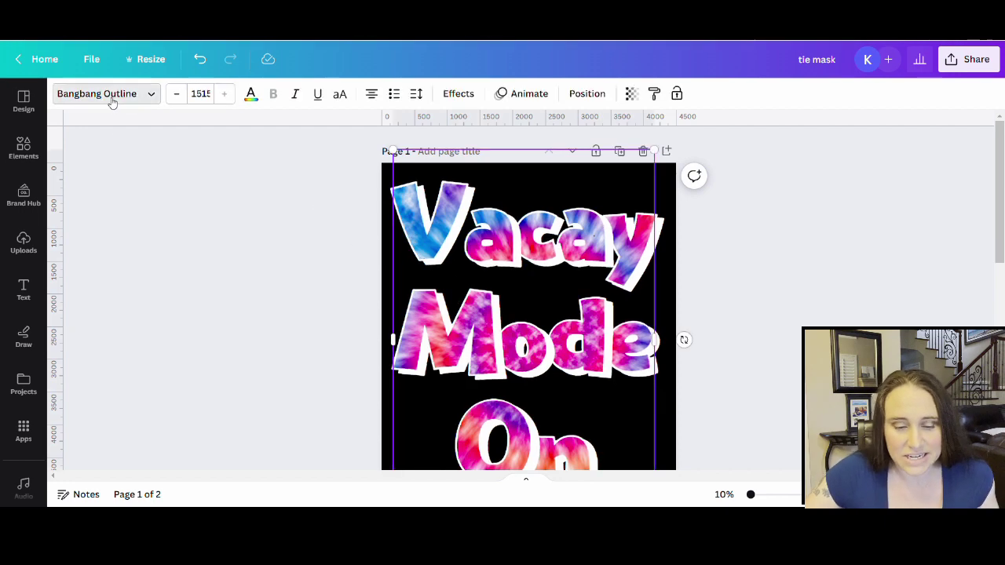
{"action": "left_click", "coordinate": [112, 98]}
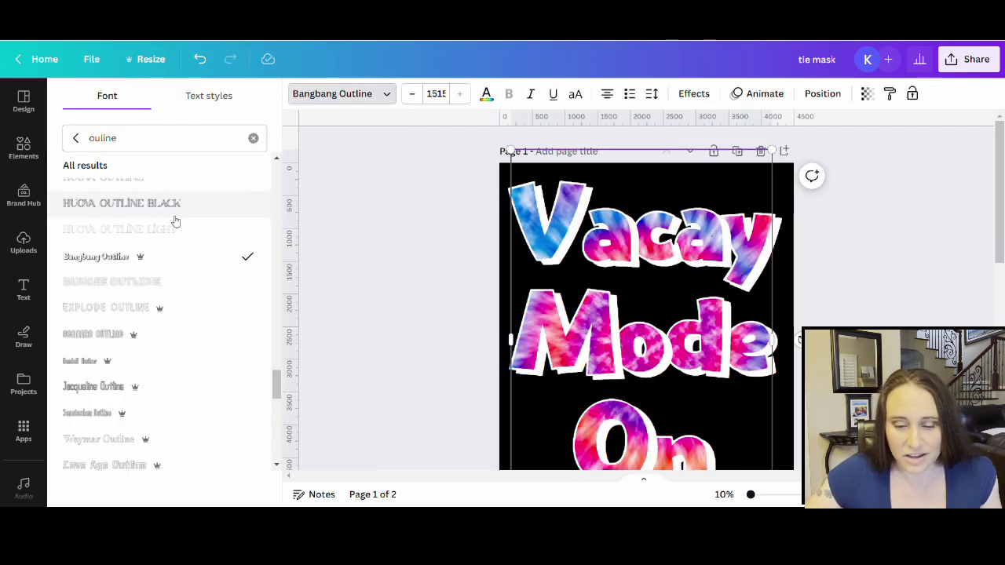
{"action": "scroll", "coordinate": [254, 354], "scroll_direction": "up", "scroll_amount": 10}
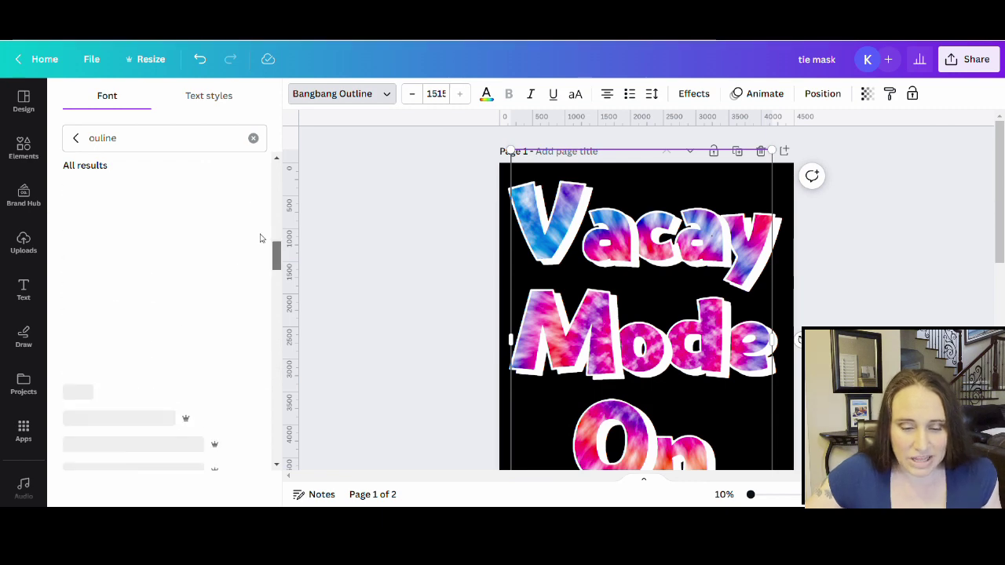
{"action": "scroll", "coordinate": [164, 244], "scroll_direction": "down", "scroll_amount": 5}
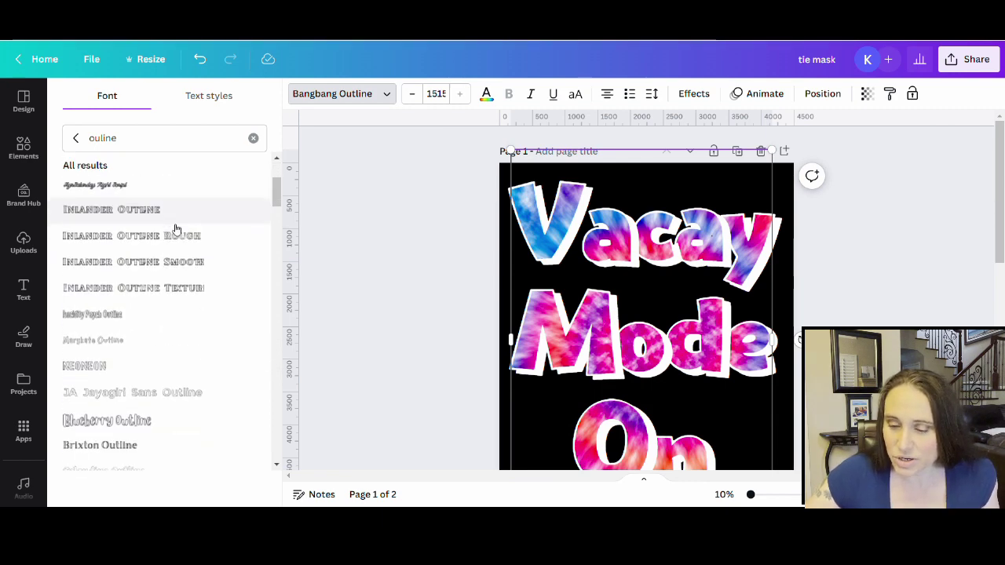
{"action": "scroll", "coordinate": [754, 313], "scroll_direction": "down", "scroll_amount": 1}
Add a third page with the text "vacay", enlarge it to about size 989 and move it to the page's upper middle.
{"action": "scroll", "coordinate": [754, 312], "scroll_direction": "down", "scroll_amount": 10}
{"action": "left_click", "coordinate": [615, 435]}
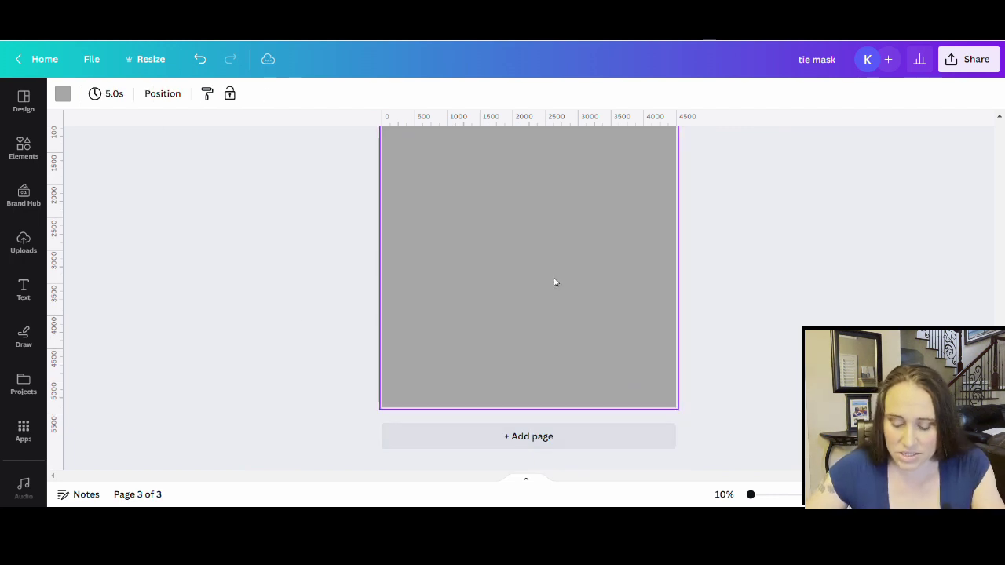
{"action": "key", "text": "t"}
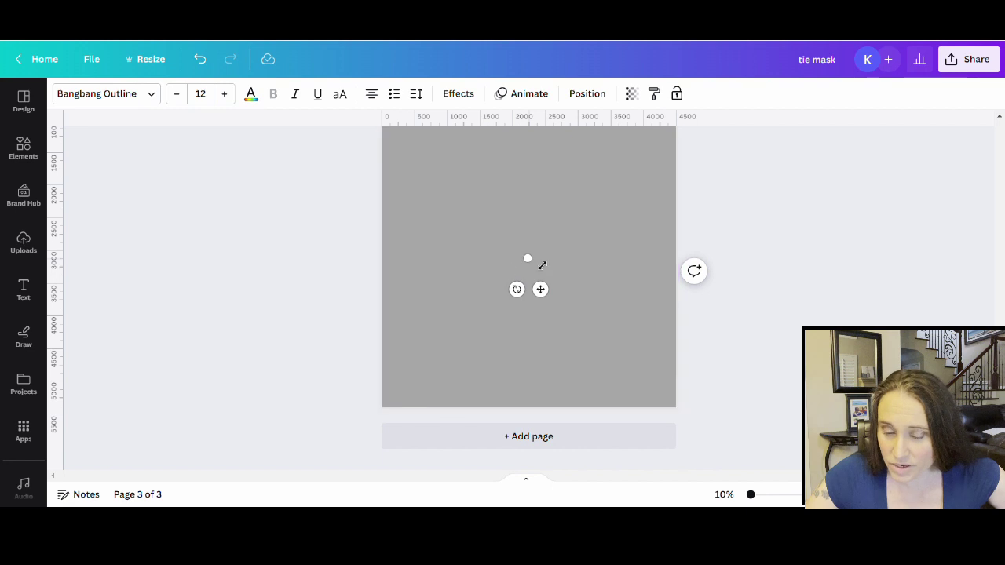
{"action": "left_click_drag", "start_coordinate": [540, 264], "coordinate": [684, 159]}
{"action": "left_click", "coordinate": [521, 369]}
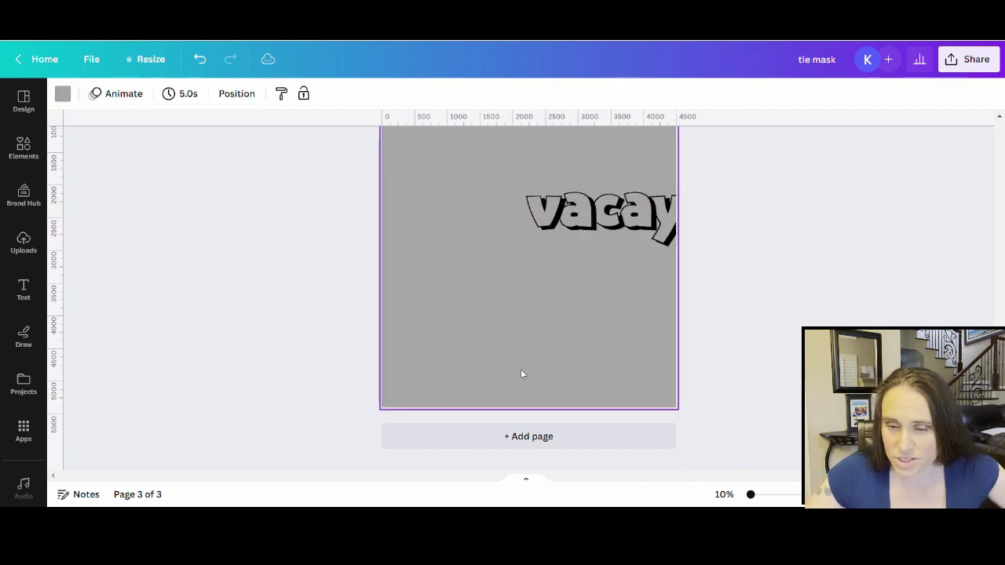
{"action": "left_click_drag", "start_coordinate": [602, 248], "coordinate": [512, 210]}
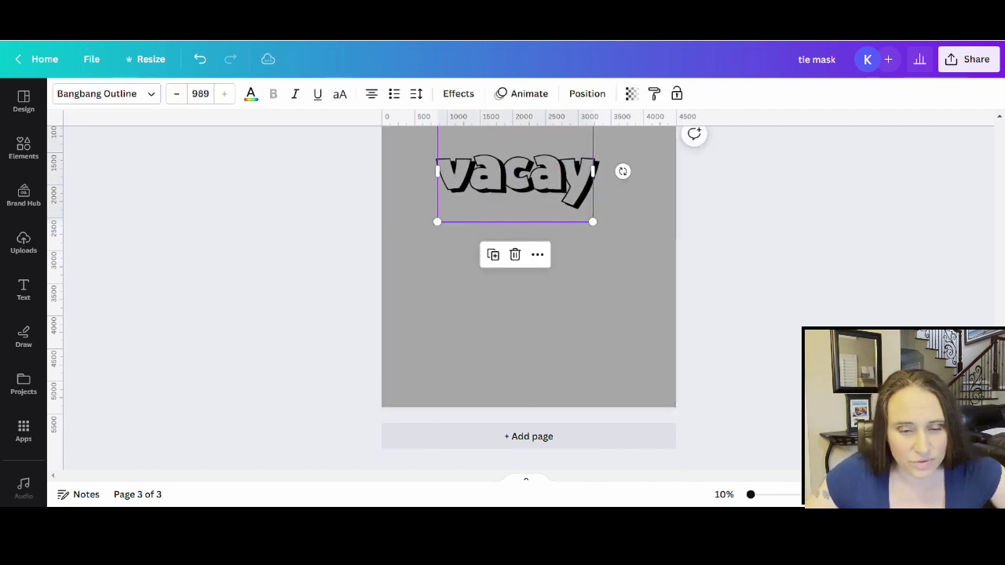
Try the Rosella Deco, Rosella Engraved, Rosella Hatched and Rosella Inline fonts on the "vacay" text on page 3.
{"action": "left_click", "coordinate": [102, 93]}
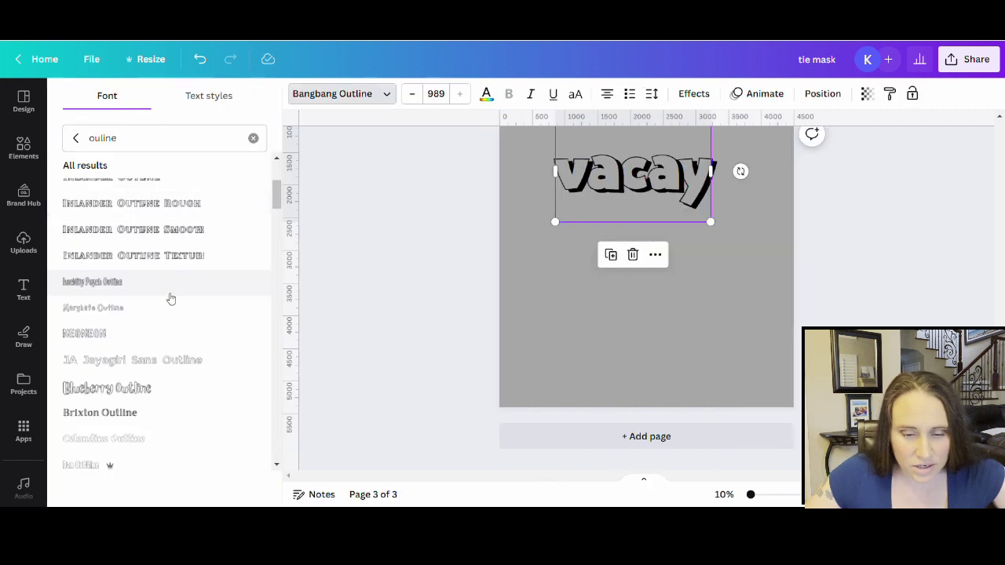
{"action": "scroll", "coordinate": [161, 317], "scroll_direction": "down", "scroll_amount": 5}
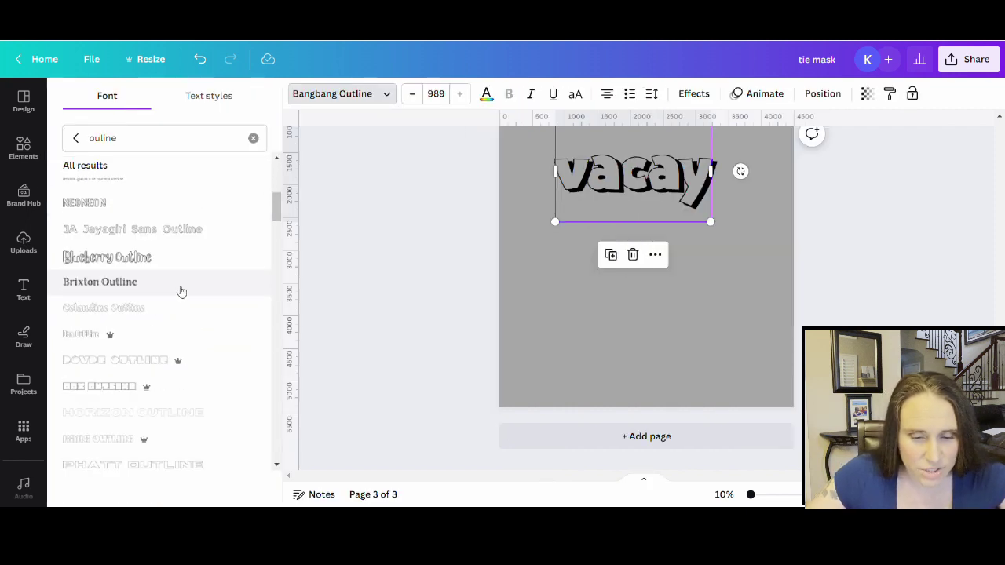
{"action": "scroll", "coordinate": [177, 307], "scroll_direction": "down", "scroll_amount": 4}
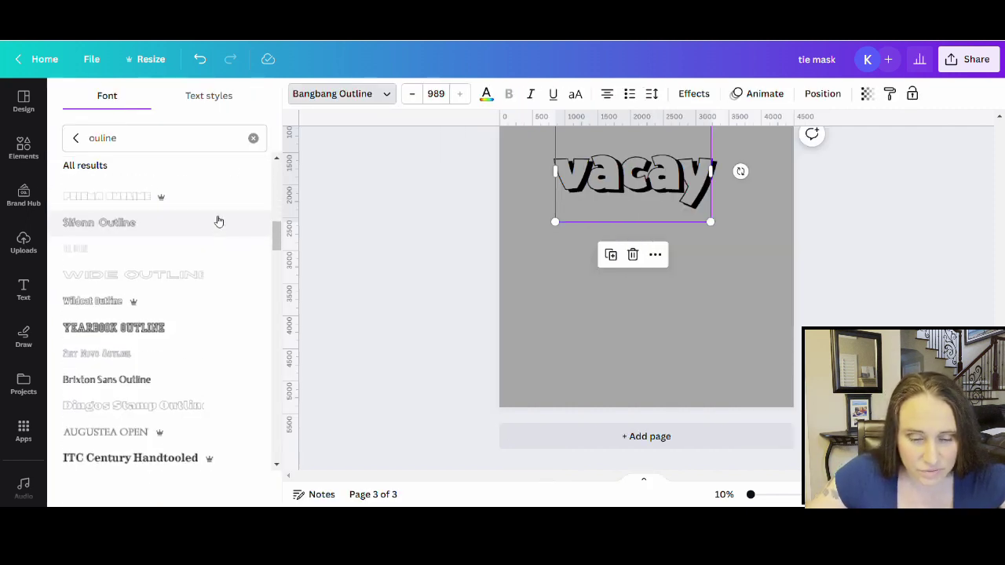
{"action": "scroll", "coordinate": [216, 215], "scroll_direction": "down", "scroll_amount": 4}
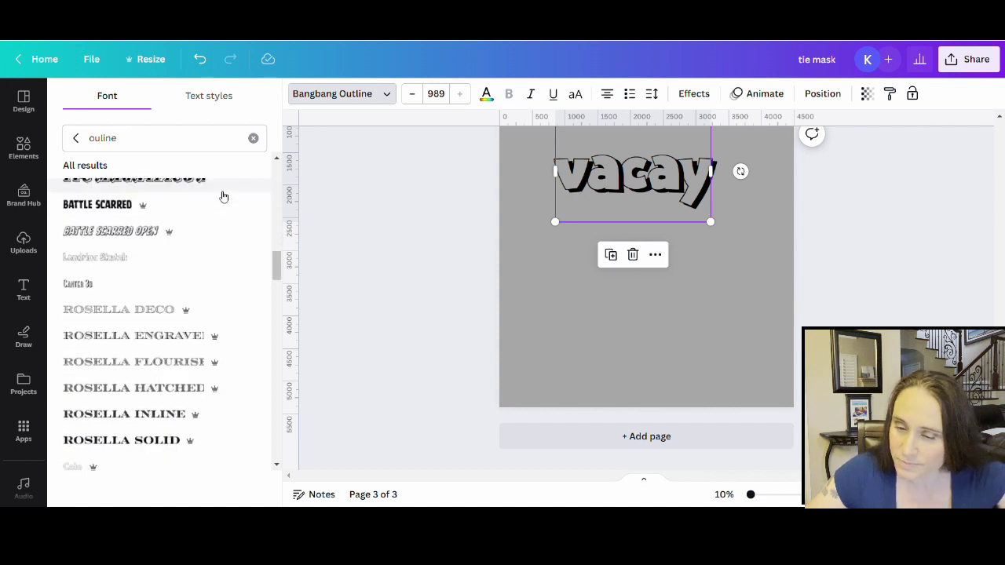
{"action": "left_click", "coordinate": [107, 310]}
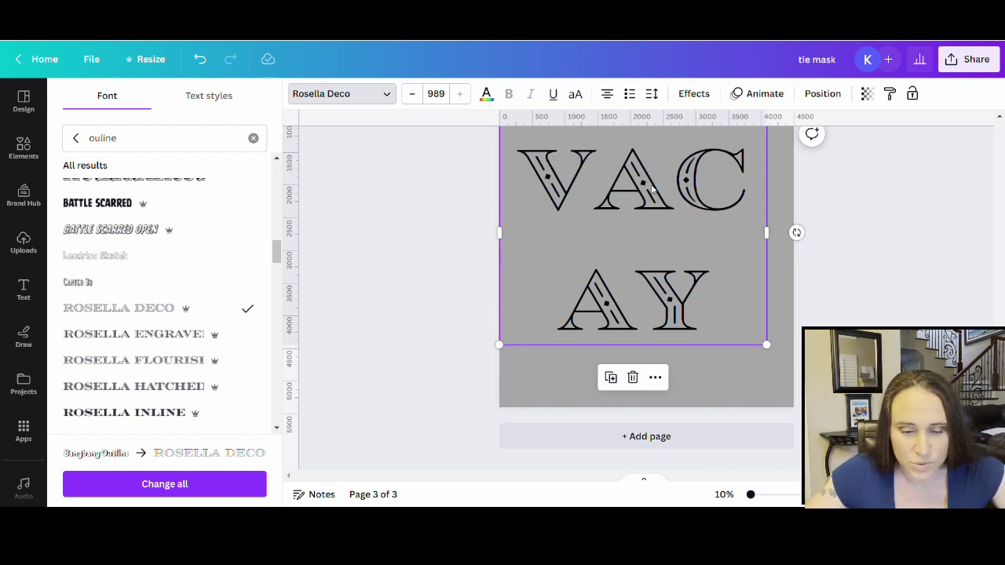
{"action": "left_click", "coordinate": [175, 336]}
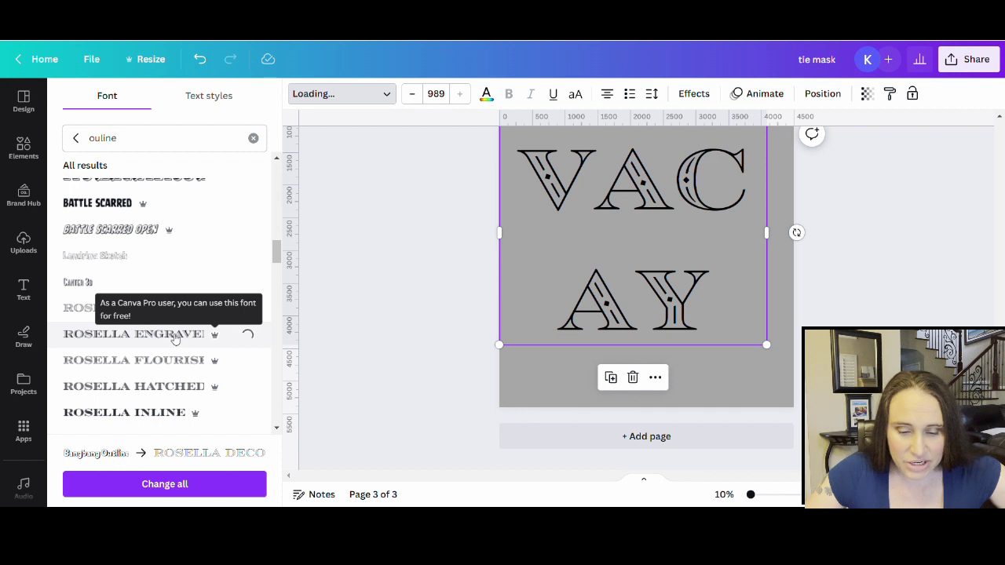
{"action": "left_click", "coordinate": [150, 397]}
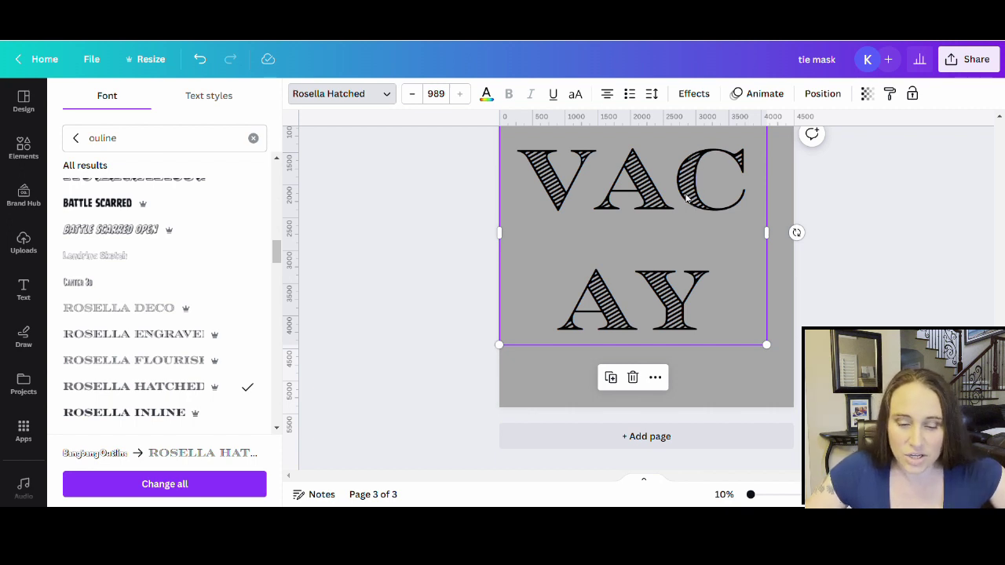
{"action": "scroll", "coordinate": [215, 272], "scroll_direction": "down", "scroll_amount": 3}
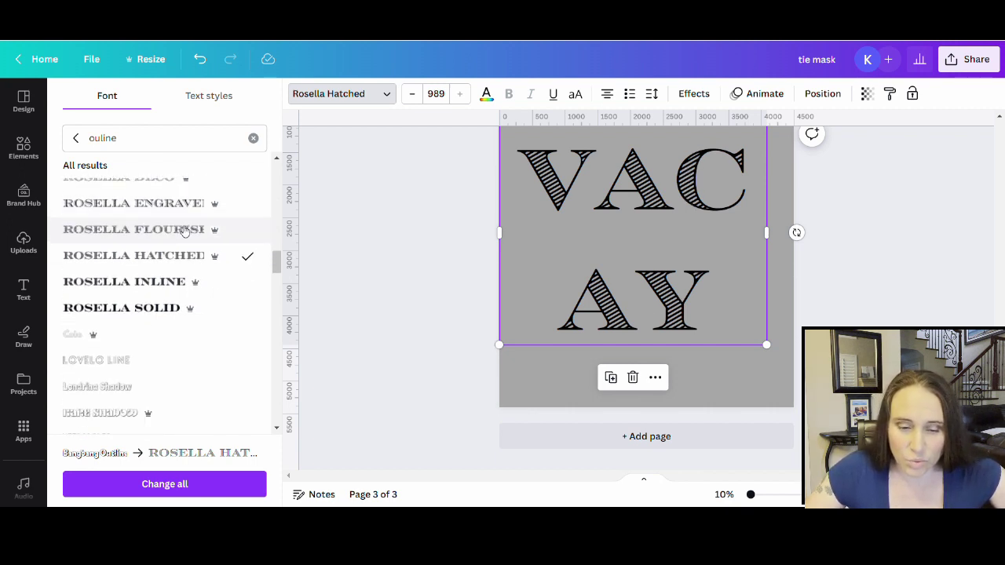
{"action": "left_click", "coordinate": [157, 282]}
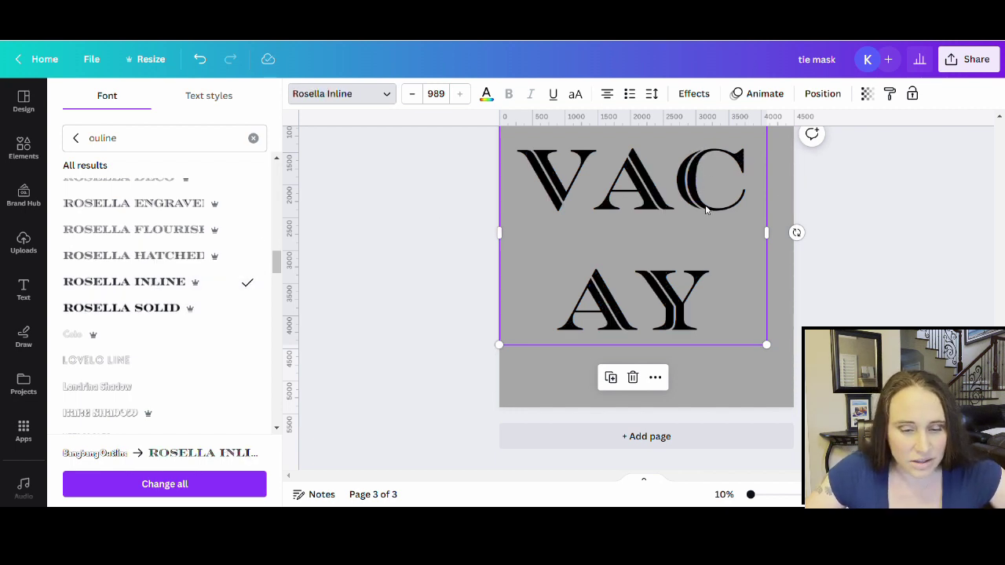
Look further through the outline fonts and try Rabanera on the "vacay" text.
{"action": "scroll", "coordinate": [191, 232], "scroll_direction": "down", "scroll_amount": 2}
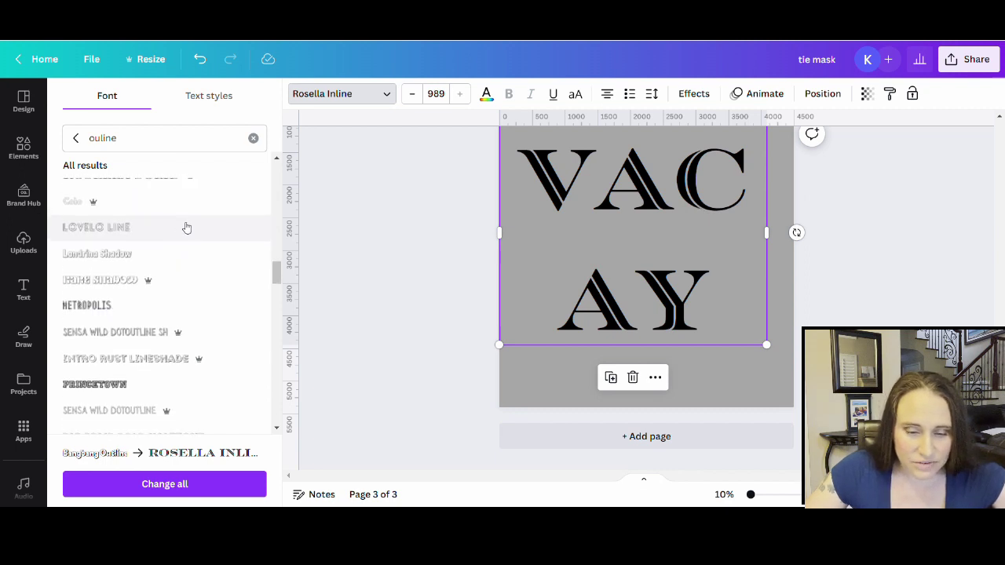
{"action": "scroll", "coordinate": [189, 224], "scroll_direction": "down", "scroll_amount": 2}
{"action": "scroll", "coordinate": [196, 212], "scroll_direction": "down", "scroll_amount": 1}
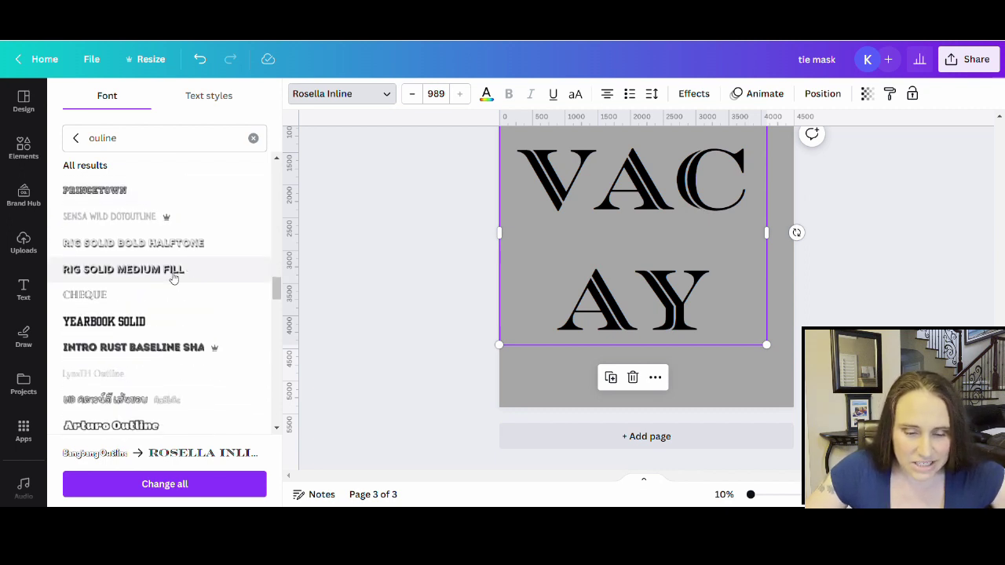
{"action": "scroll", "coordinate": [181, 271], "scroll_direction": "down", "scroll_amount": 4}
{"action": "scroll", "coordinate": [188, 259], "scroll_direction": "down", "scroll_amount": 3}
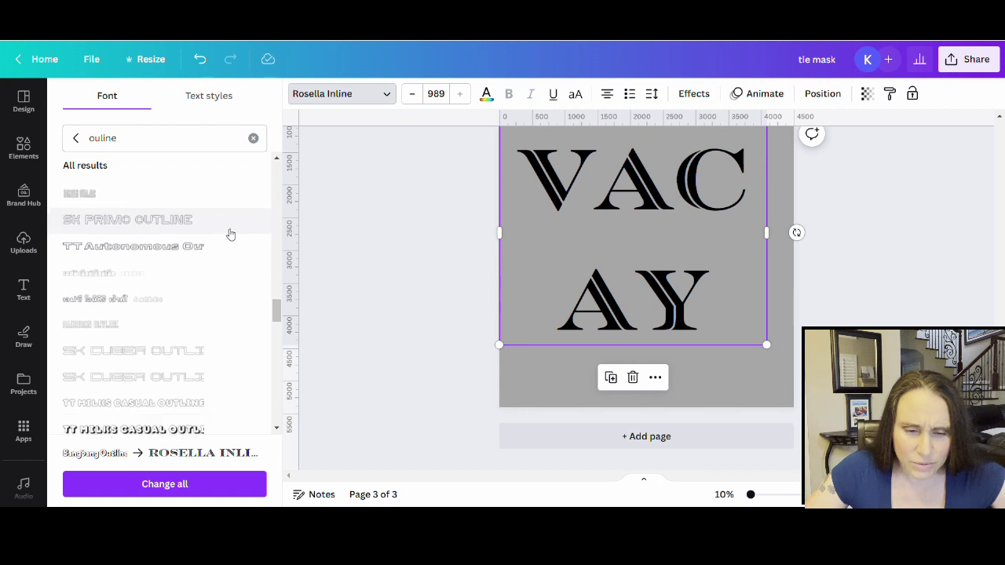
{"action": "scroll", "coordinate": [191, 311], "scroll_direction": "down", "scroll_amount": 2}
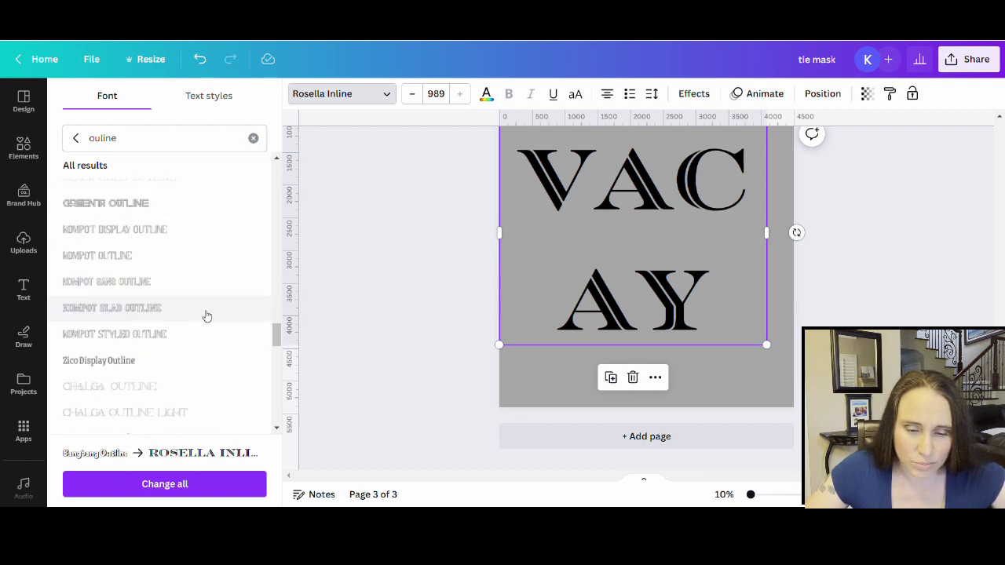
{"action": "scroll", "coordinate": [164, 287], "scroll_direction": "down", "scroll_amount": 2}
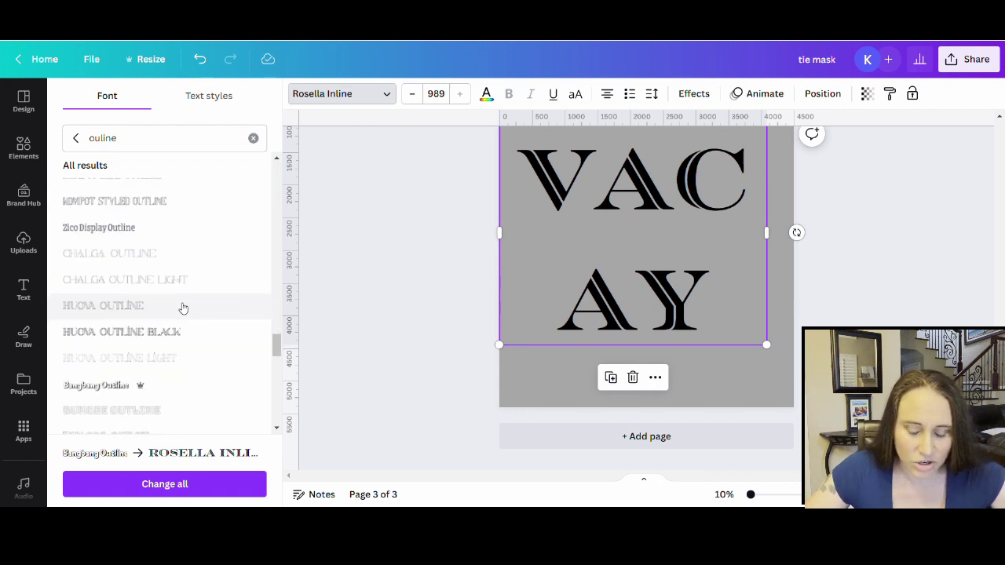
{"action": "scroll", "coordinate": [157, 346], "scroll_direction": "down", "scroll_amount": 2}
{"action": "scroll", "coordinate": [165, 361], "scroll_direction": "down", "scroll_amount": 2}
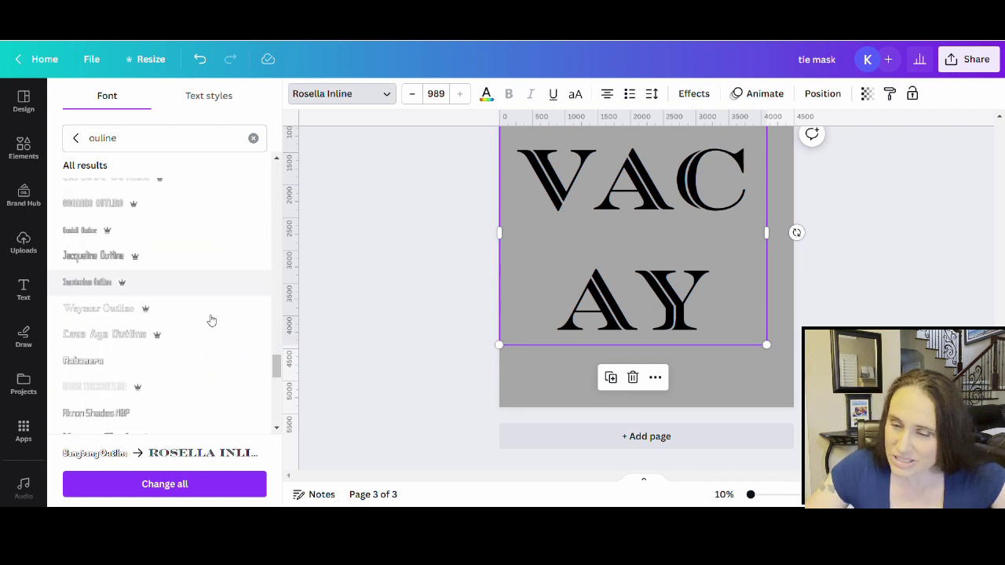
{"action": "left_click", "coordinate": [106, 370]}
Try the cow-patterned TT Milks Casual Outline font on the "vacay" text.
{"action": "scroll", "coordinate": [188, 251], "scroll_direction": "down", "scroll_amount": 3}
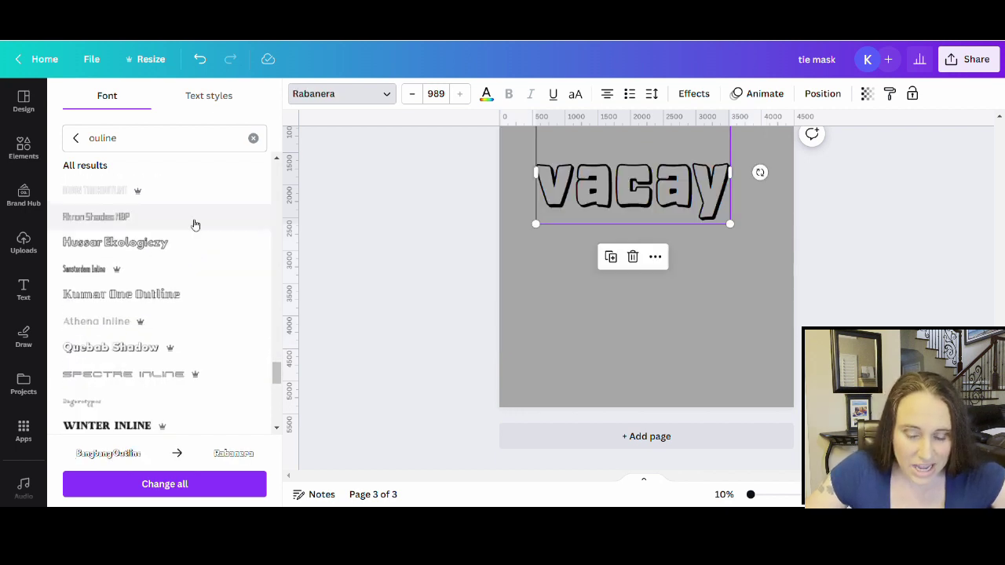
{"action": "scroll", "coordinate": [204, 236], "scroll_direction": "down", "scroll_amount": 2}
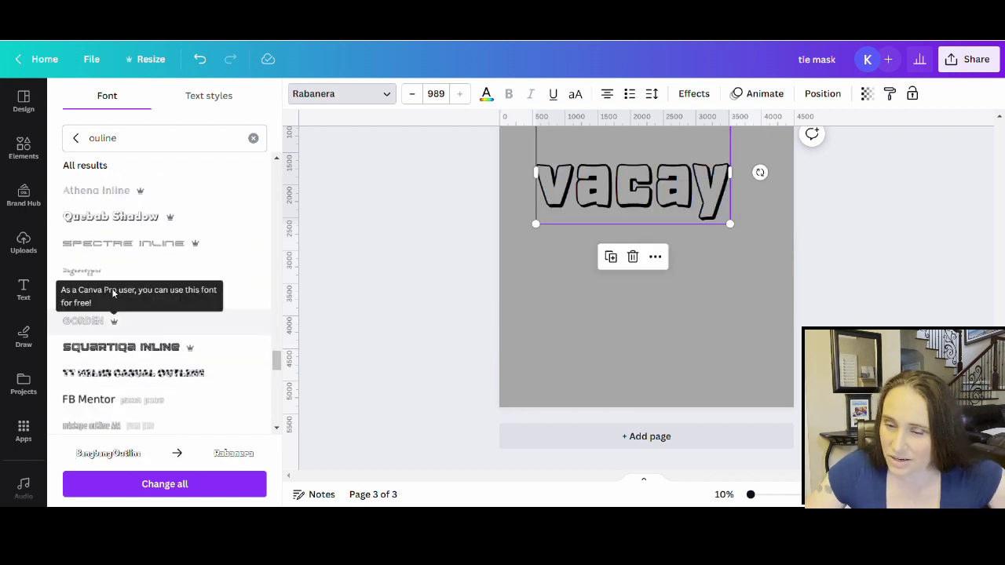
{"action": "left_click", "coordinate": [189, 381]}
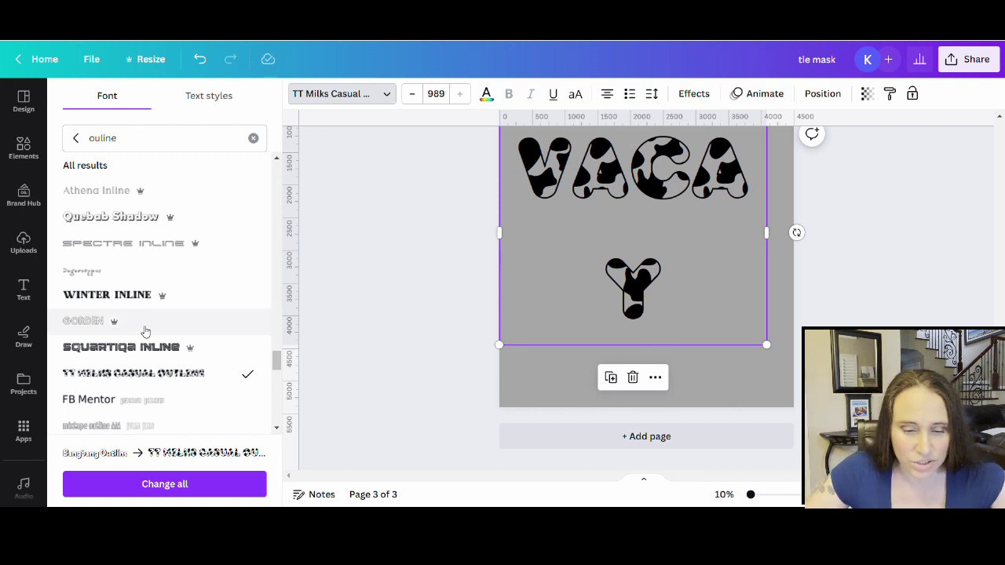
Change the font of the "vacay" text on page 3 to モトヤ装飾ライン C.
{"action": "scroll", "coordinate": [146, 322], "scroll_direction": "down", "scroll_amount": 5}
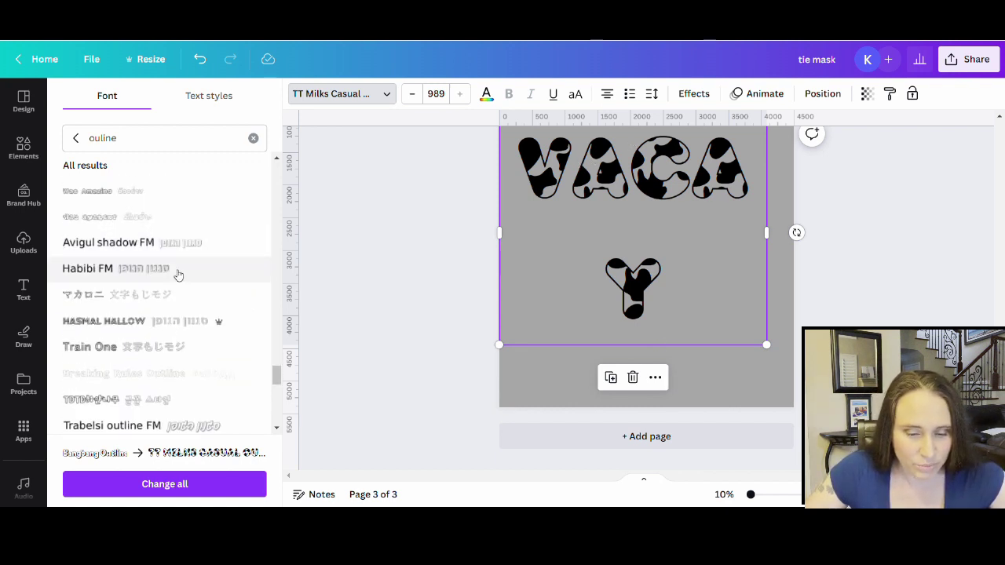
{"action": "scroll", "coordinate": [186, 346], "scroll_direction": "down", "scroll_amount": 4}
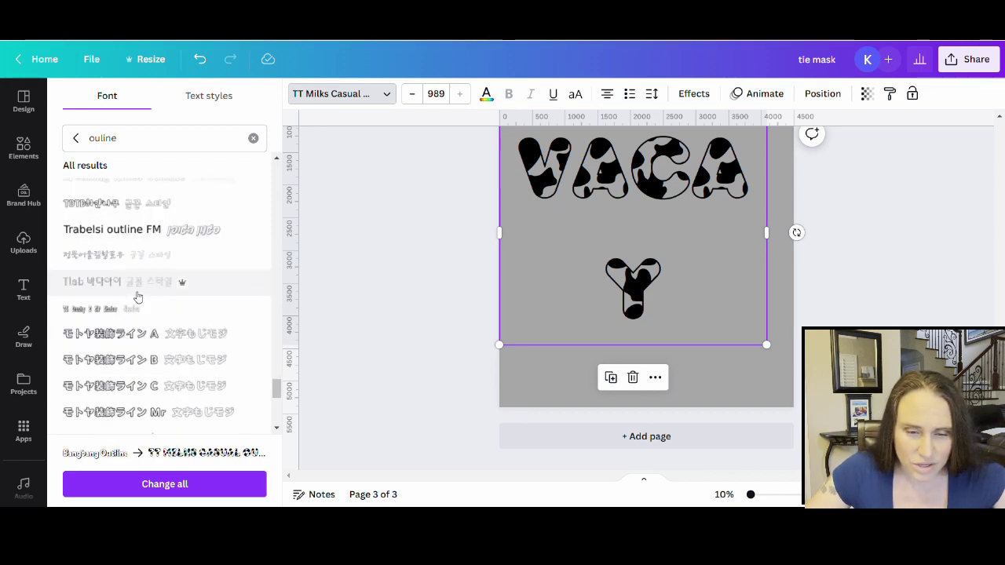
{"action": "scroll", "coordinate": [157, 261], "scroll_direction": "down", "scroll_amount": 3}
{"action": "left_click", "coordinate": [156, 261]}
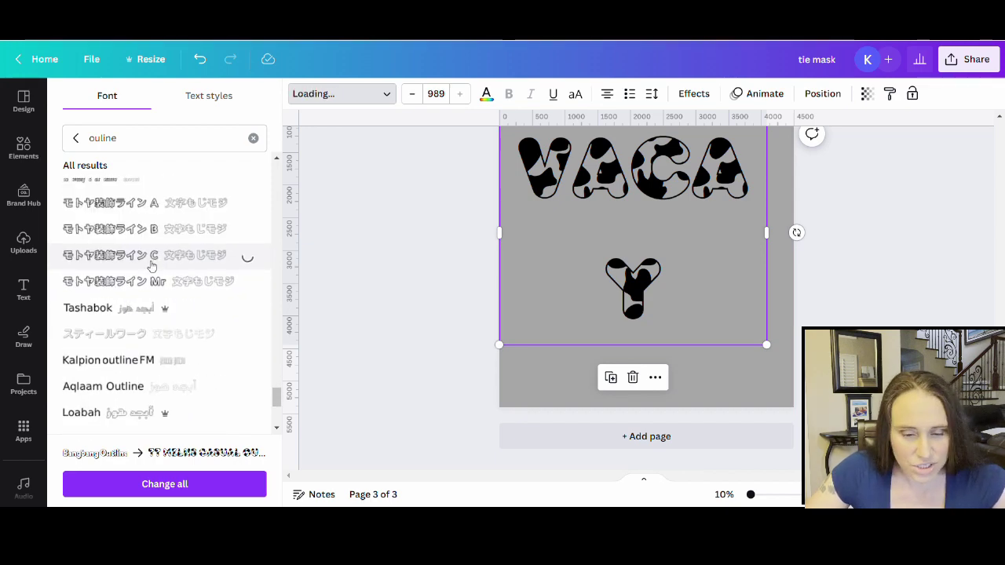
{"action": "scroll", "coordinate": [150, 267], "scroll_direction": "down", "scroll_amount": 3}
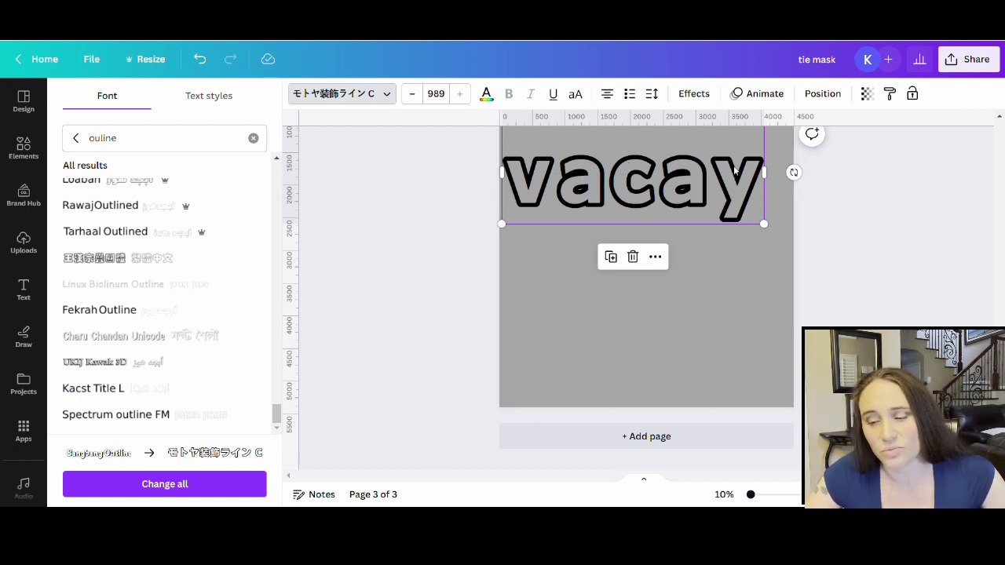
Move the "vacay" text up against page 3's upper edge, roughly centred across the page.
{"action": "left_click", "coordinate": [664, 371]}
{"action": "scroll", "coordinate": [664, 371], "scroll_direction": "up", "scroll_amount": 3}
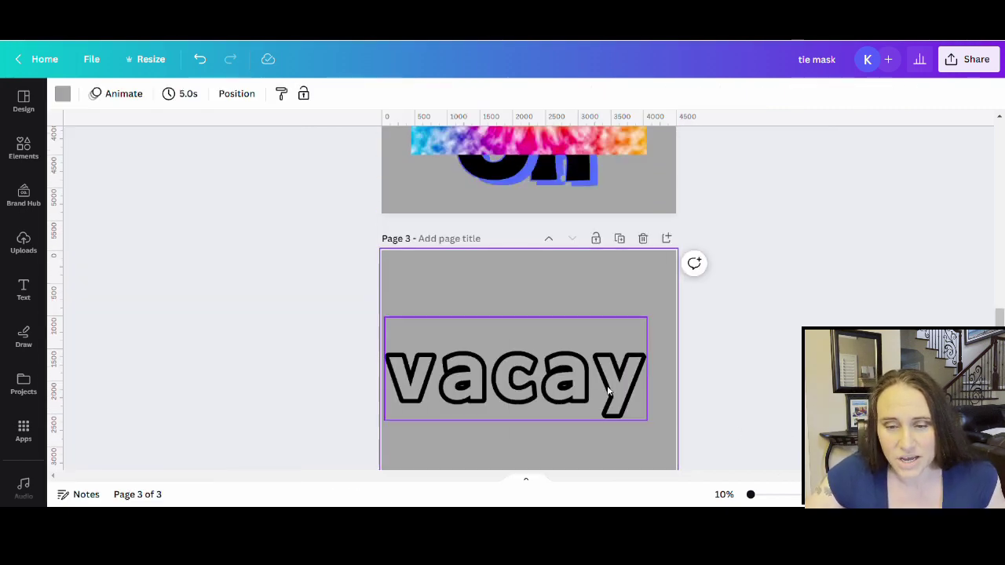
{"action": "left_click_drag", "start_coordinate": [606, 386], "coordinate": [620, 321]}
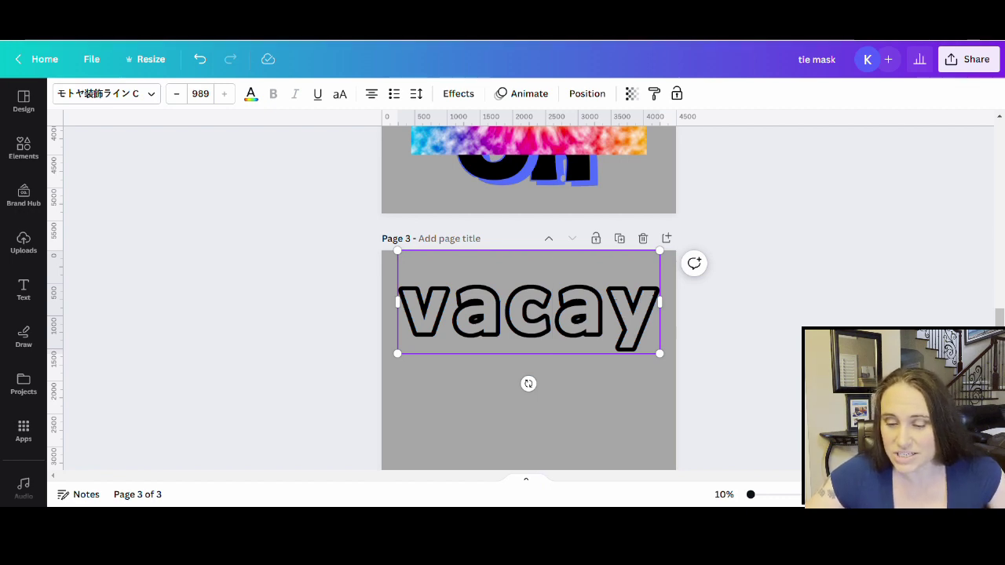
{"action": "left_click", "coordinate": [579, 412]}
{"action": "left_click", "coordinate": [617, 317]}
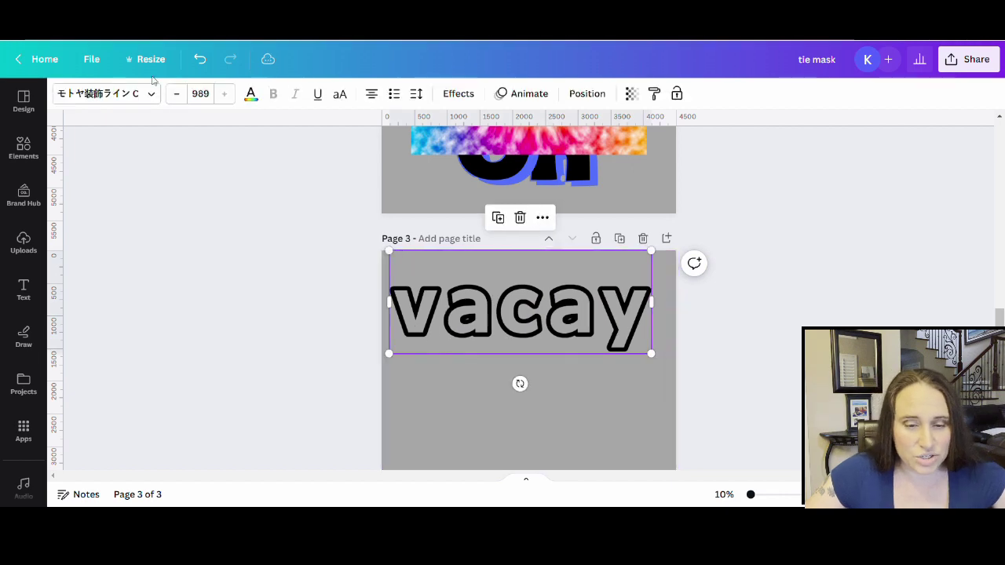
Browse the uploaded fonts and try Armalite Rifle on the "vacay" text on page 3.
{"action": "left_click", "coordinate": [149, 98]}
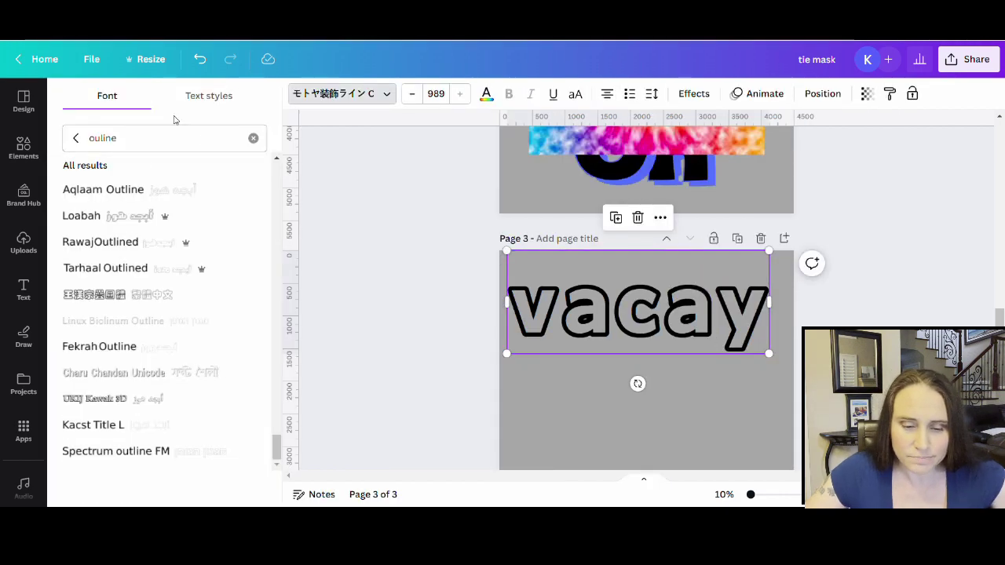
{"action": "left_click", "coordinate": [75, 137]}
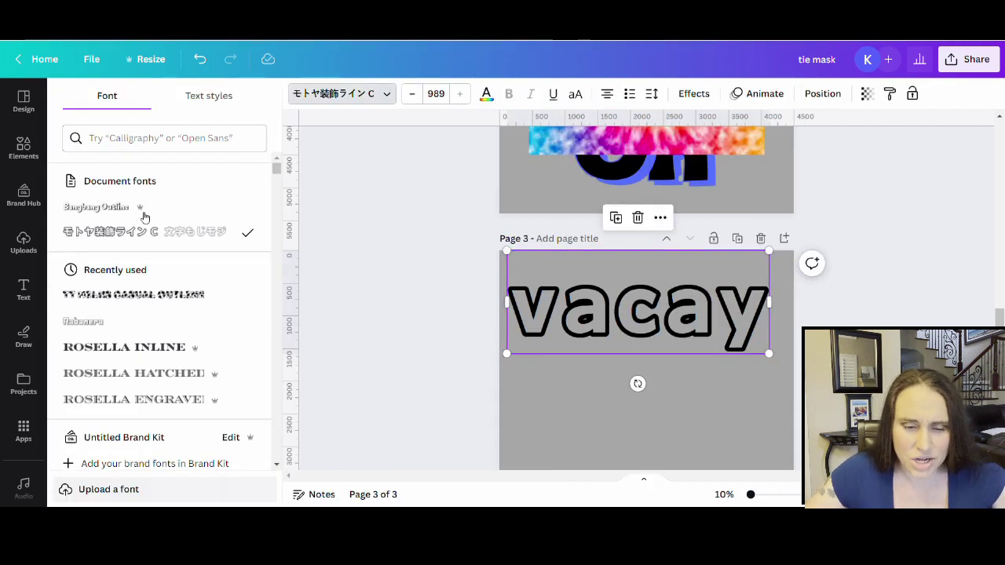
{"action": "scroll", "coordinate": [146, 281], "scroll_direction": "down", "scroll_amount": 5}
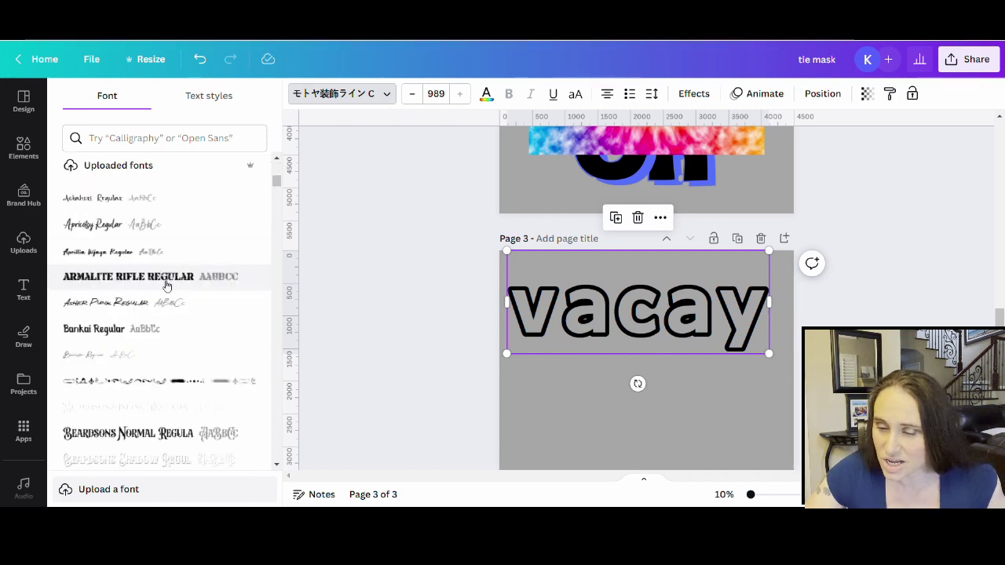
{"action": "left_click", "coordinate": [164, 278]}
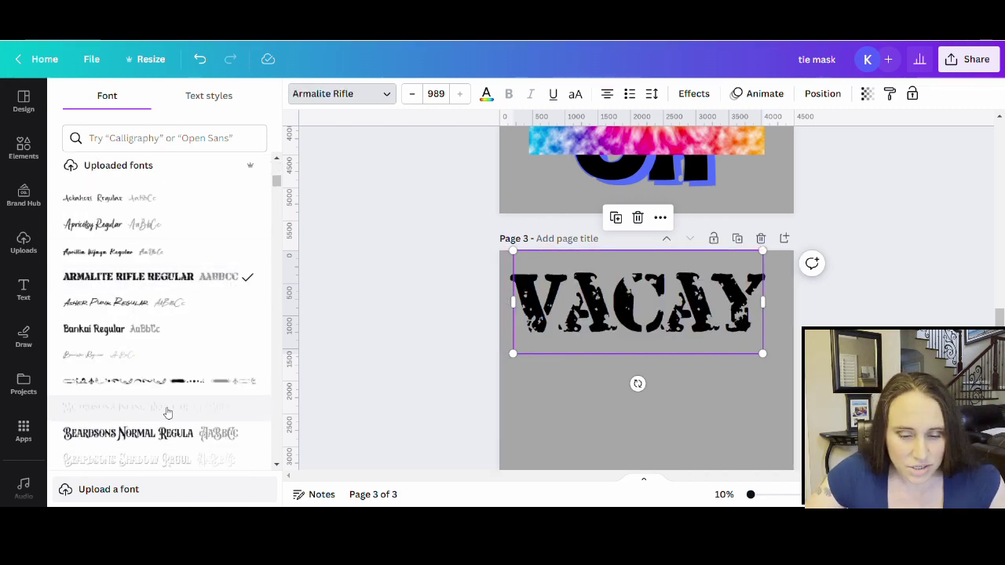
Change the font of the "vacay" text on page 3 to the uploaded Death Star font.
{"action": "scroll", "coordinate": [137, 309], "scroll_direction": "down", "scroll_amount": 4}
{"action": "scroll", "coordinate": [172, 257], "scroll_direction": "down", "scroll_amount": 10}
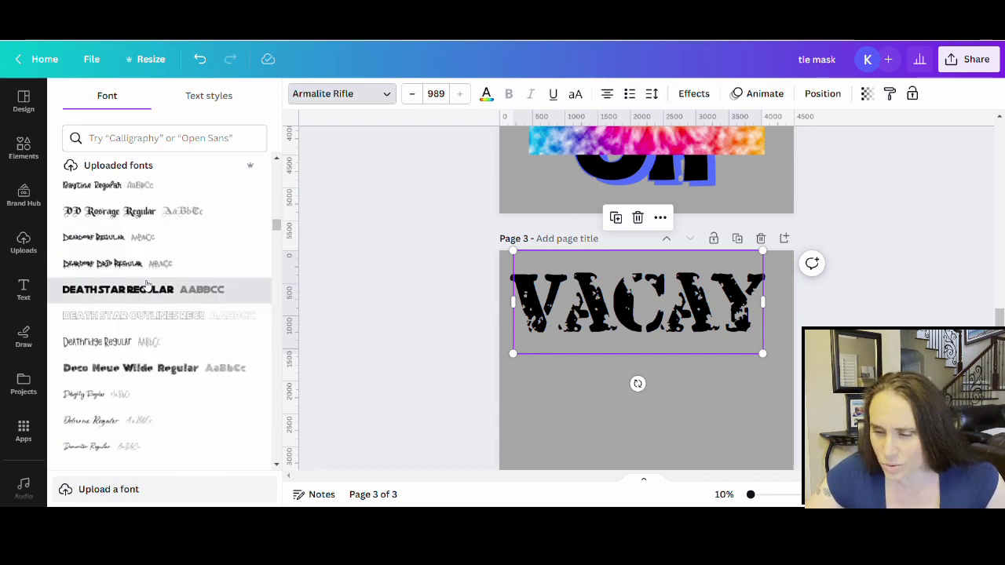
{"action": "left_click", "coordinate": [147, 287]}
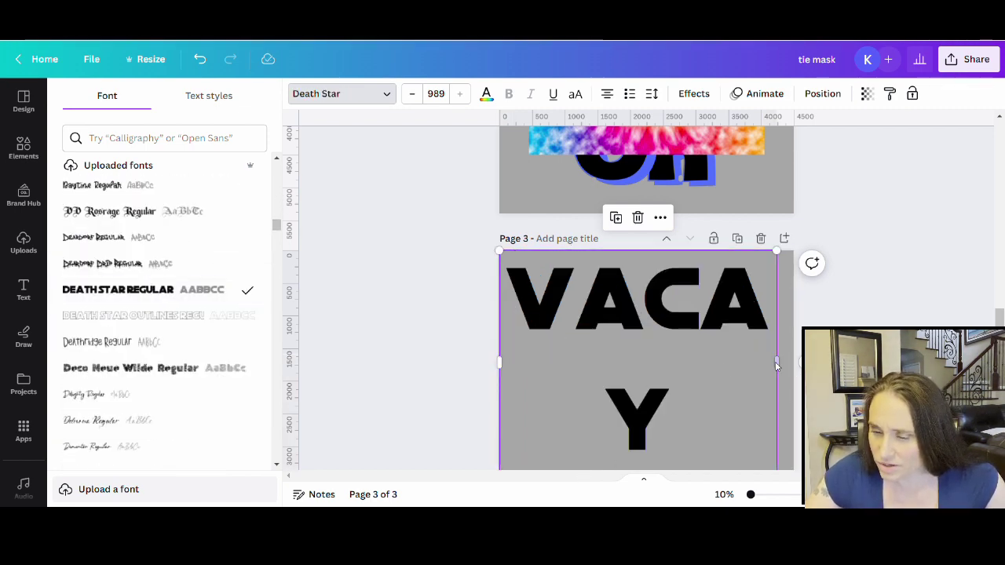
Scale the "vacay" text to font size 742 so it fits on one line, placed just below page 3's upper edge.
{"action": "left_click_drag", "start_coordinate": [777, 362], "coordinate": [698, 329]}
{"action": "mouse_move", "coordinate": [477, 286]}
{"action": "left_mouse_down"}
{"action": "mouse_move", "coordinate": [516, 284]}
{"action": "mouse_move", "coordinate": [568, 323]}
{"action": "mouse_move", "coordinate": [487, 295]}
{"action": "left_mouse_up"}
{"action": "left_click_drag", "start_coordinate": [599, 333], "coordinate": [624, 361]}
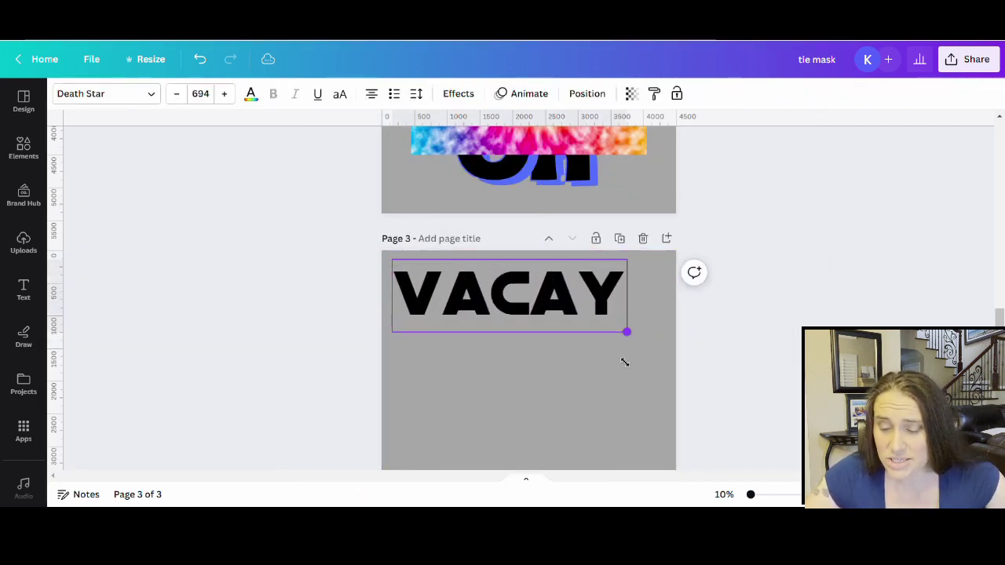
{"action": "left_click_drag", "start_coordinate": [573, 312], "coordinate": [579, 312]}
{"action": "left_click", "coordinate": [626, 307]}
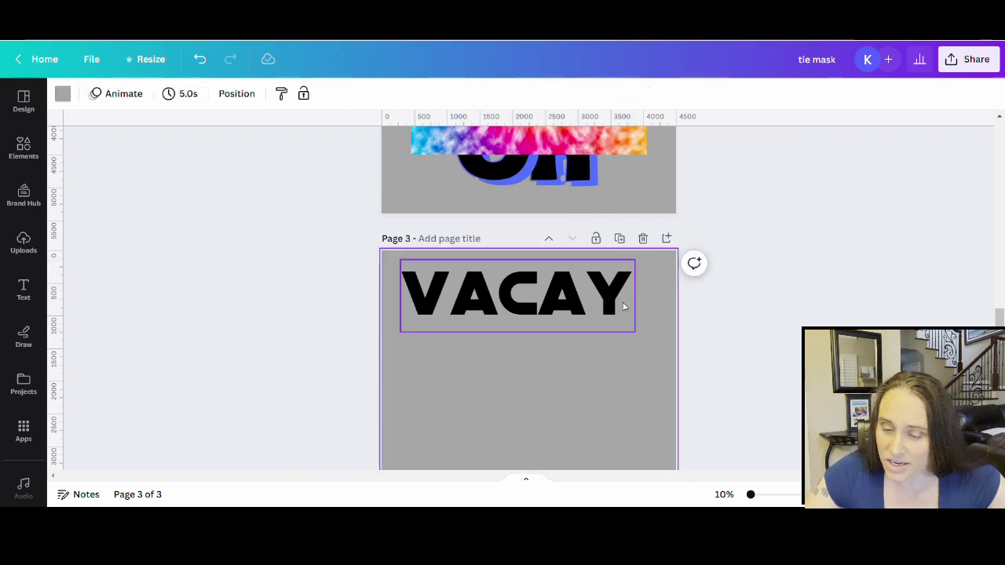
{"action": "mouse_move", "coordinate": [635, 339]}
{"action": "left_mouse_down"}
{"action": "mouse_move", "coordinate": [651, 348]}
{"action": "mouse_move", "coordinate": [653, 339]}
{"action": "left_mouse_up"}
{"action": "left_click", "coordinate": [610, 404]}
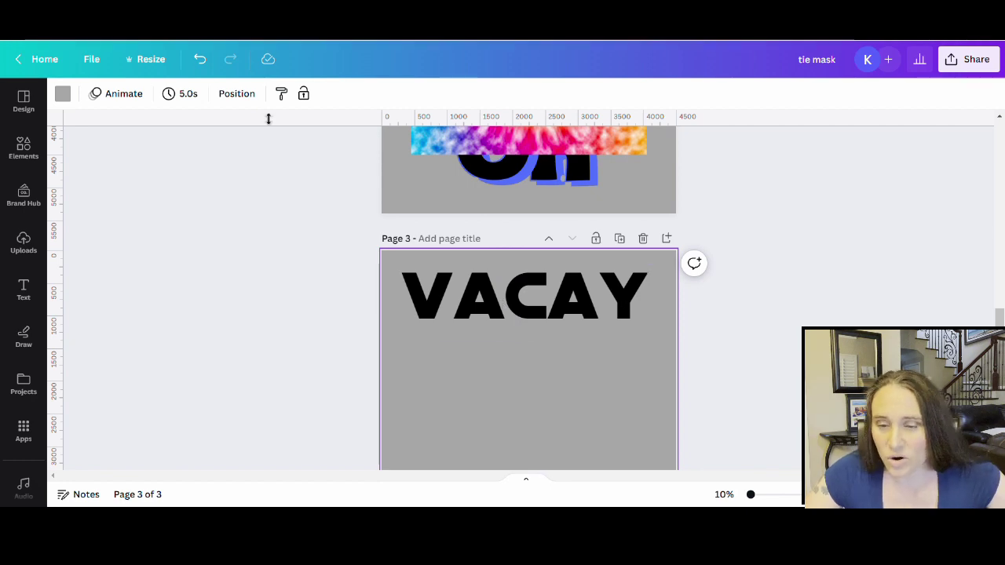
Try the Splice effect on the "vacay" text, and replace it with the Shadow effect.
{"action": "left_click", "coordinate": [554, 304]}
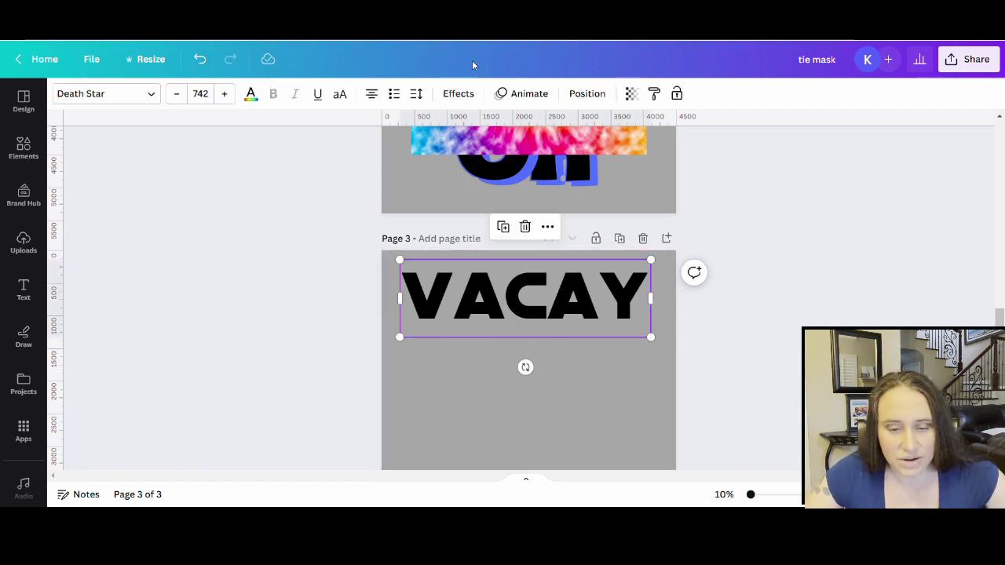
{"action": "left_click", "coordinate": [458, 93]}
{"action": "left_click", "coordinate": [165, 237]}
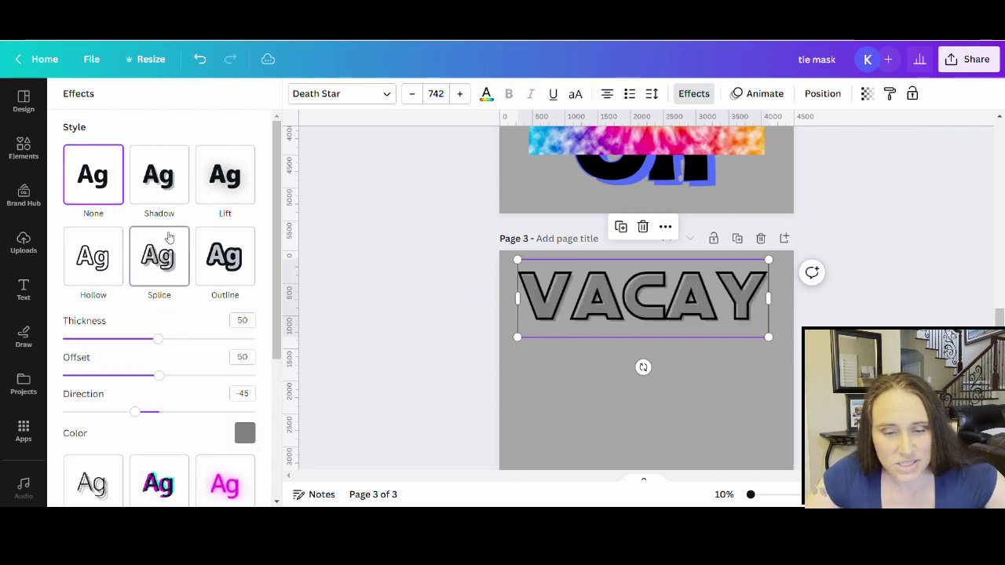
{"action": "left_click", "coordinate": [173, 188]}
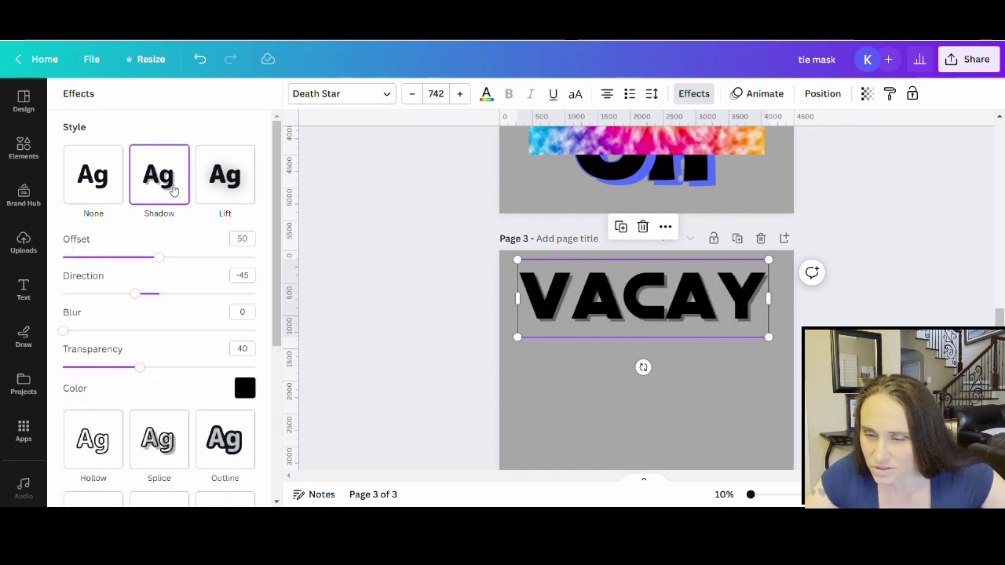
Tighten the letter spacing of the "vacay" text to -180 so the letters overlap.
{"action": "scroll", "coordinate": [615, 461], "scroll_direction": "up", "scroll_amount": 1}
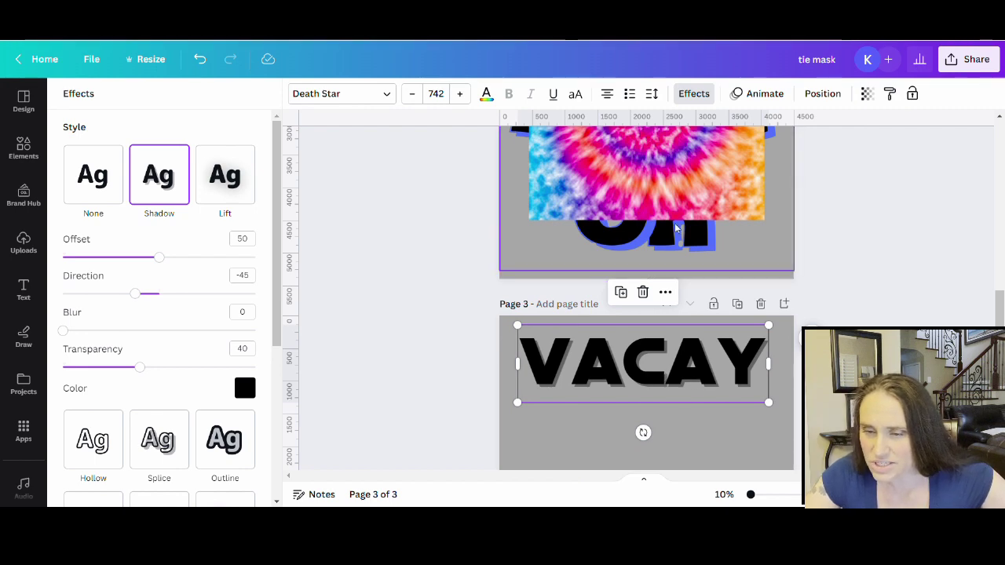
{"action": "left_click", "coordinate": [651, 94]}
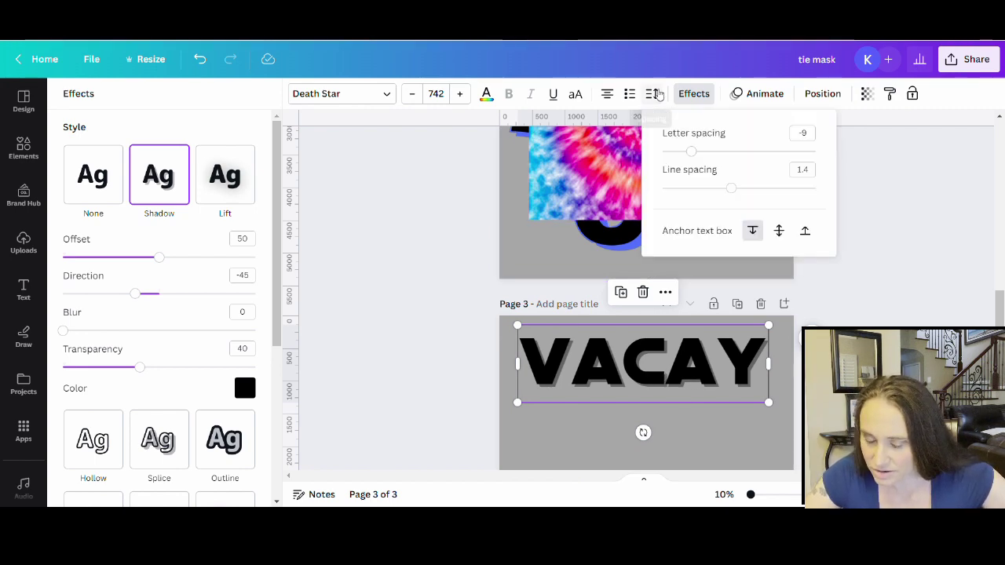
{"action": "left_click", "coordinate": [680, 154]}
{"action": "left_click_drag", "start_coordinate": [680, 154], "coordinate": [668, 156]}
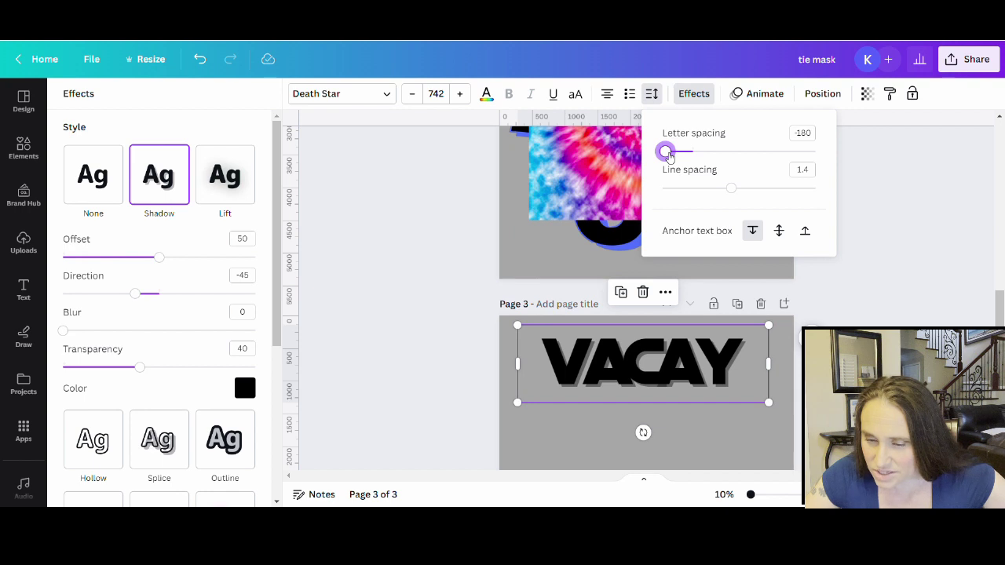
{"action": "key", "text": "Escape"}
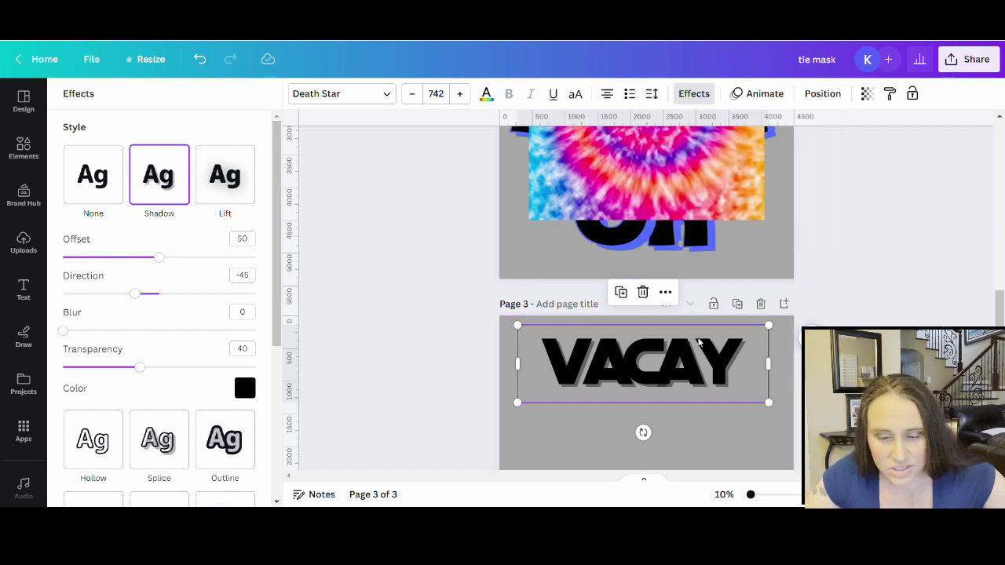
Set the shadow colour of the "vacay" text to the white document colour.
{"action": "left_click", "coordinate": [246, 389]}
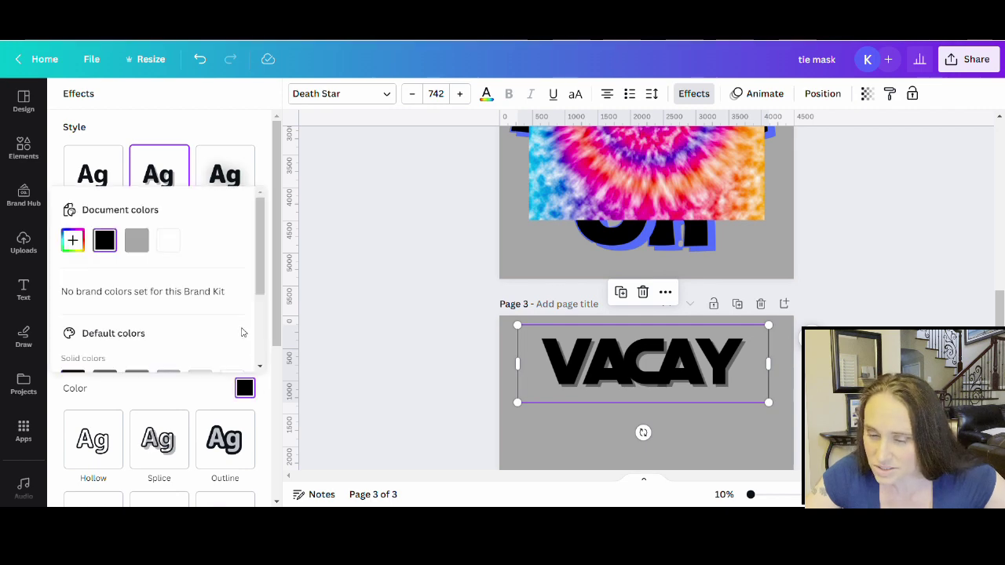
{"action": "left_click", "coordinate": [168, 240]}
{"action": "left_click", "coordinate": [687, 416]}
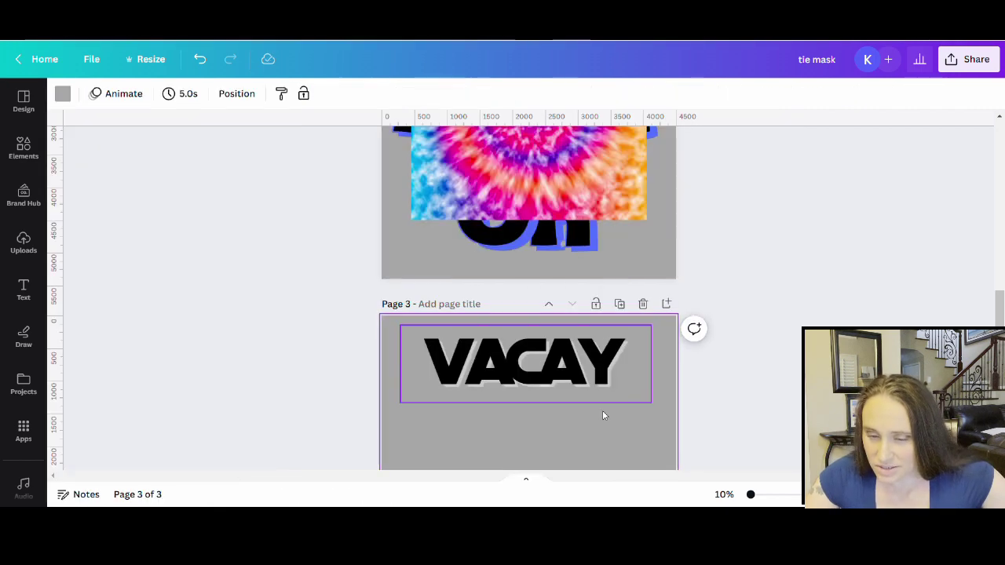
Delete the tie-dye image covering the "Vacay Mode On" lettering on page 2.
{"action": "left_click", "coordinate": [649, 399]}
{"action": "scroll", "coordinate": [641, 370], "scroll_direction": "up", "scroll_amount": 1}
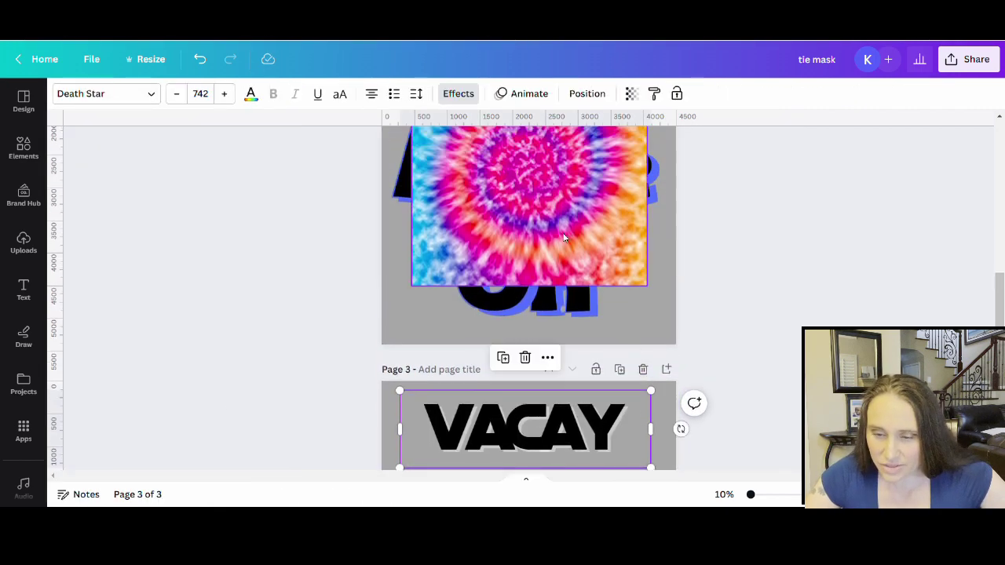
{"action": "left_click", "coordinate": [564, 238]}
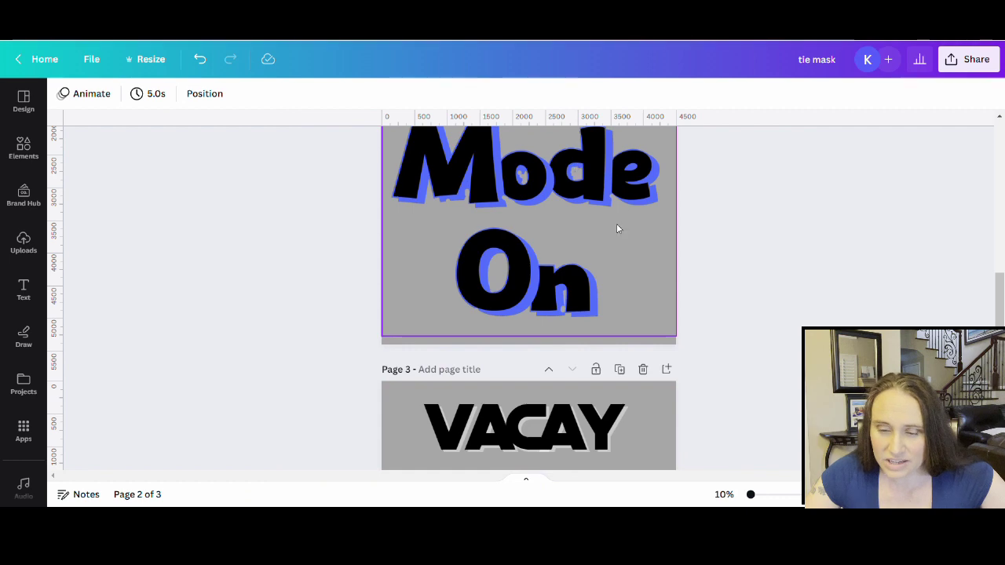
Compare the shadowed "vacay" text on page 3 with the "Vacay Mode On" lettering on pages 2 and 1.
{"action": "scroll", "coordinate": [617, 228], "scroll_direction": "down", "scroll_amount": 3}
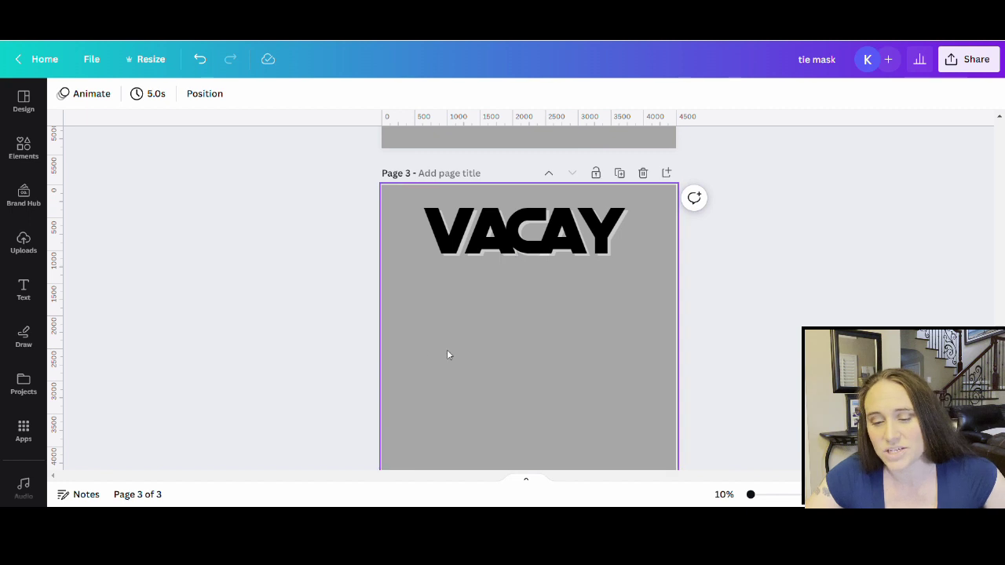
{"action": "scroll", "coordinate": [581, 392], "scroll_direction": "up", "scroll_amount": 5}
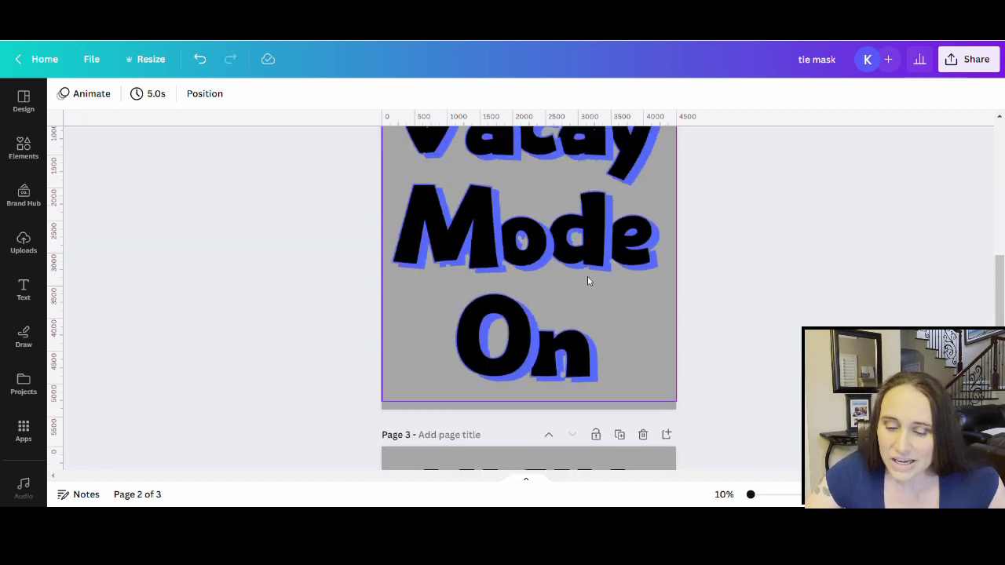
{"action": "scroll", "coordinate": [622, 322], "scroll_direction": "down", "scroll_amount": 3}
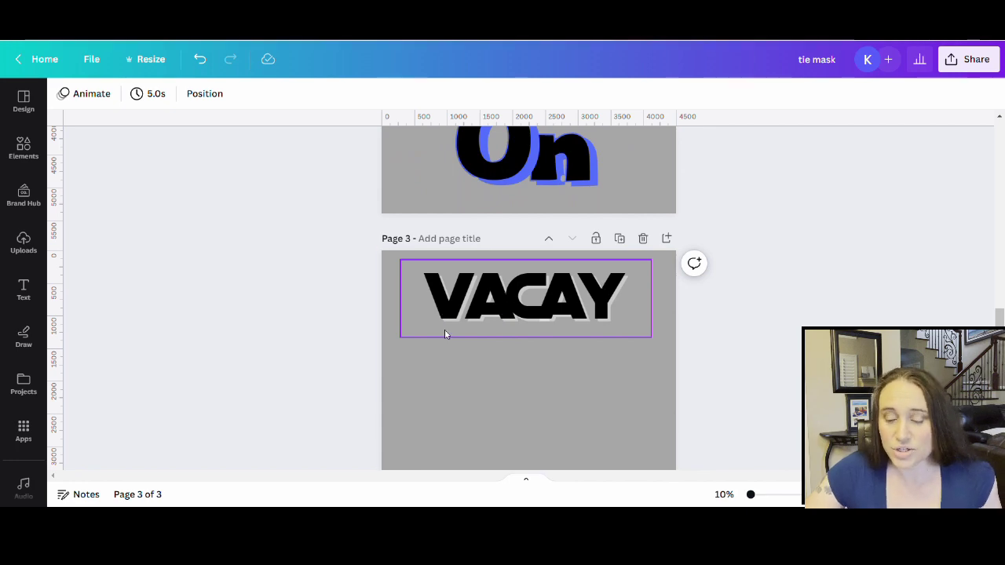
{"action": "scroll", "coordinate": [296, 344], "scroll_direction": "up", "scroll_amount": 5}
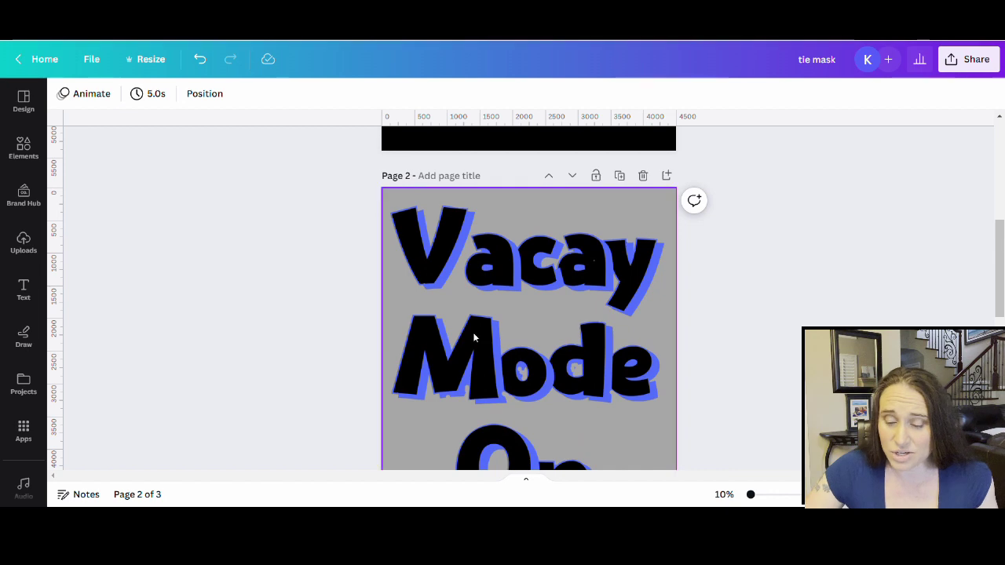
{"action": "scroll", "coordinate": [574, 378], "scroll_direction": "up", "scroll_amount": 1}
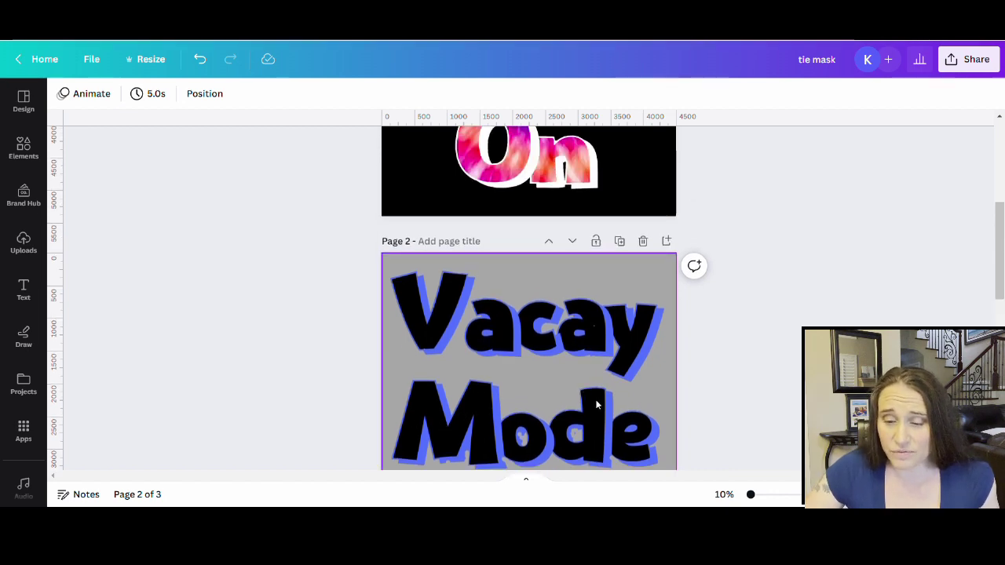
{"action": "scroll", "coordinate": [598, 407], "scroll_direction": "up", "scroll_amount": 4}
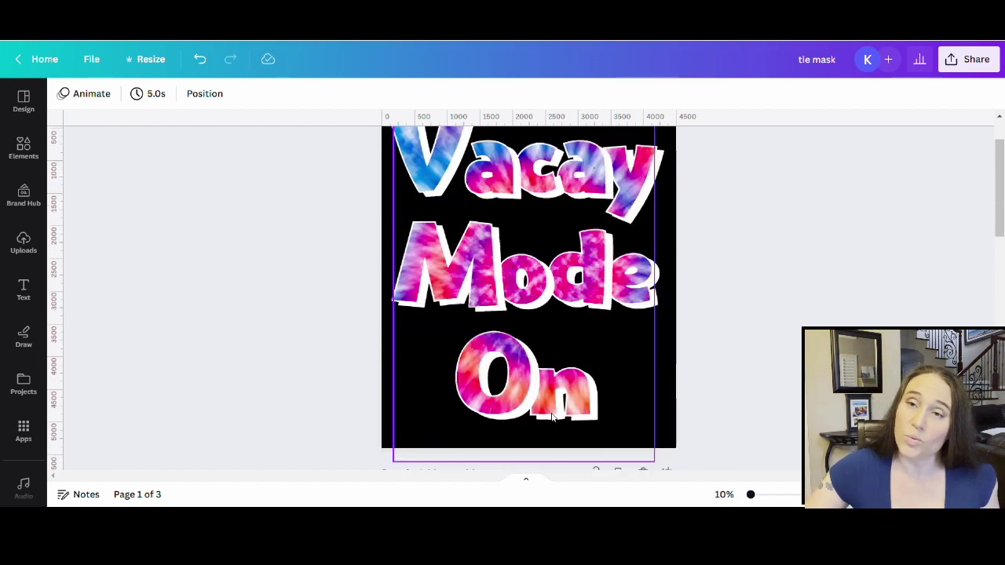